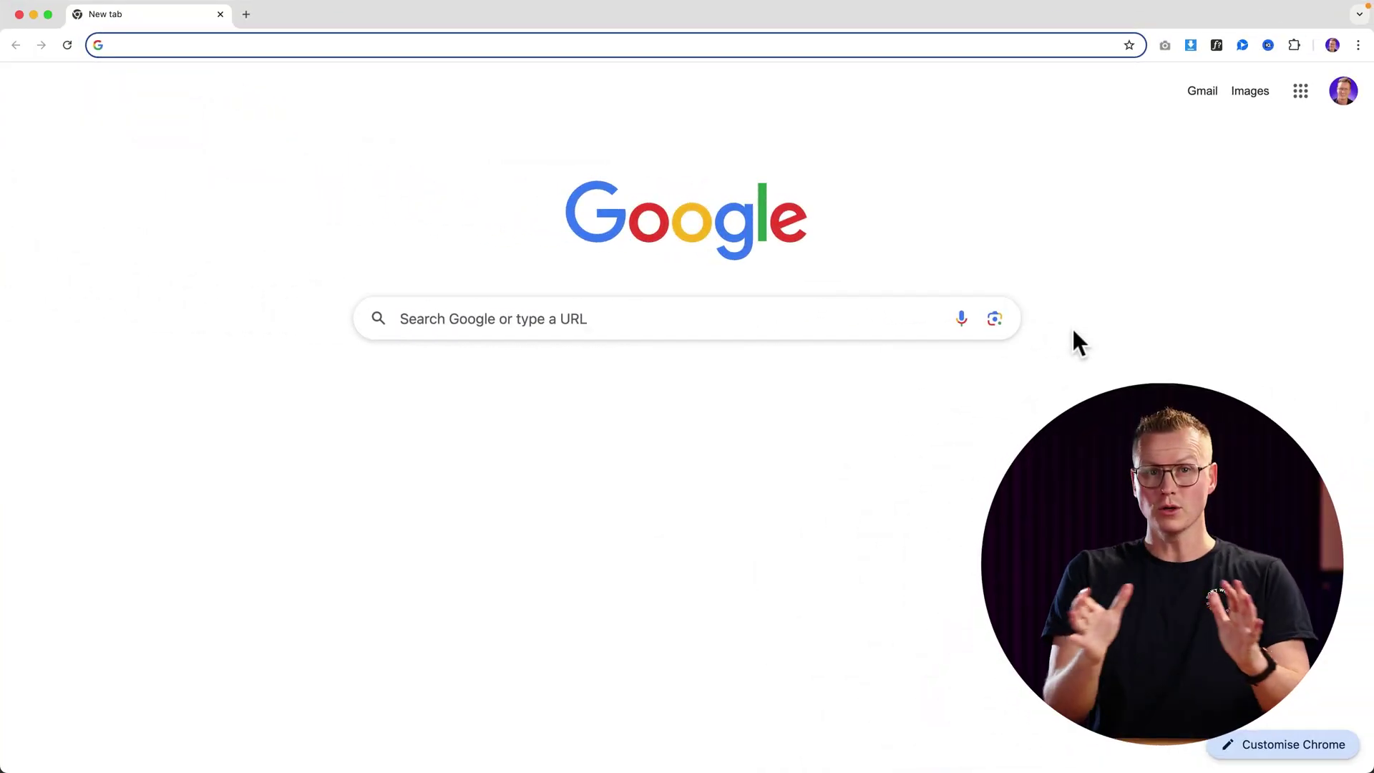
Step: Go to ferdy.com/gemini in Chrome, reaching Google's 'Before you continue' cookie page
text(ferdy.)
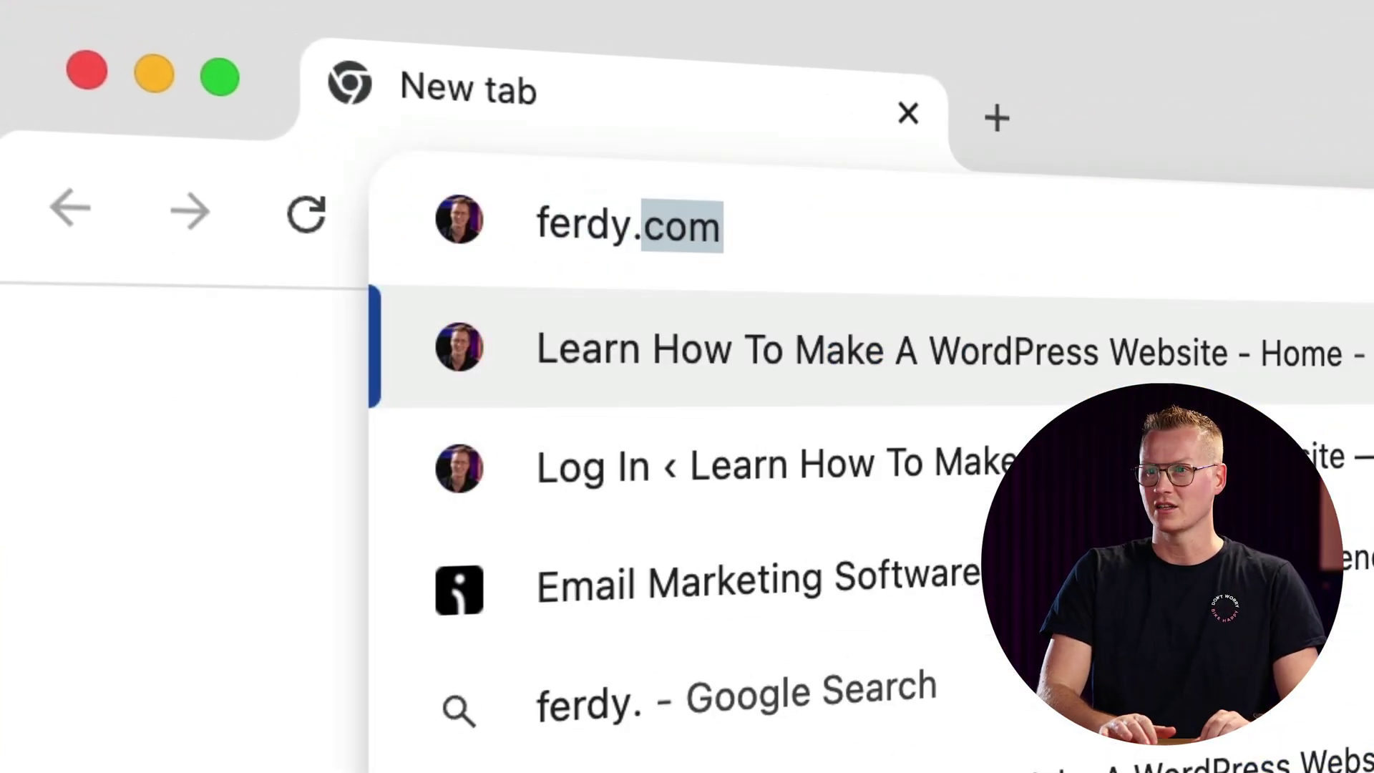
text(com/gemini)
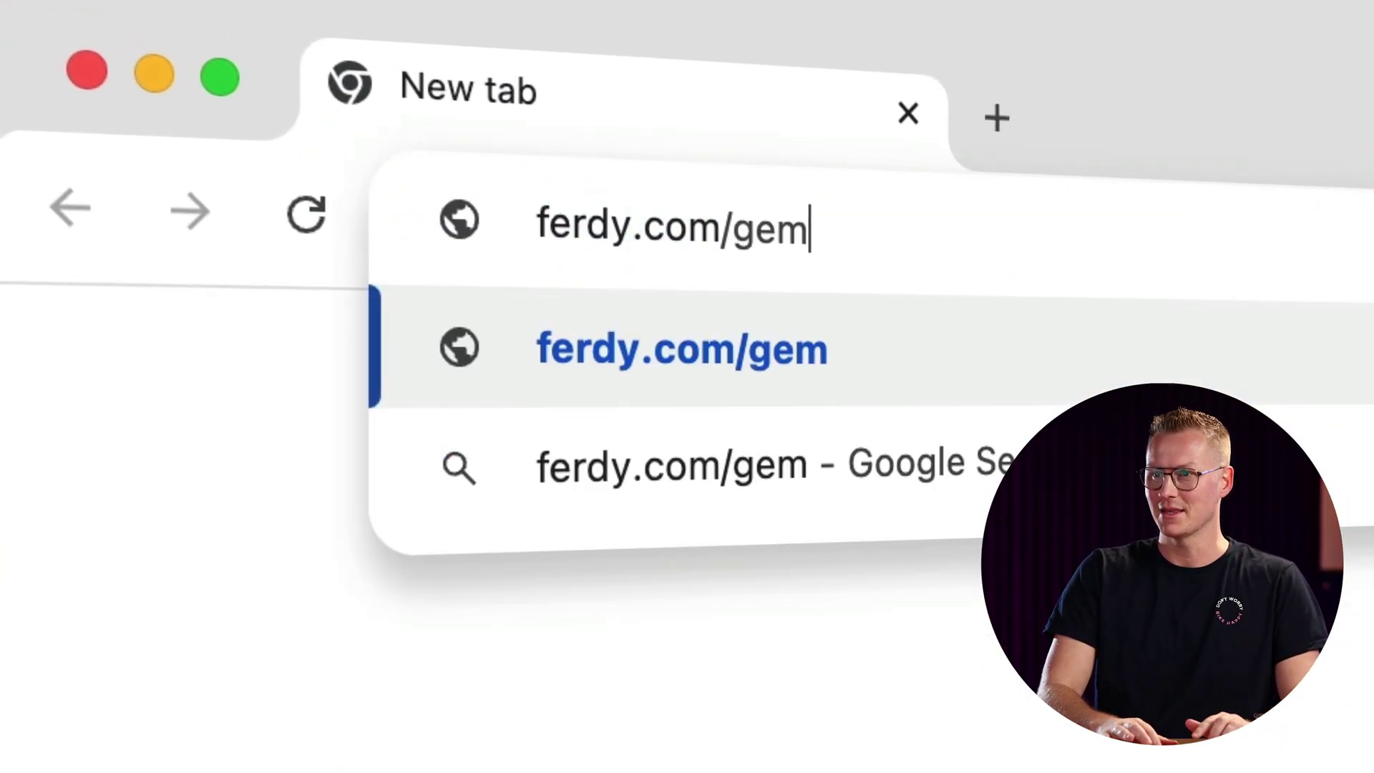
key(Return)
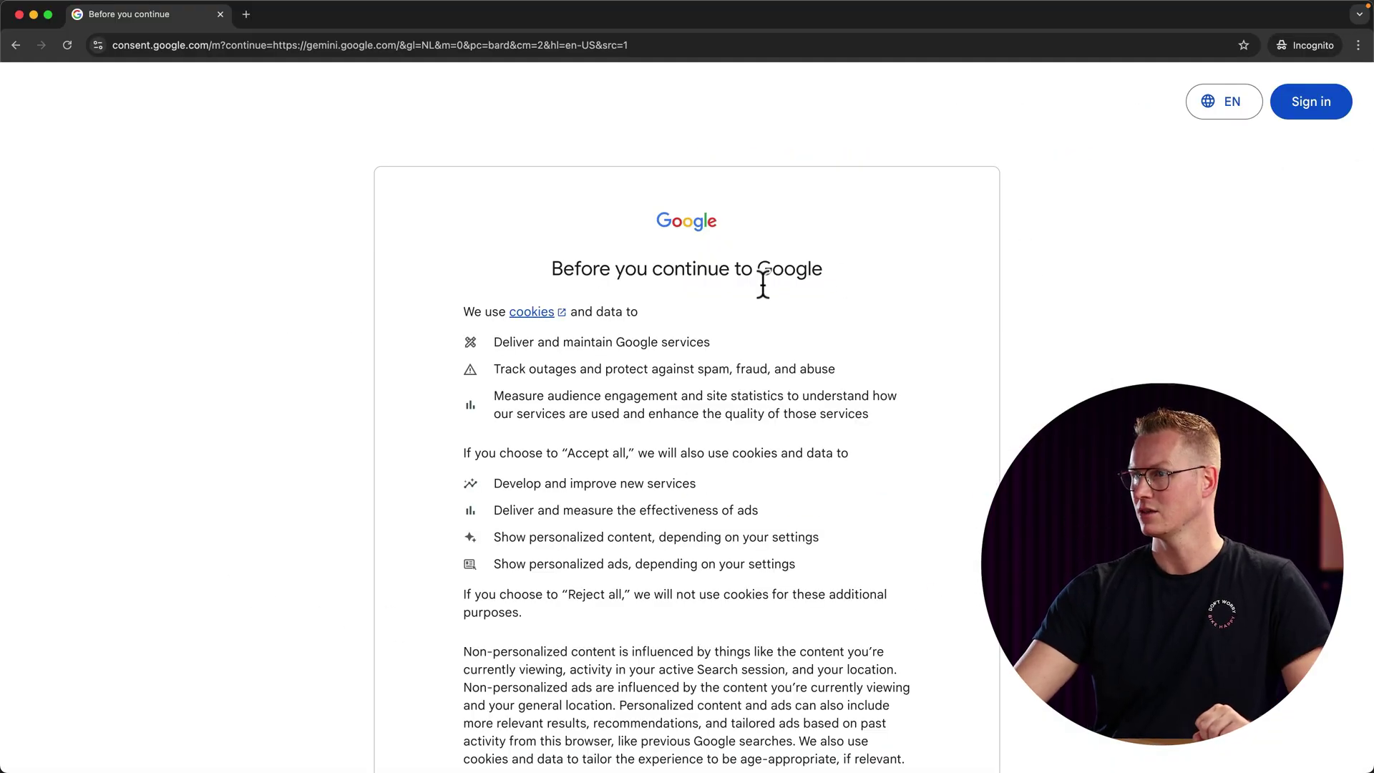
Step: Accept all cookies and begin signing in to a Google account
scroll(721, 306, down, 5)
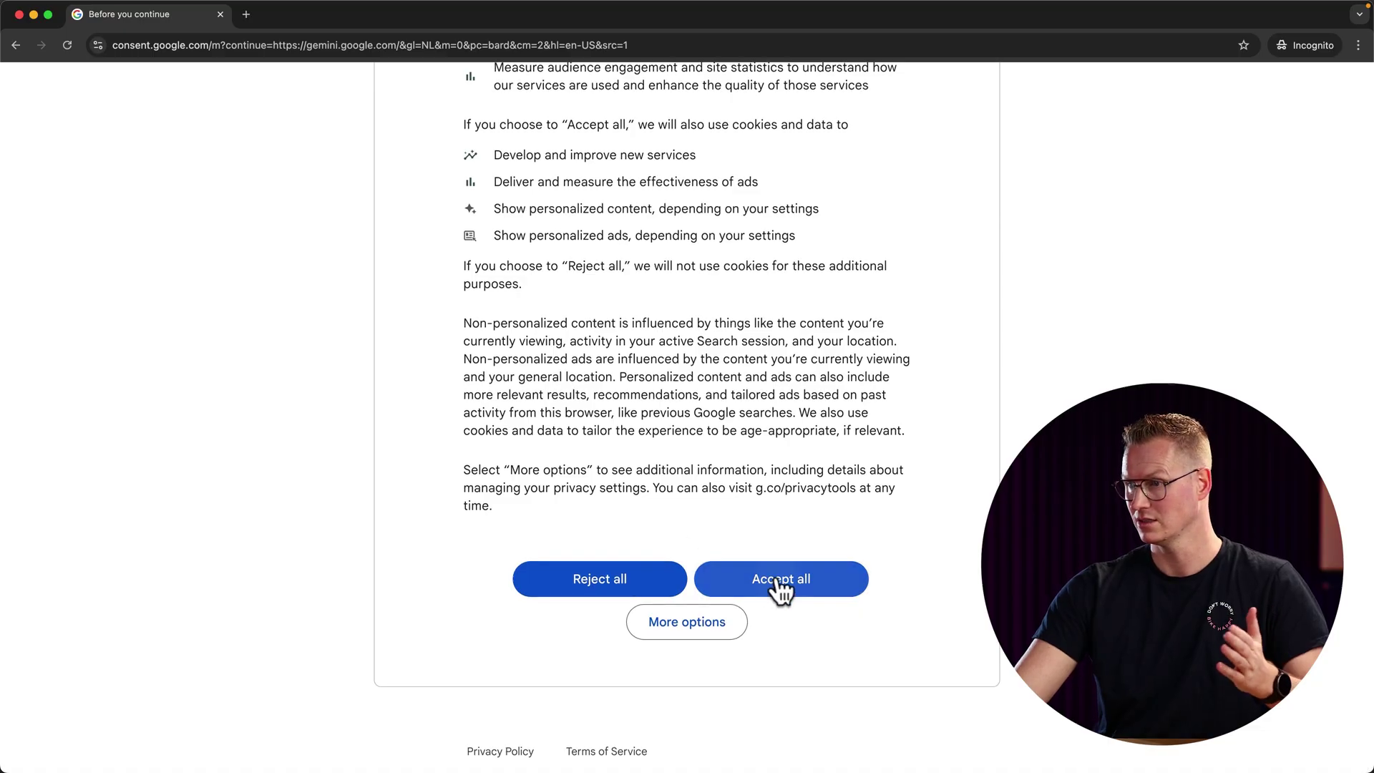
click(778, 585)
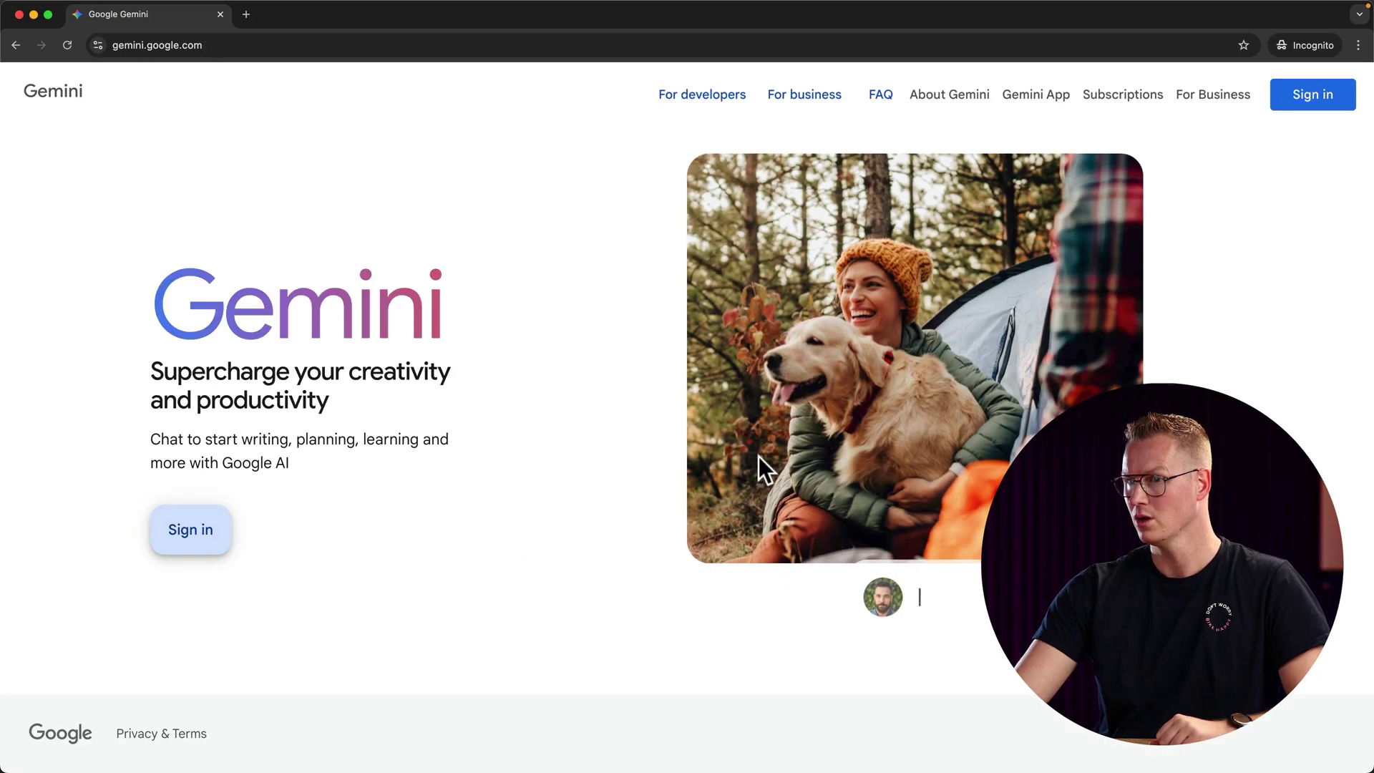
click(200, 528)
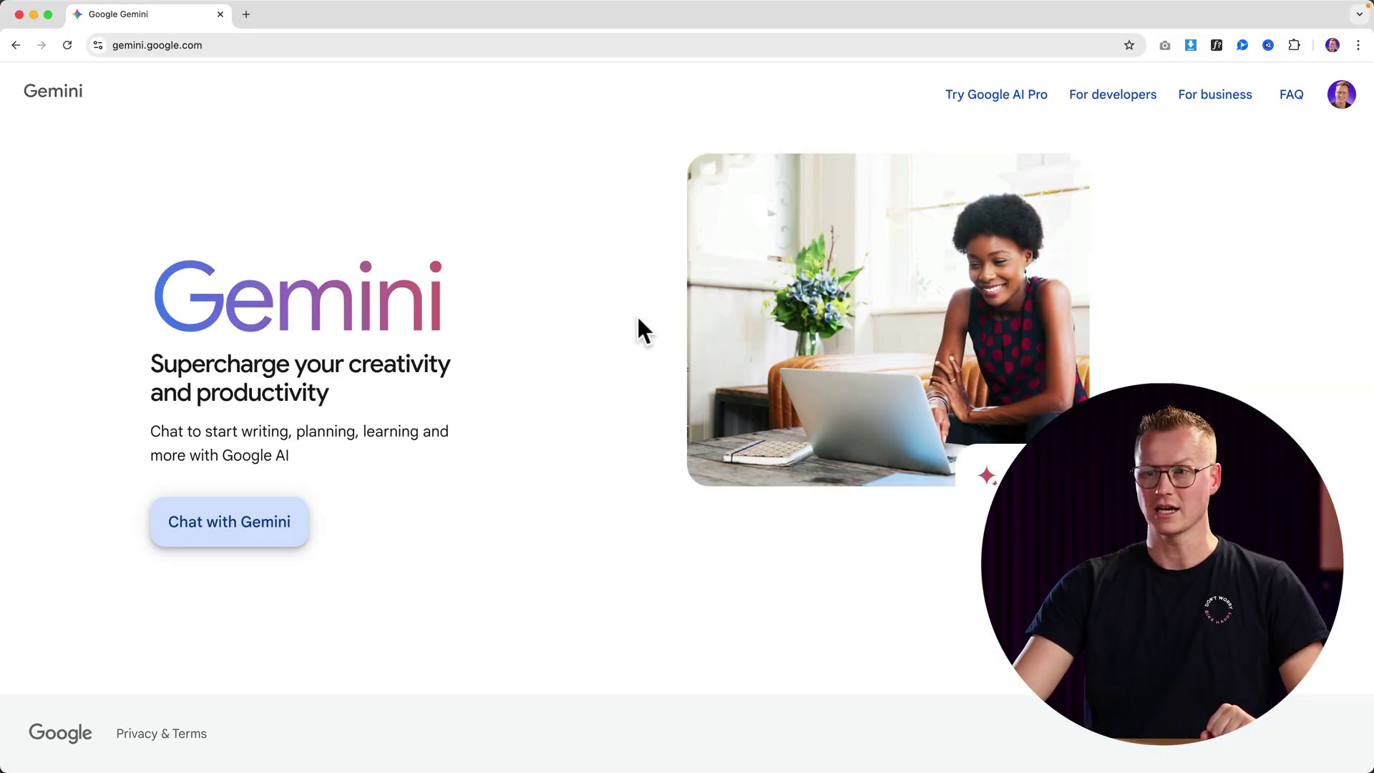
Step: Enter Gemini chat, accept the terms, and switch the theme to Dark
click(245, 530)
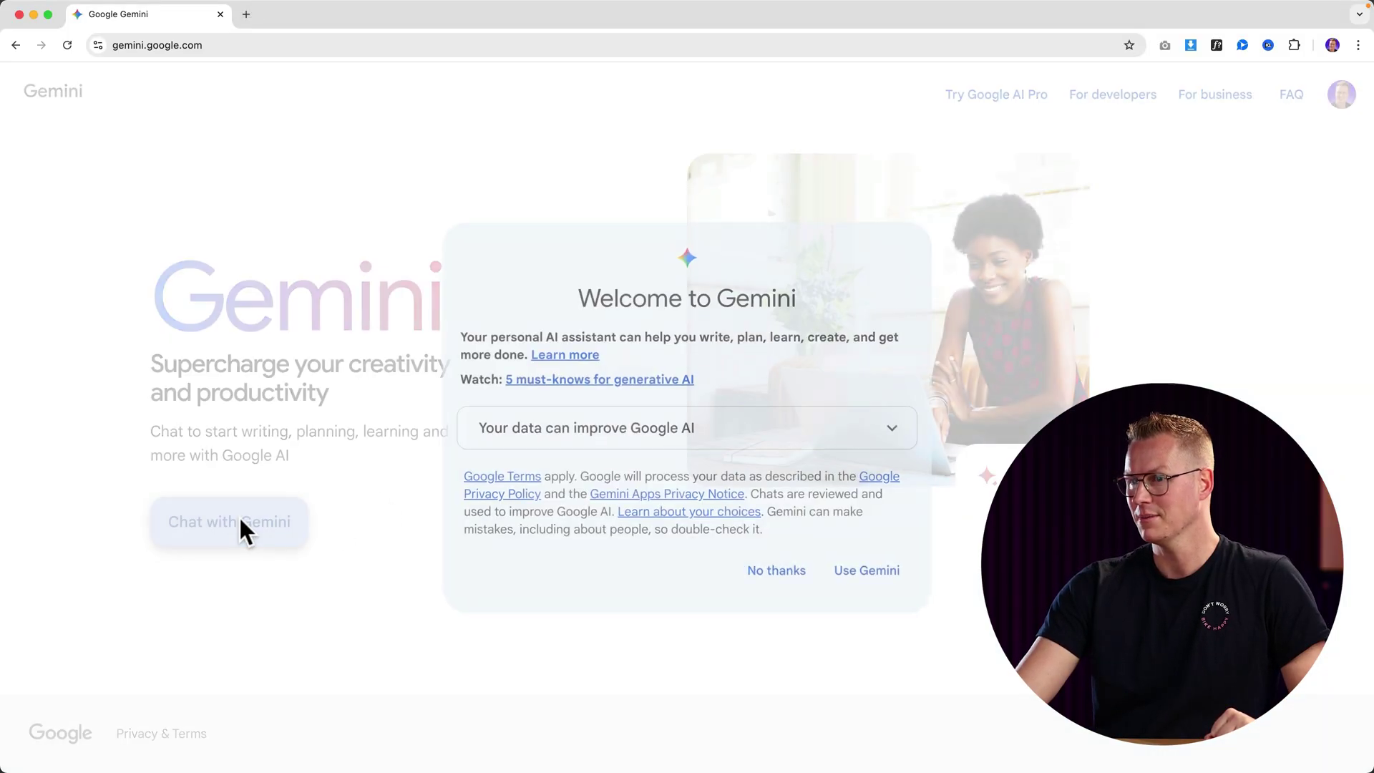
click(855, 572)
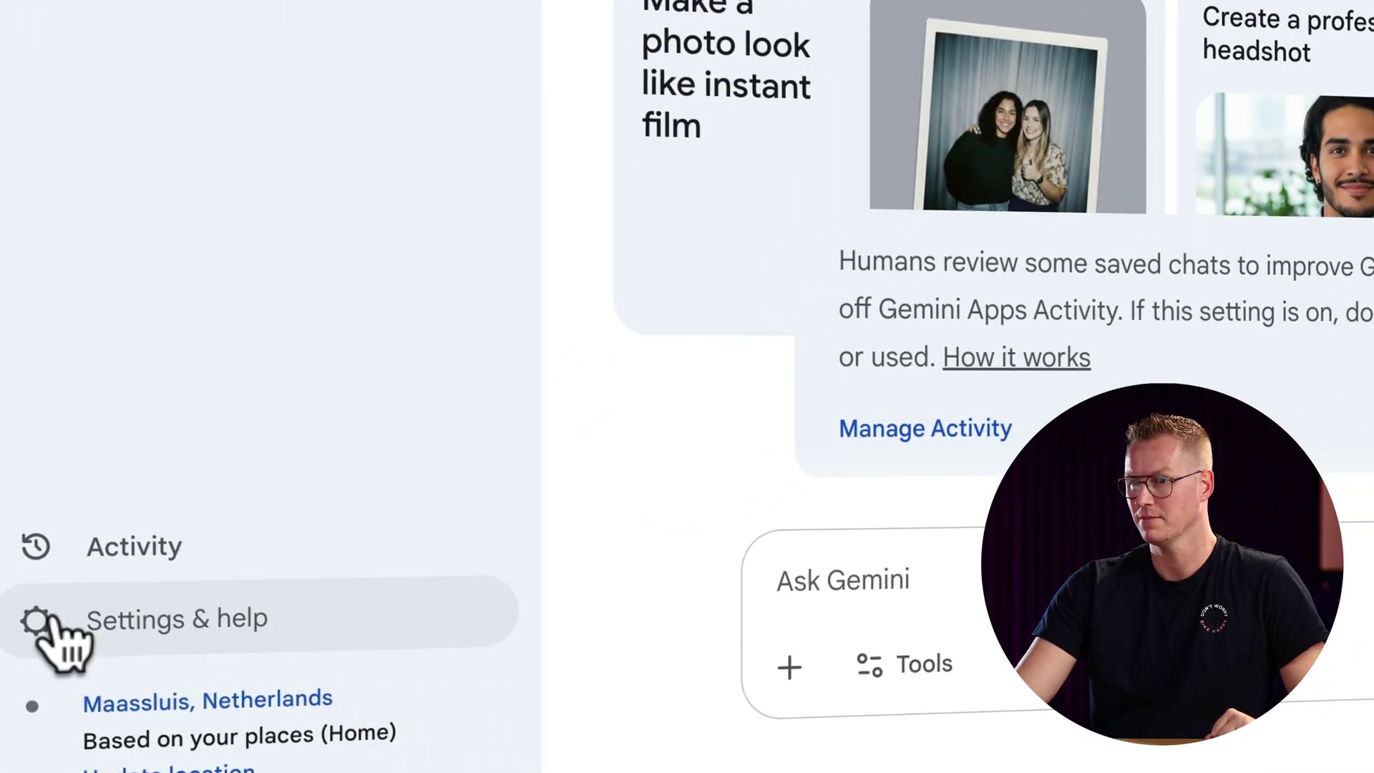
click(31, 665)
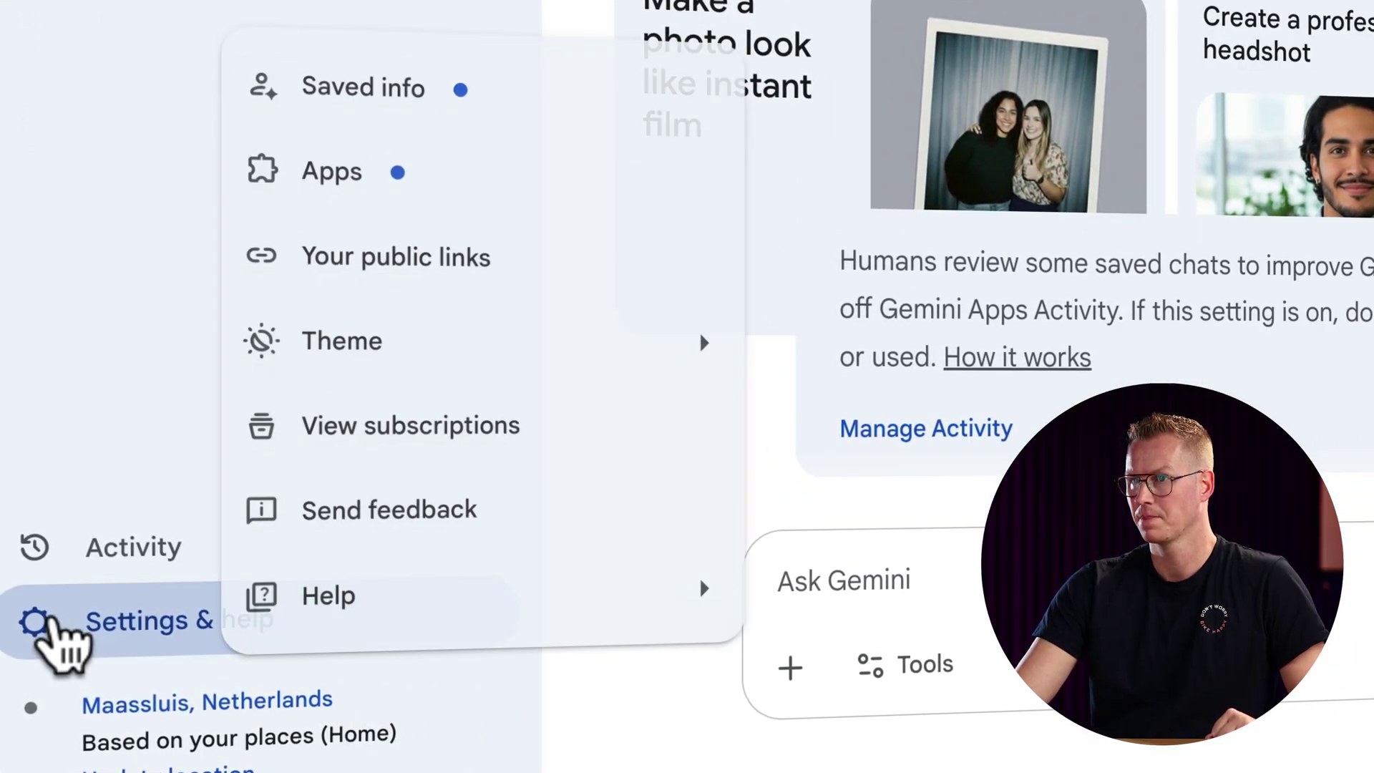
mouse_move(487, 358)
click(886, 497)
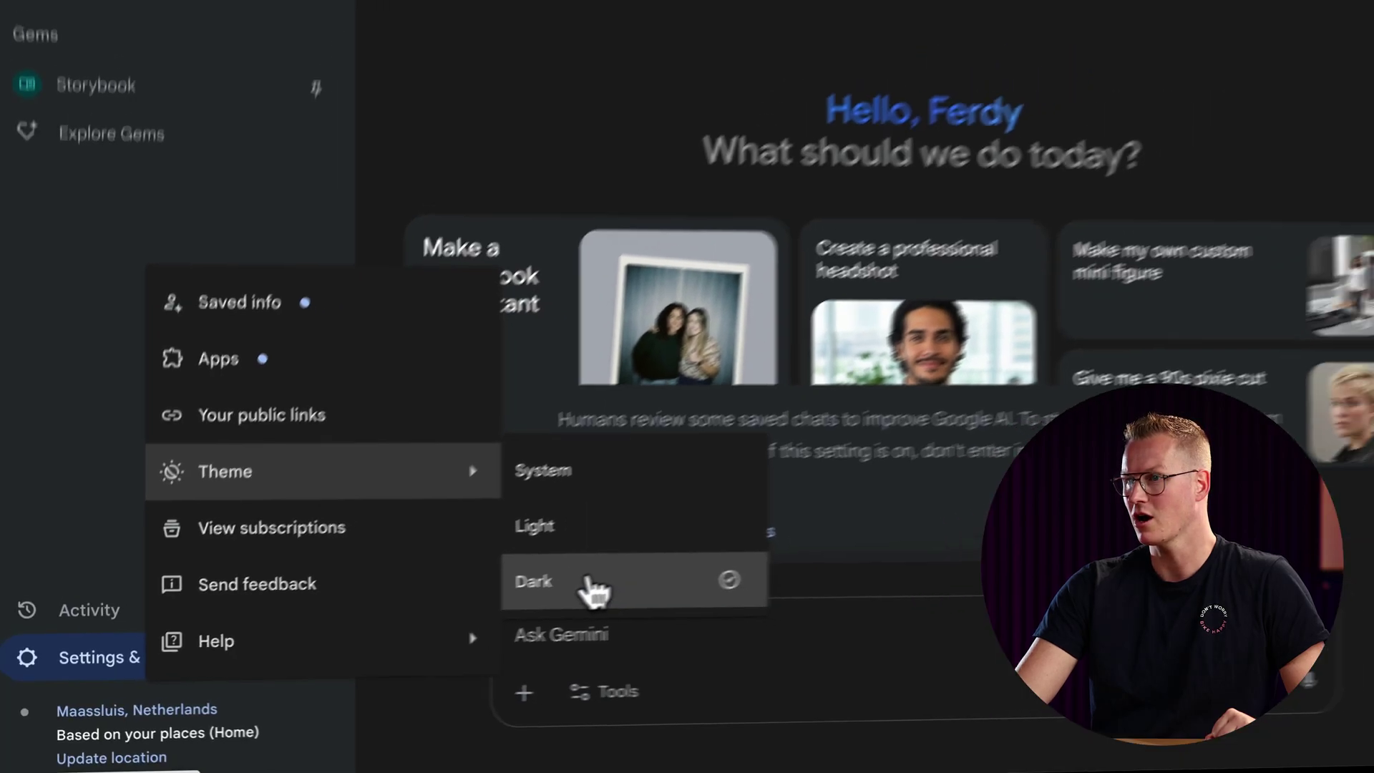
click(1045, 252)
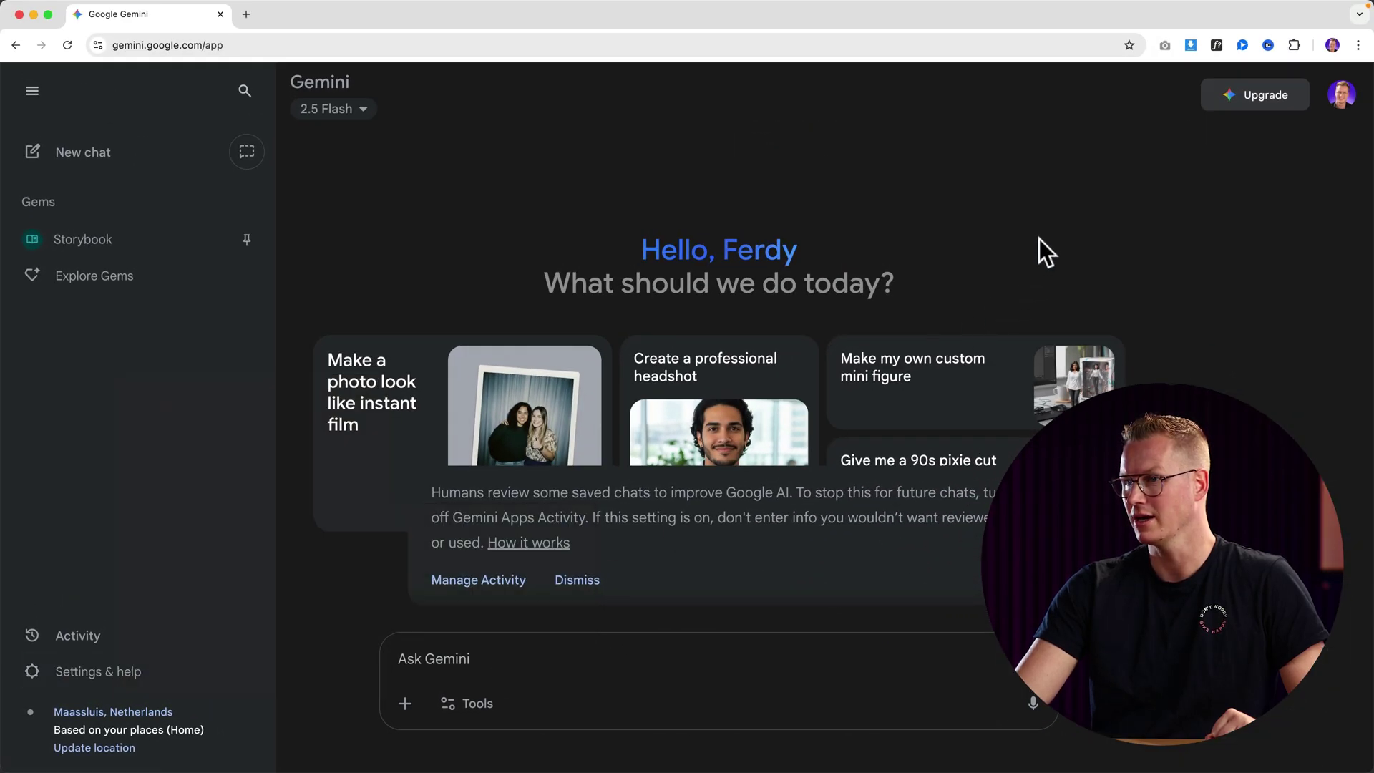
Step: Turn on the Create images tool in the prompt box
click(544, 662)
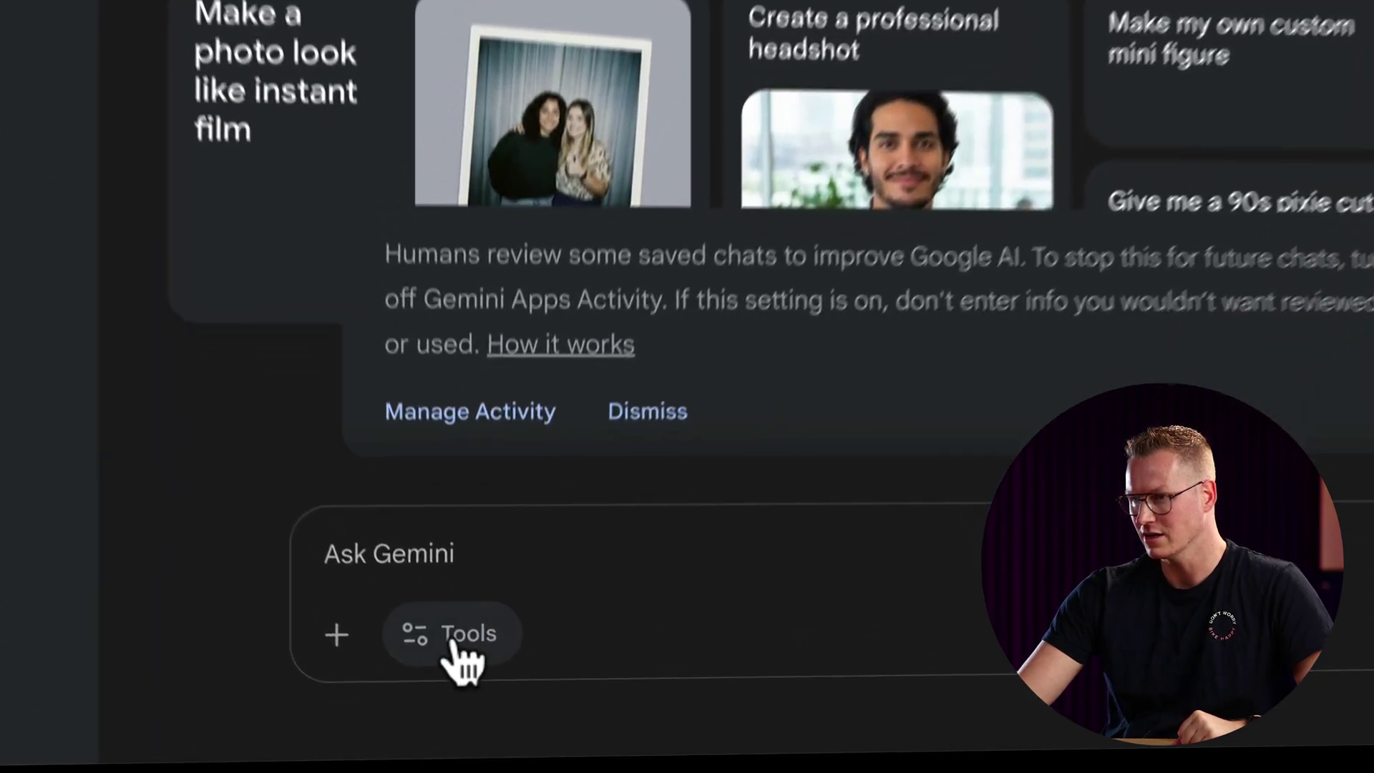
click(467, 703)
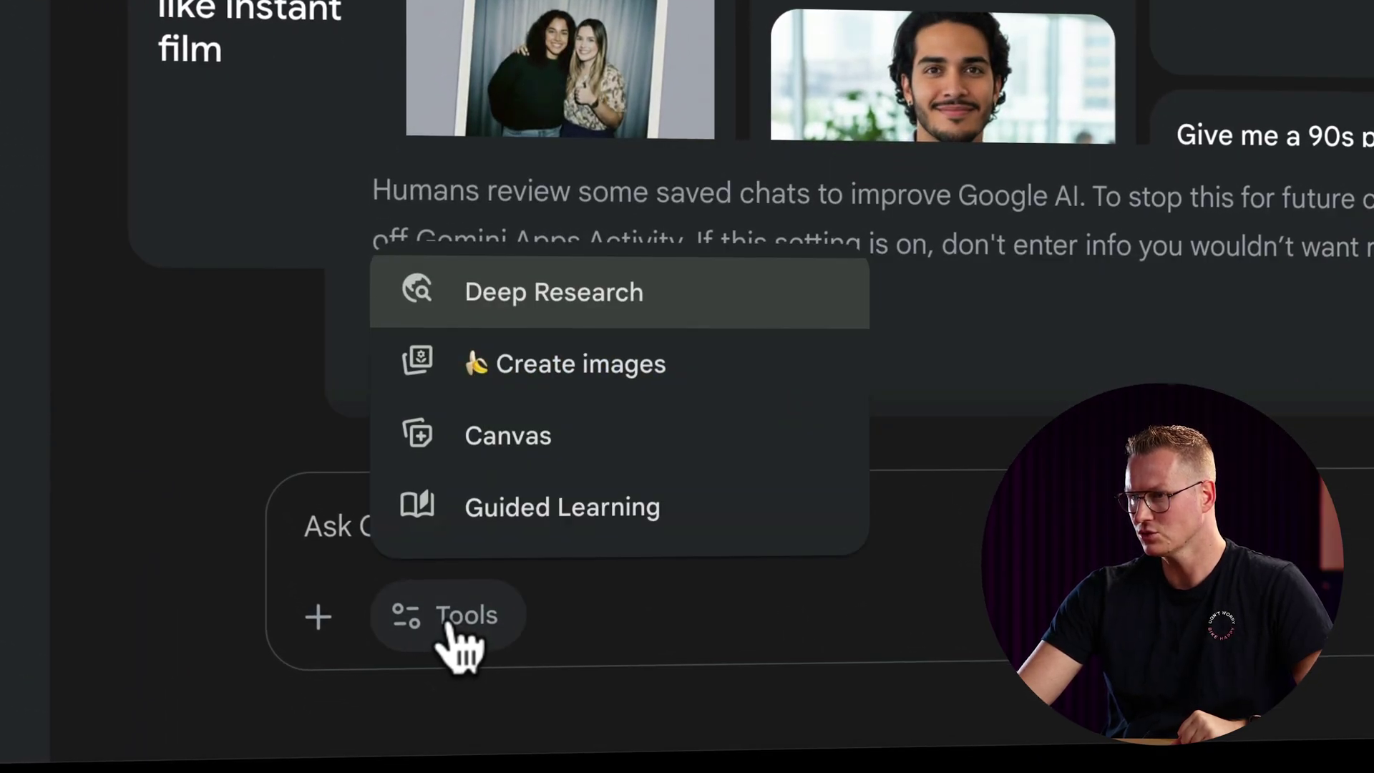
click(566, 369)
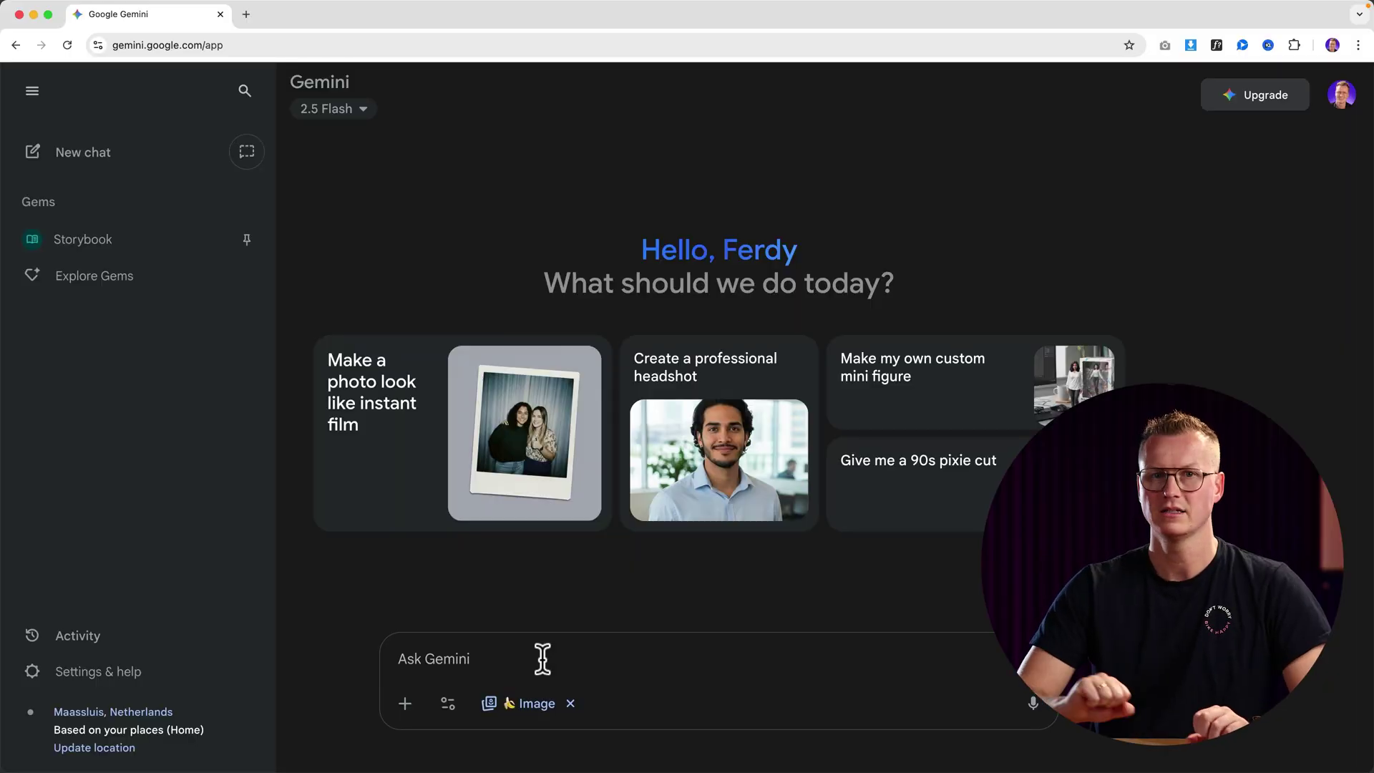
Step: Generate an image of an ice cream vendor in Bryce Canyon, then start the sign-rename request
text(Place an ic)
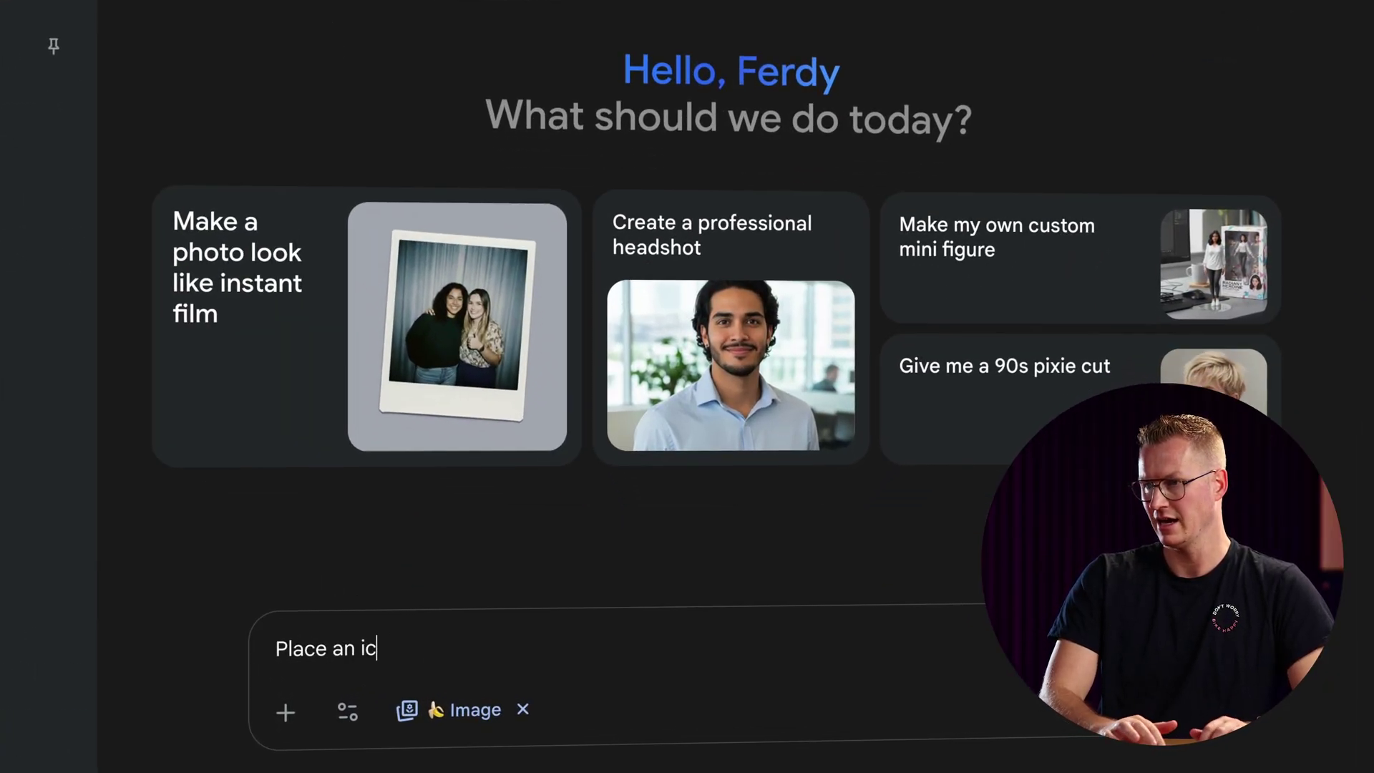
text(e cream venda)
key(BackSpace)
text(or in the B)
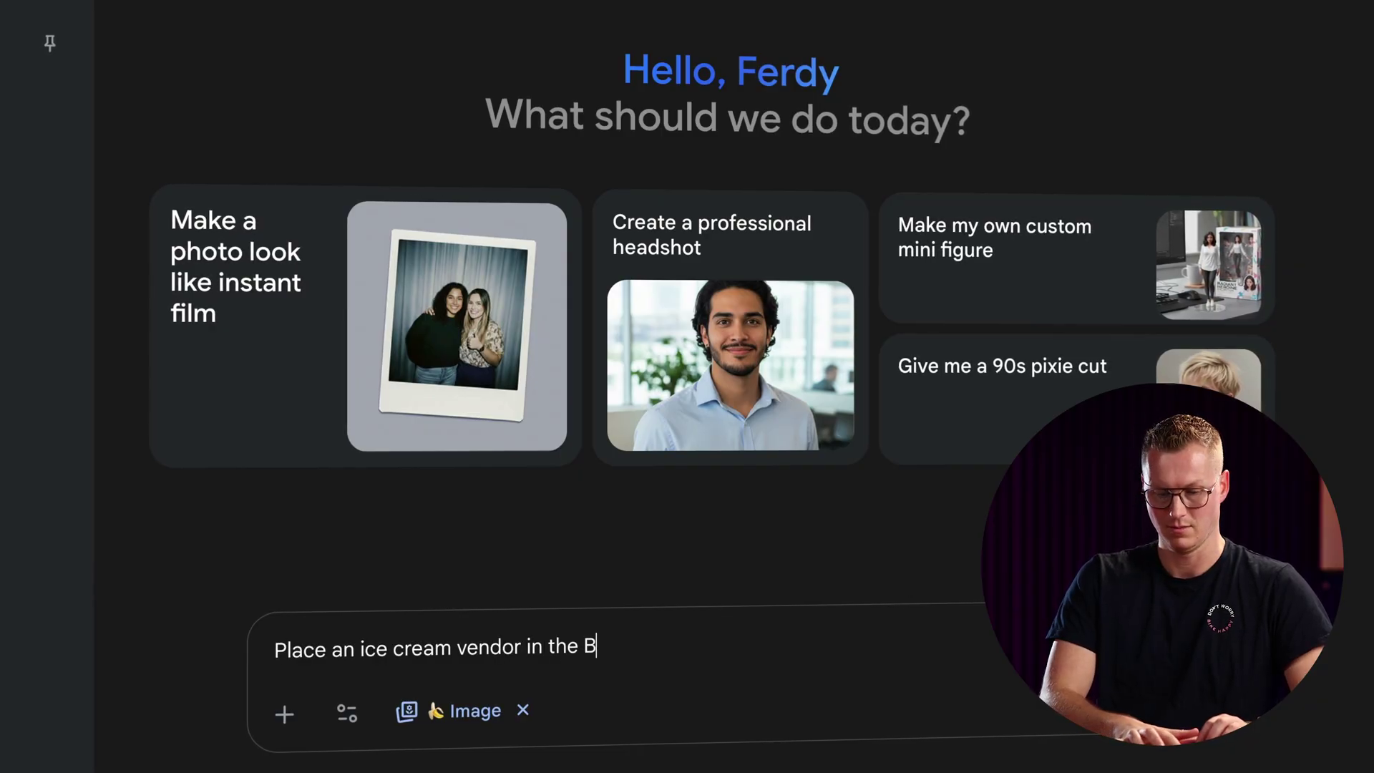
text(ryce CAn)
key(BackSpace)
key(BackSpace)
text(anyon.)
key(Return)
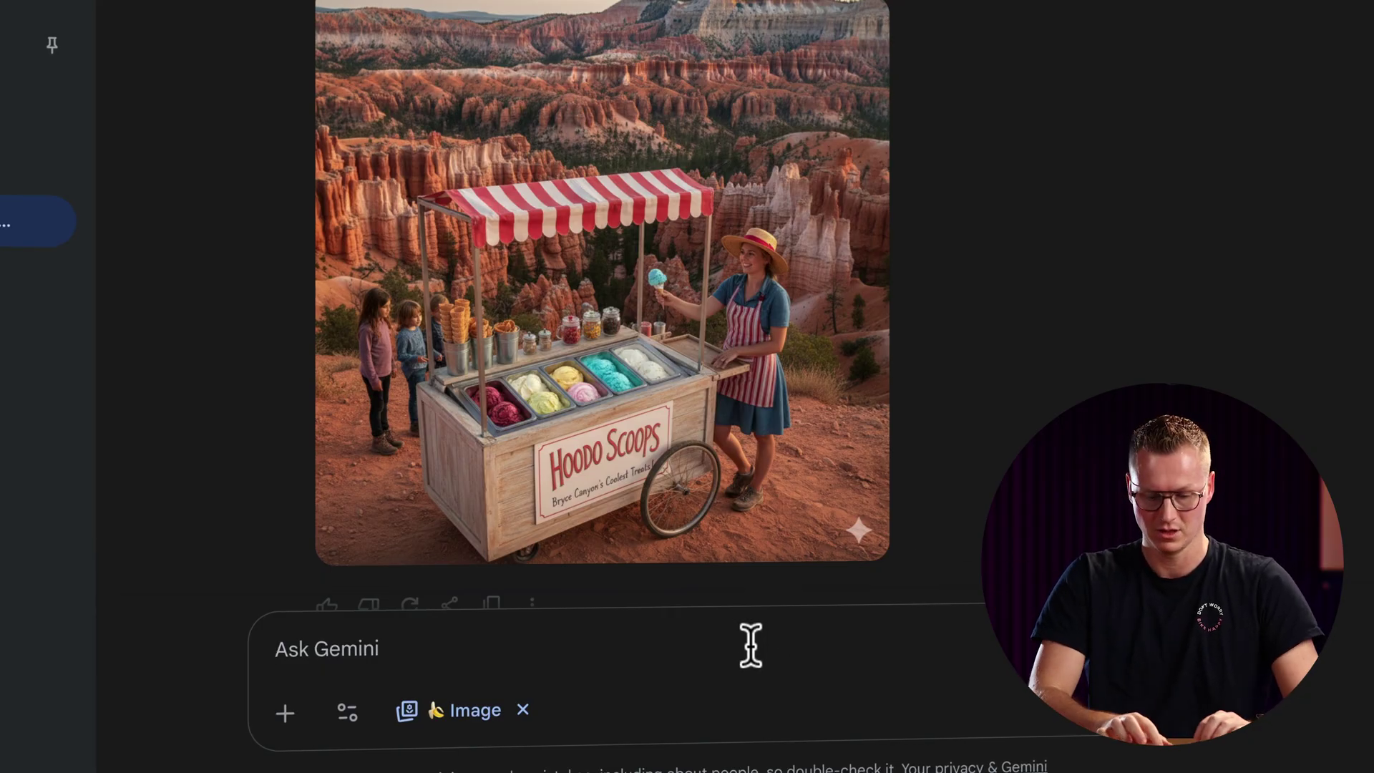
text(Cha)
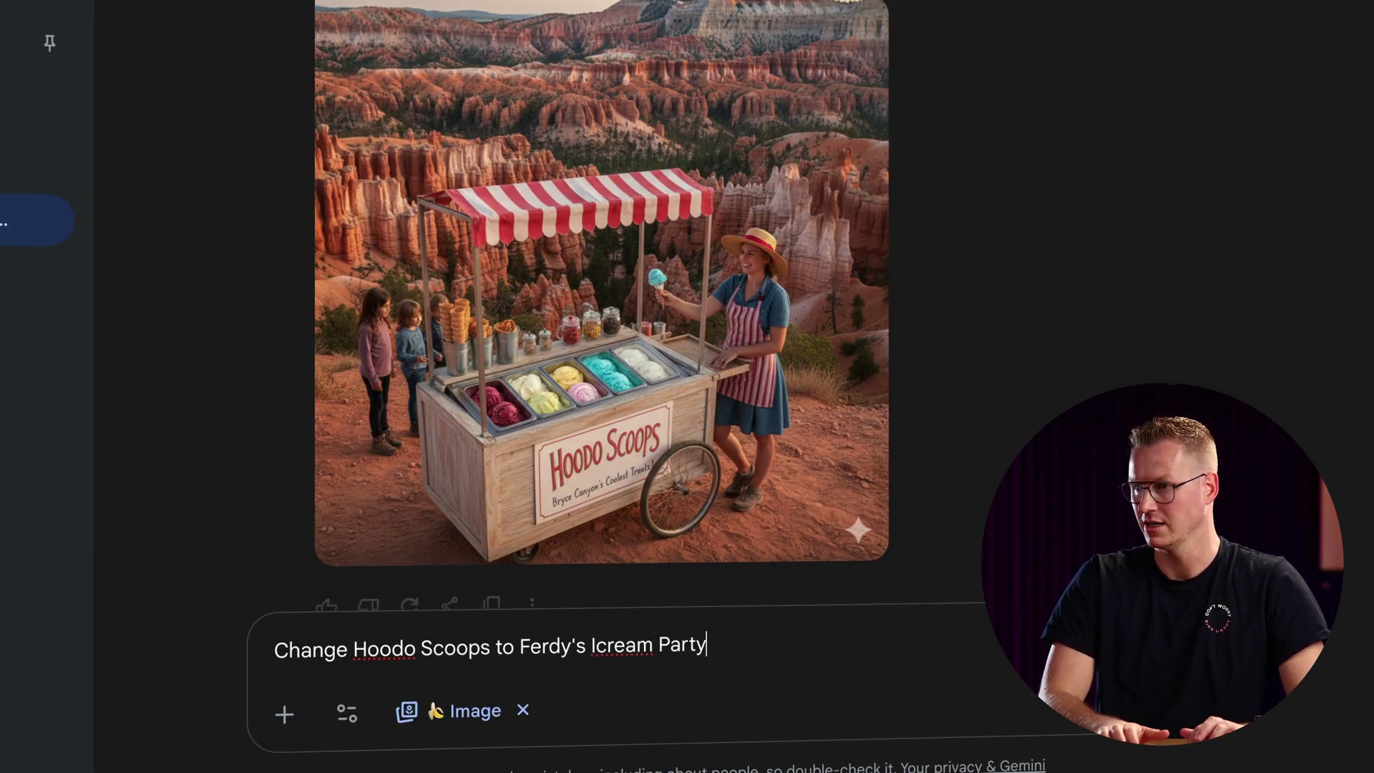
Step: Rename the cart sign to 'Ferdy's Scoops' and download and preview the full-size 1024×1024 PNG
key(Return)
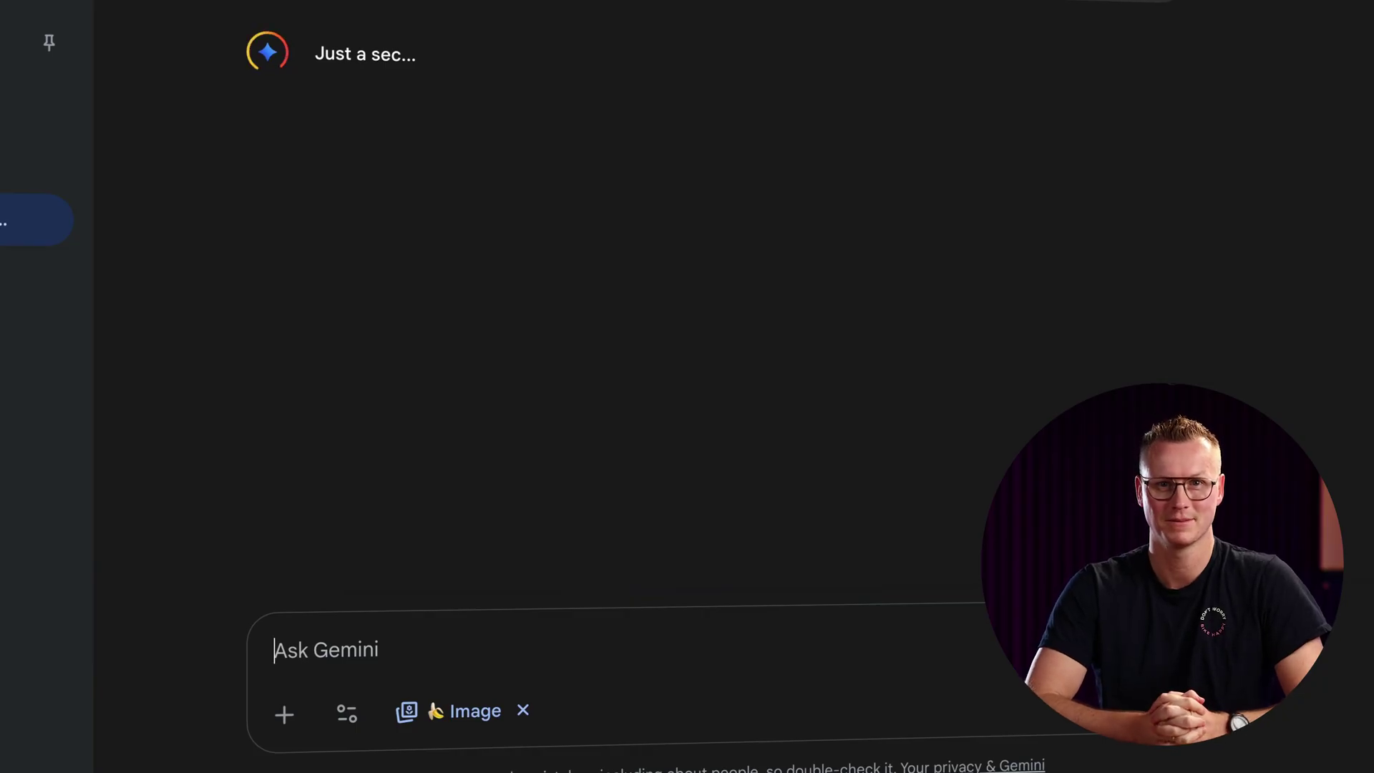
scroll(823, 480, down, 3)
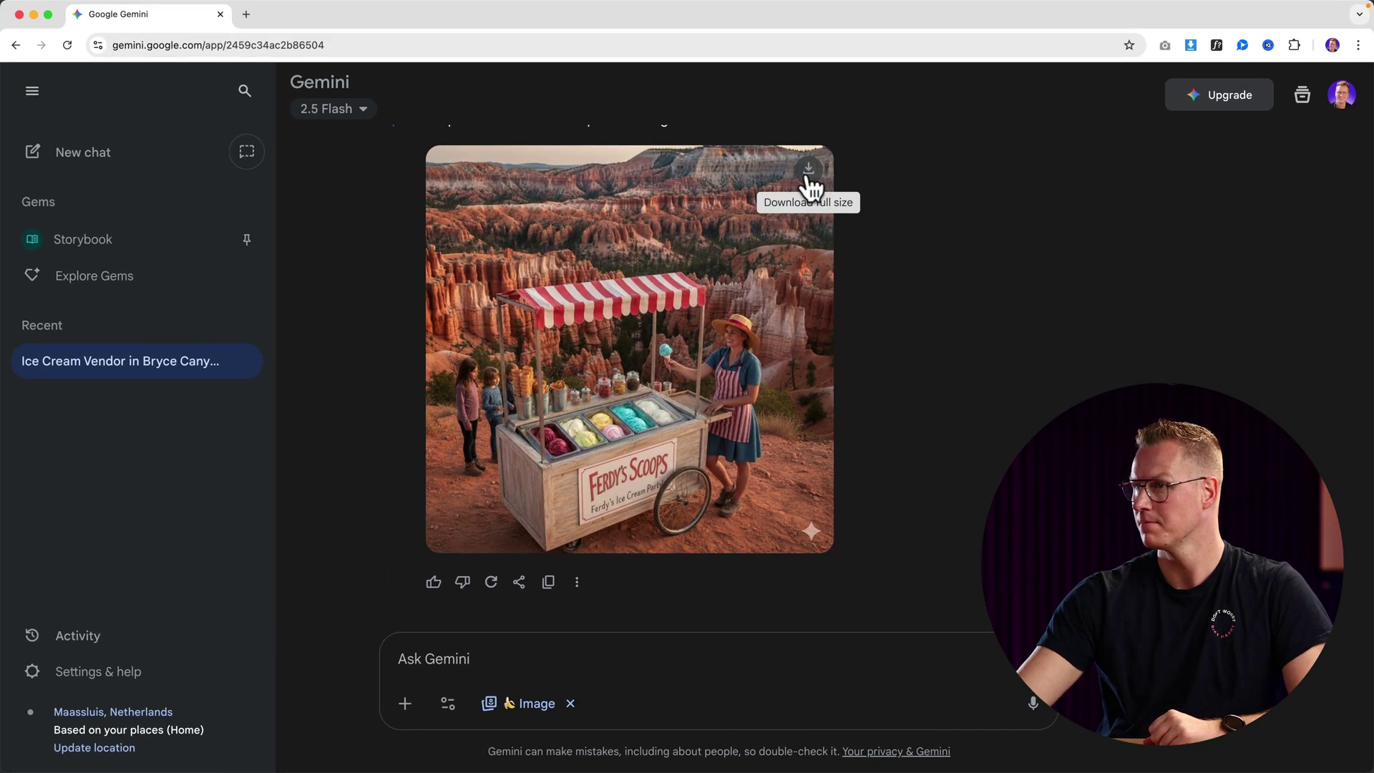
click(809, 173)
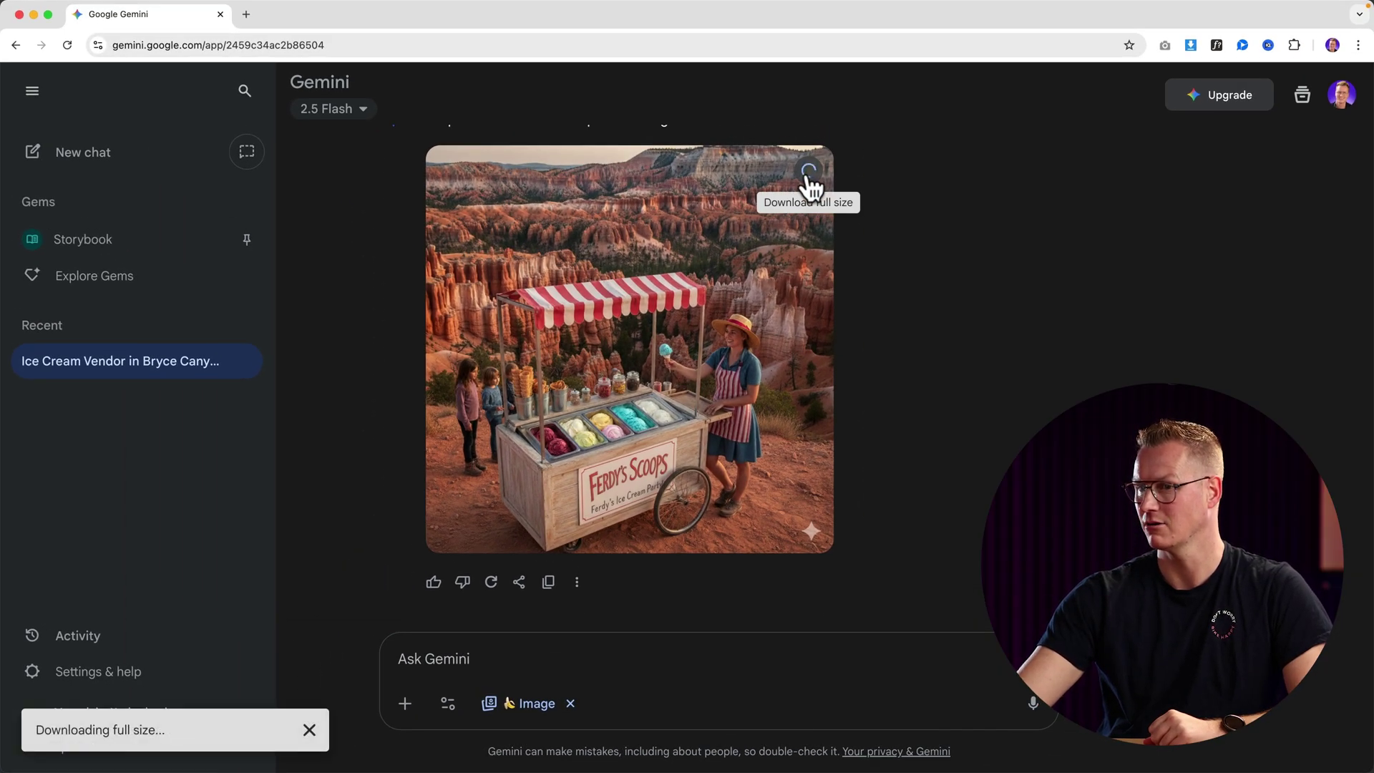
click(1227, 77)
key(space)
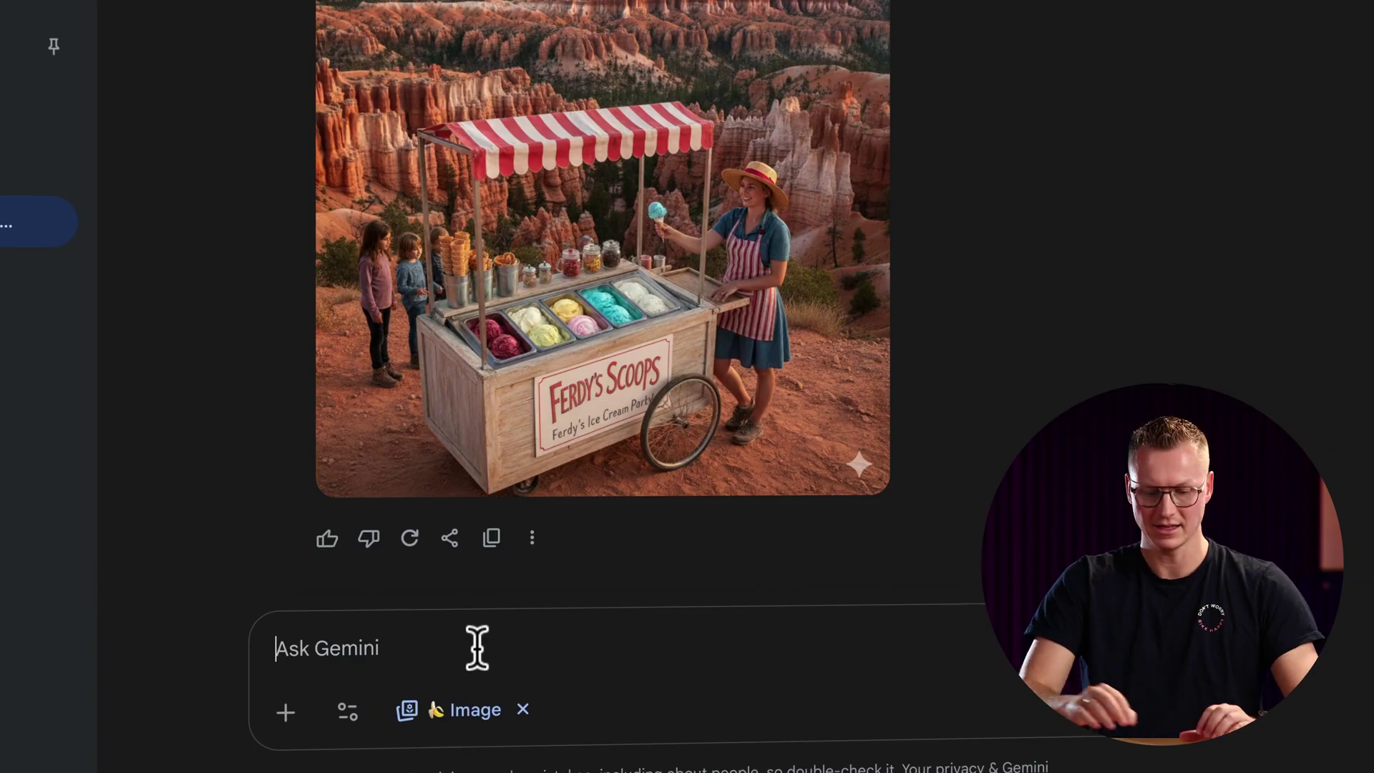
Step: Ask Gemini to 'Make it noon and rainy' for the Bryce Canyon ice cream scene
text(Make it )
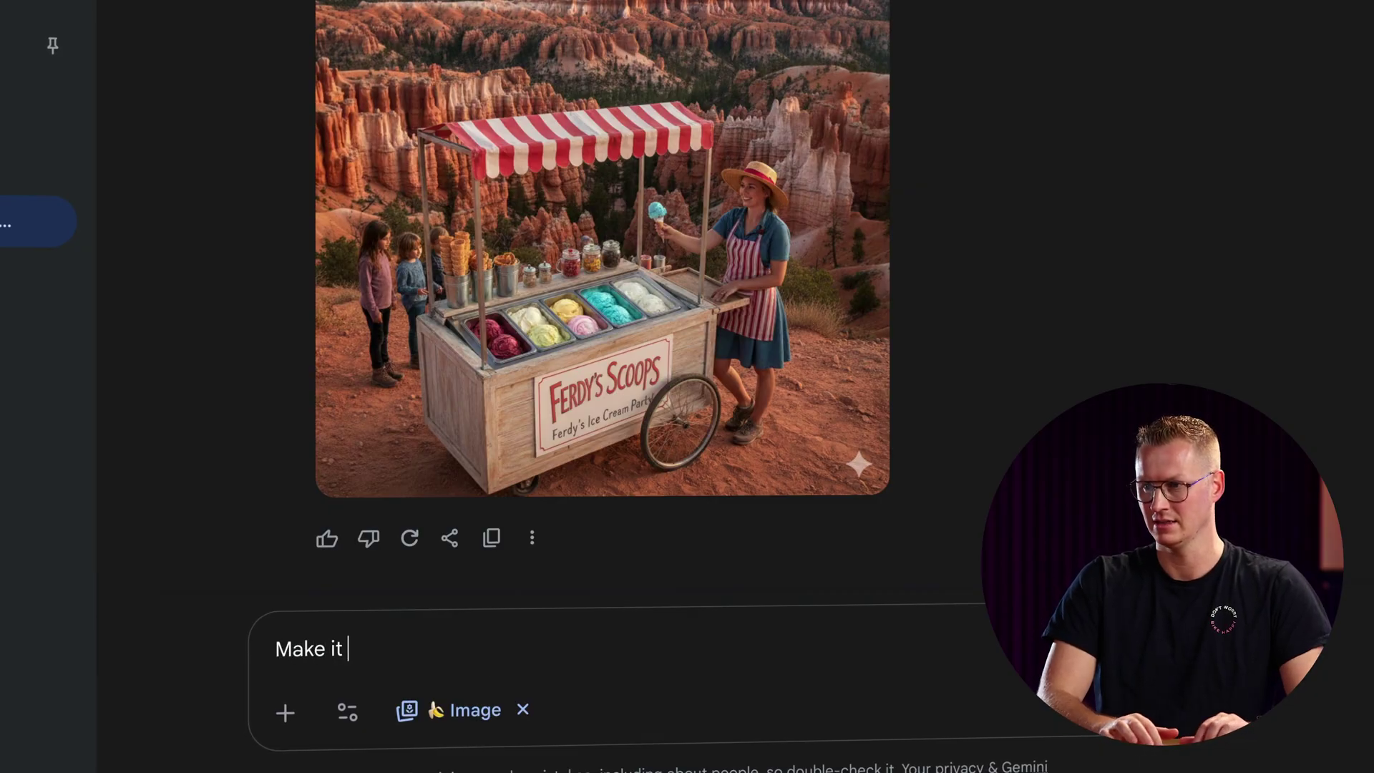
text(noon and rainy)
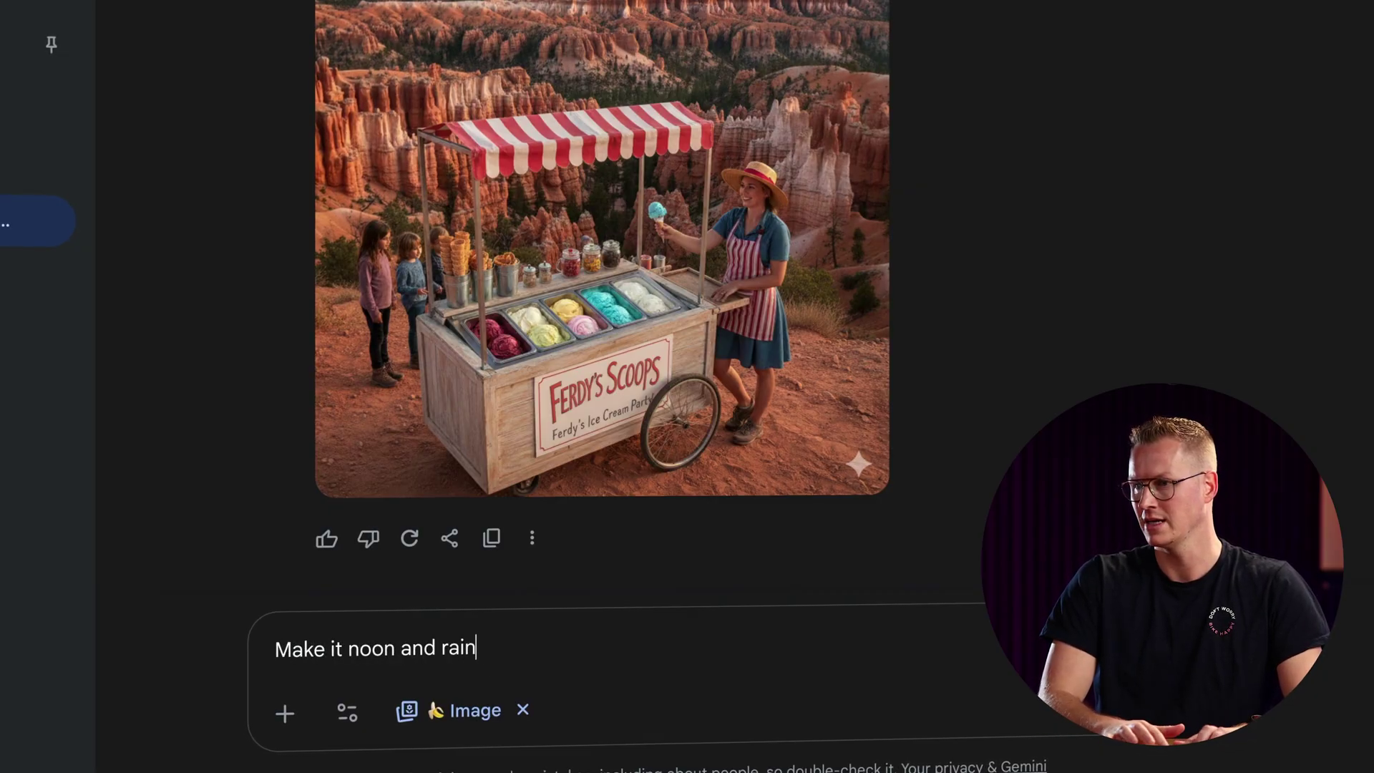
key(Return)
scroll(1031, 343, down, 2)
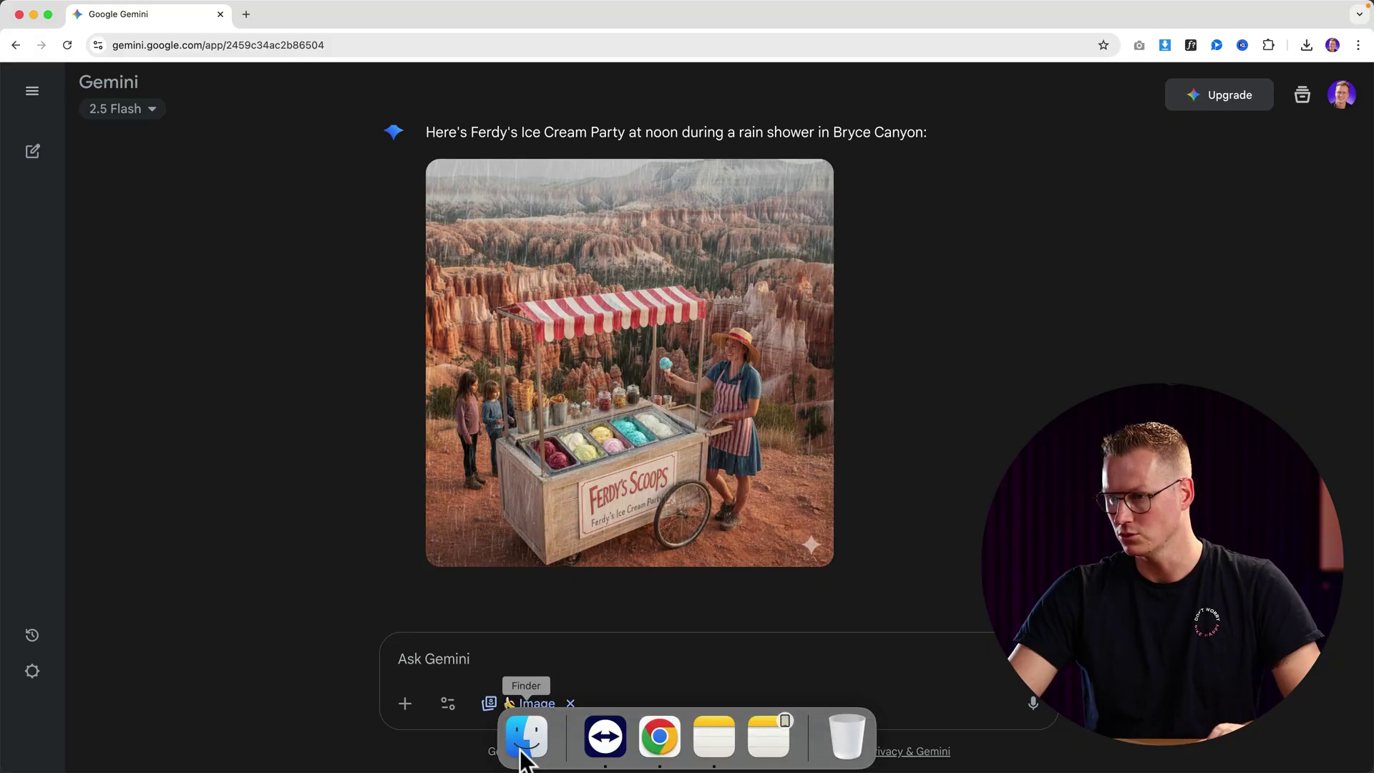
click(528, 751)
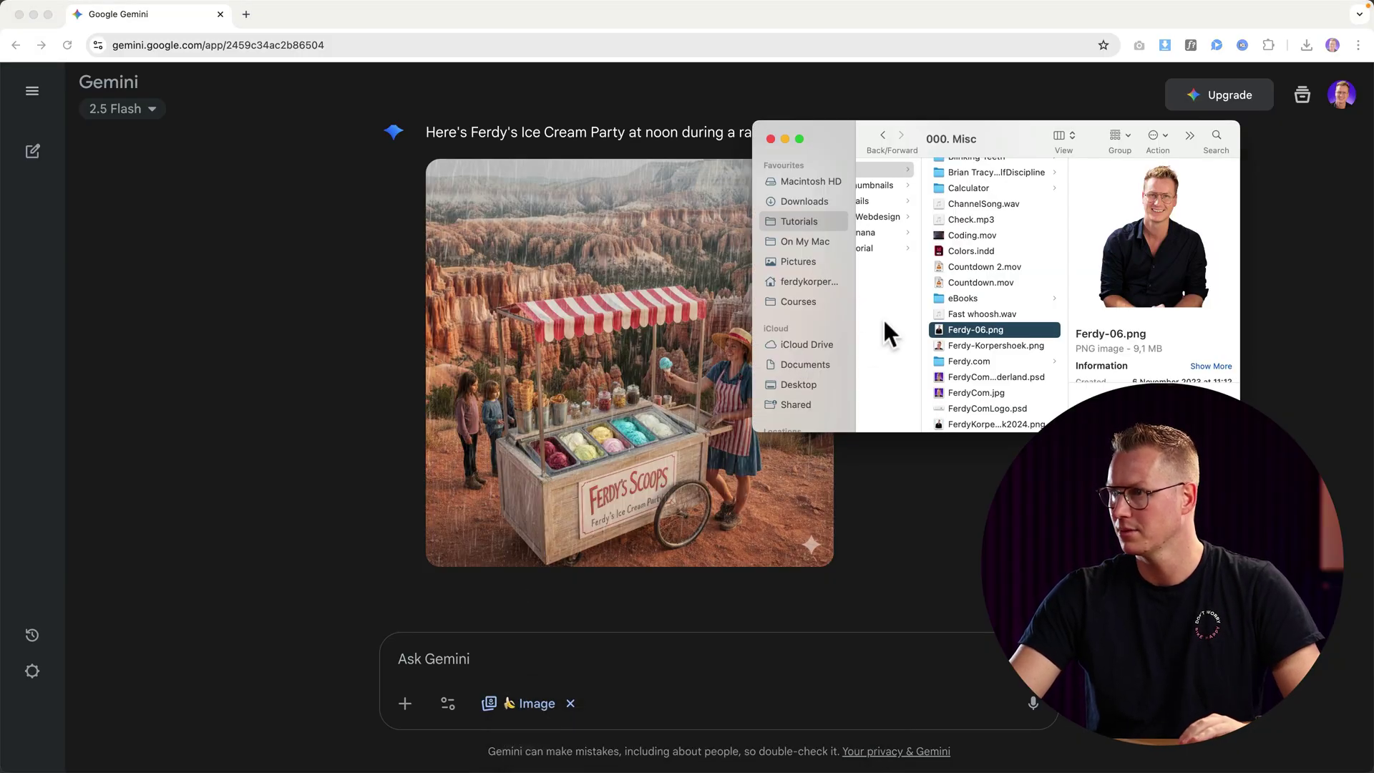
Step: Attach the Desktop portrait photo and request him in an expensive New York penthouse office
click(798, 384)
click(928, 216)
key(space)
key(space)
drag(917, 218, 500, 676)
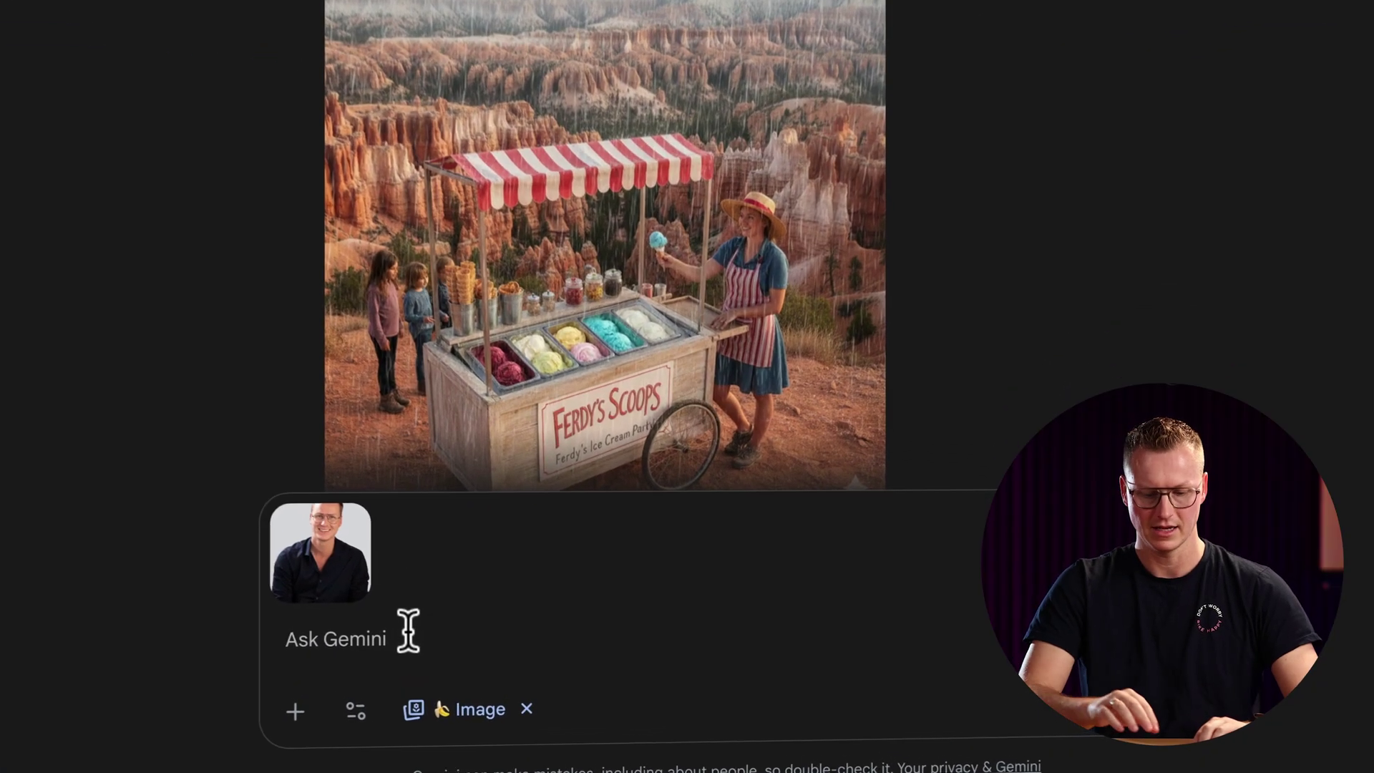
text(P)
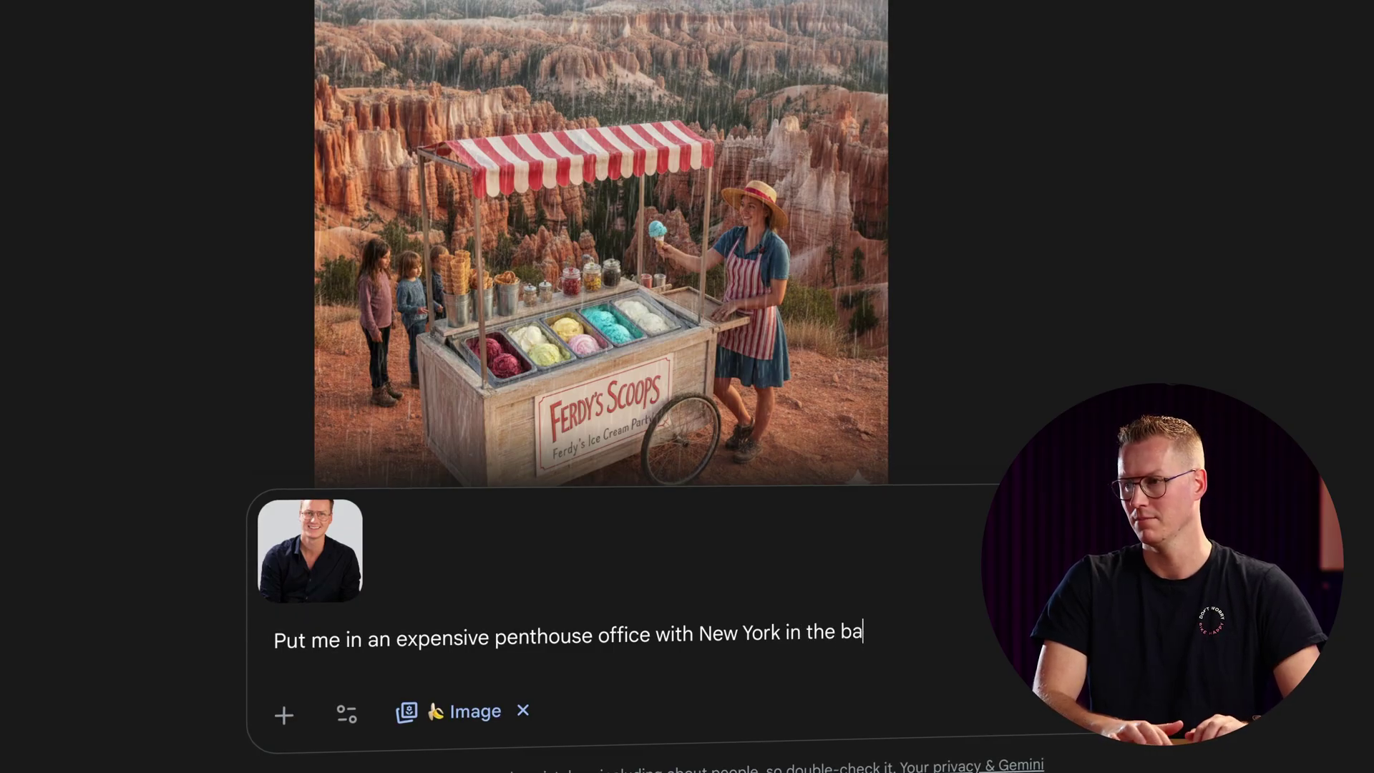
key(Return)
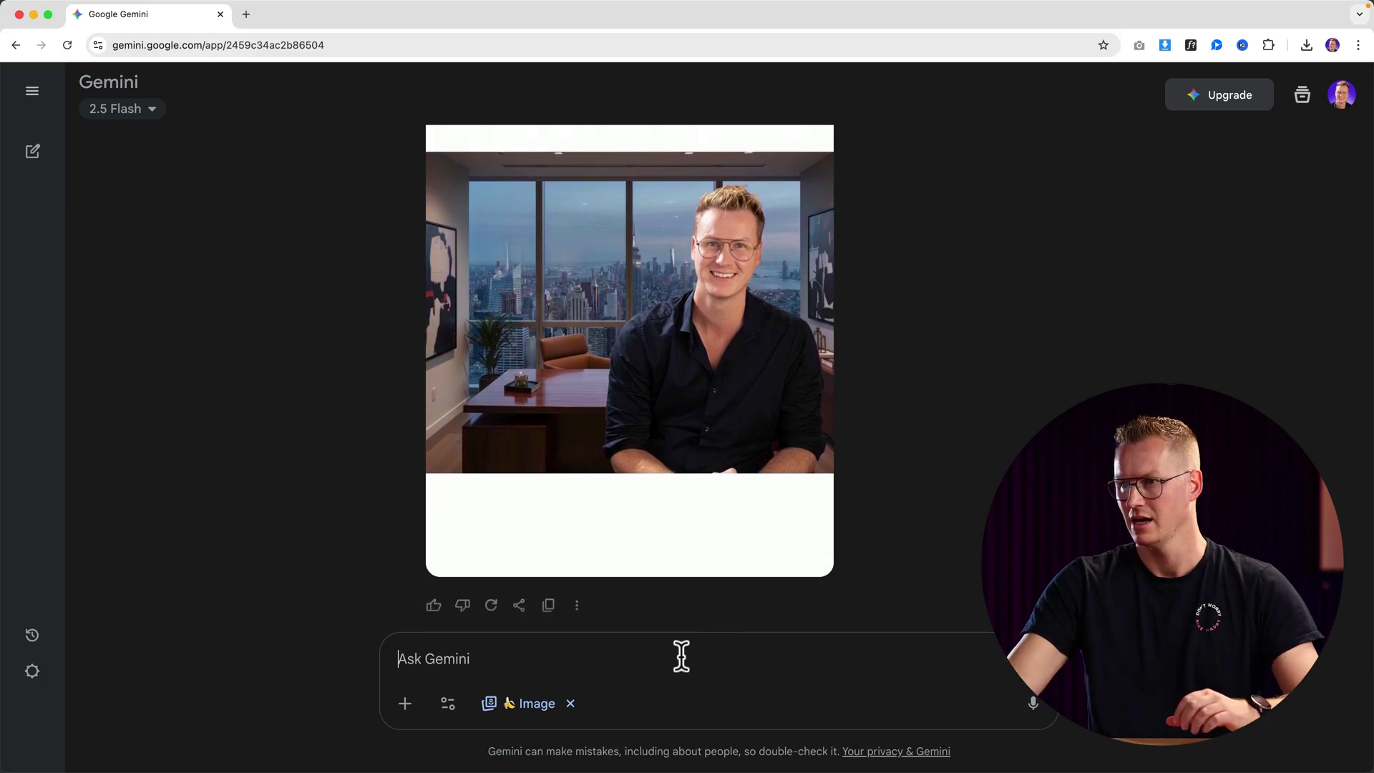
Step: Get the man turned, seated at a huge desk with stock-chart screens, and view it full size
text(Turn the person 30 degrees, give him a different pose and make him sit a really)
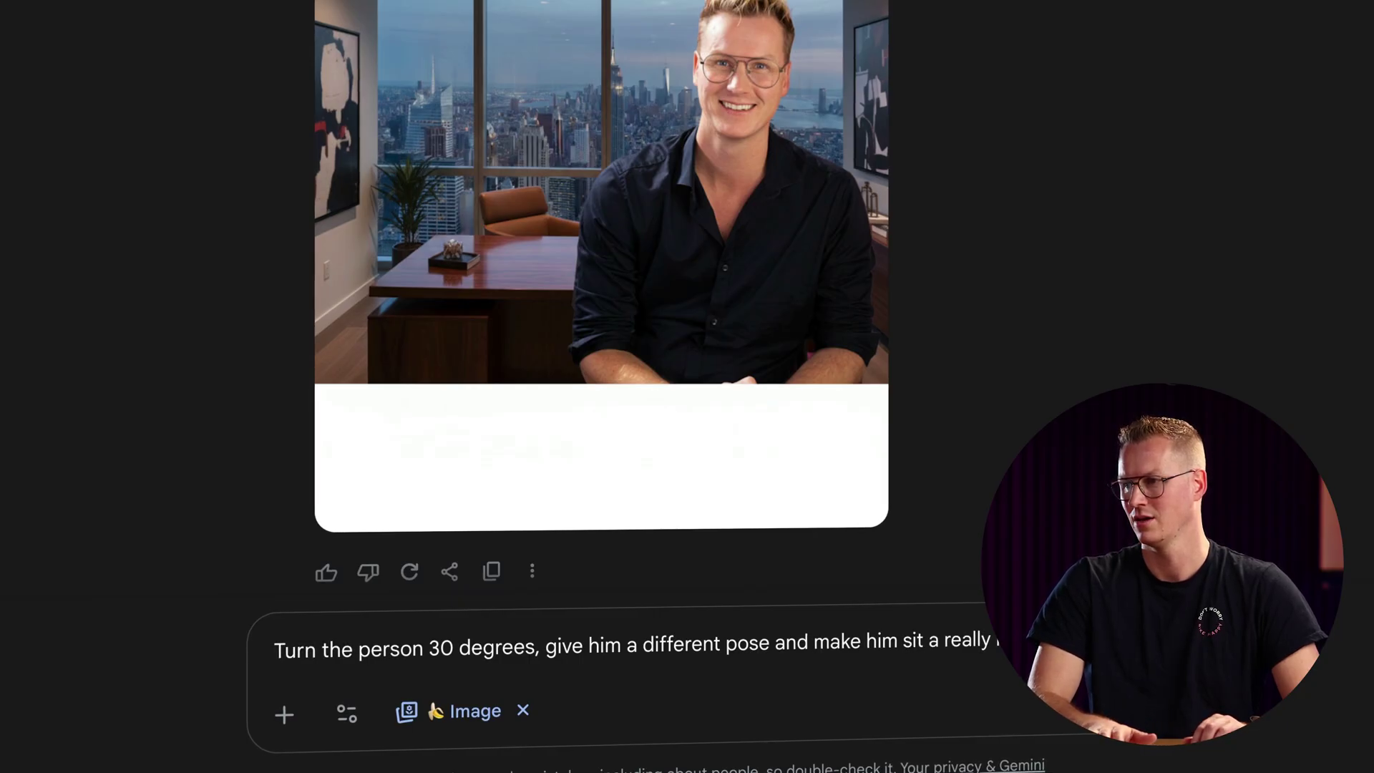
text(few computer screens with st)
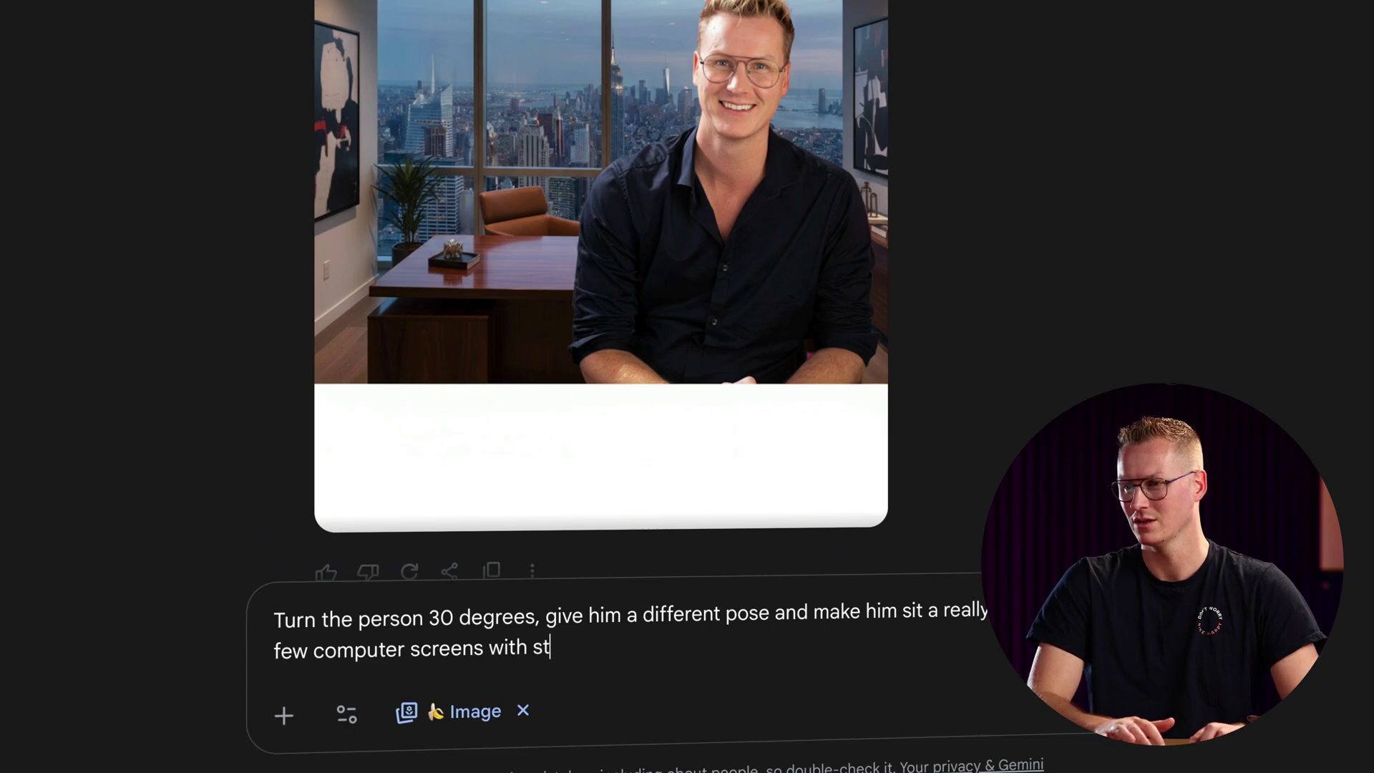
text(ion.)
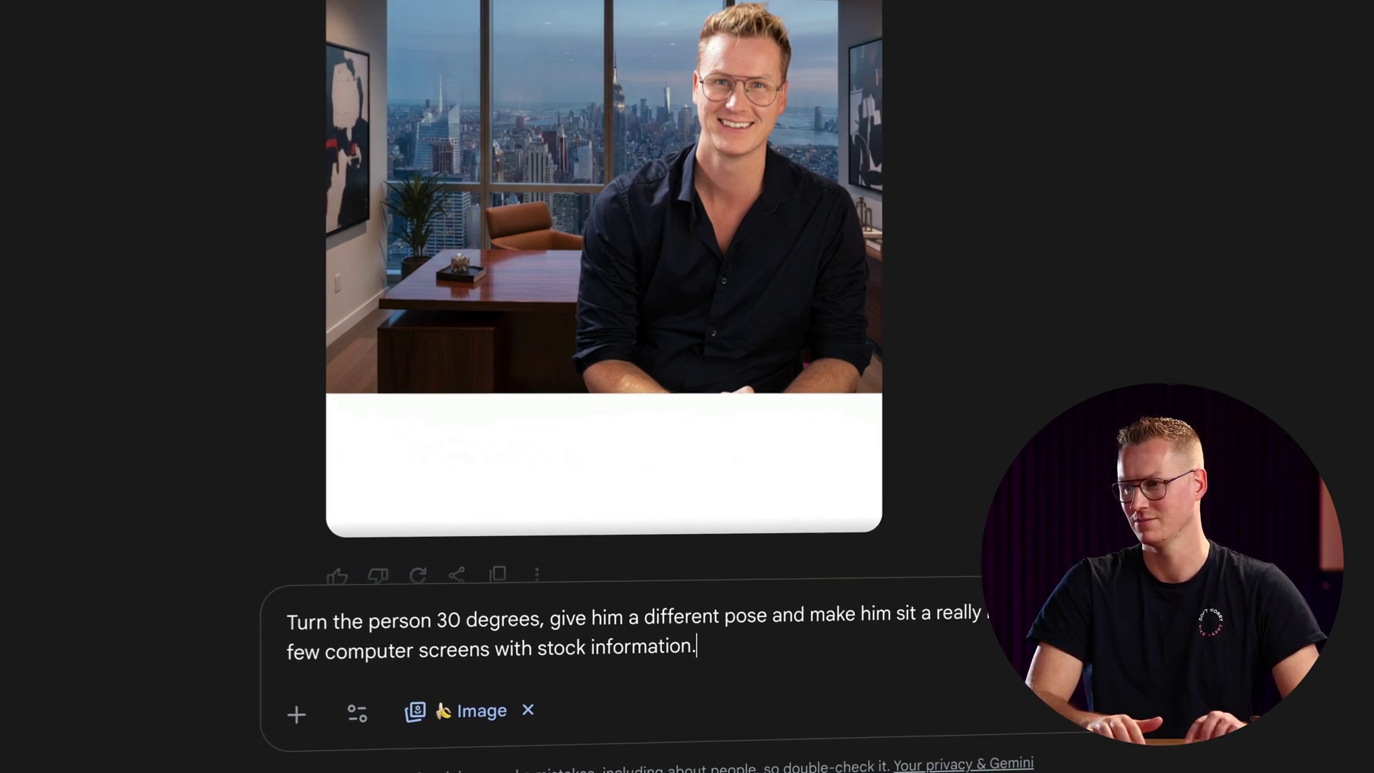
key(Return)
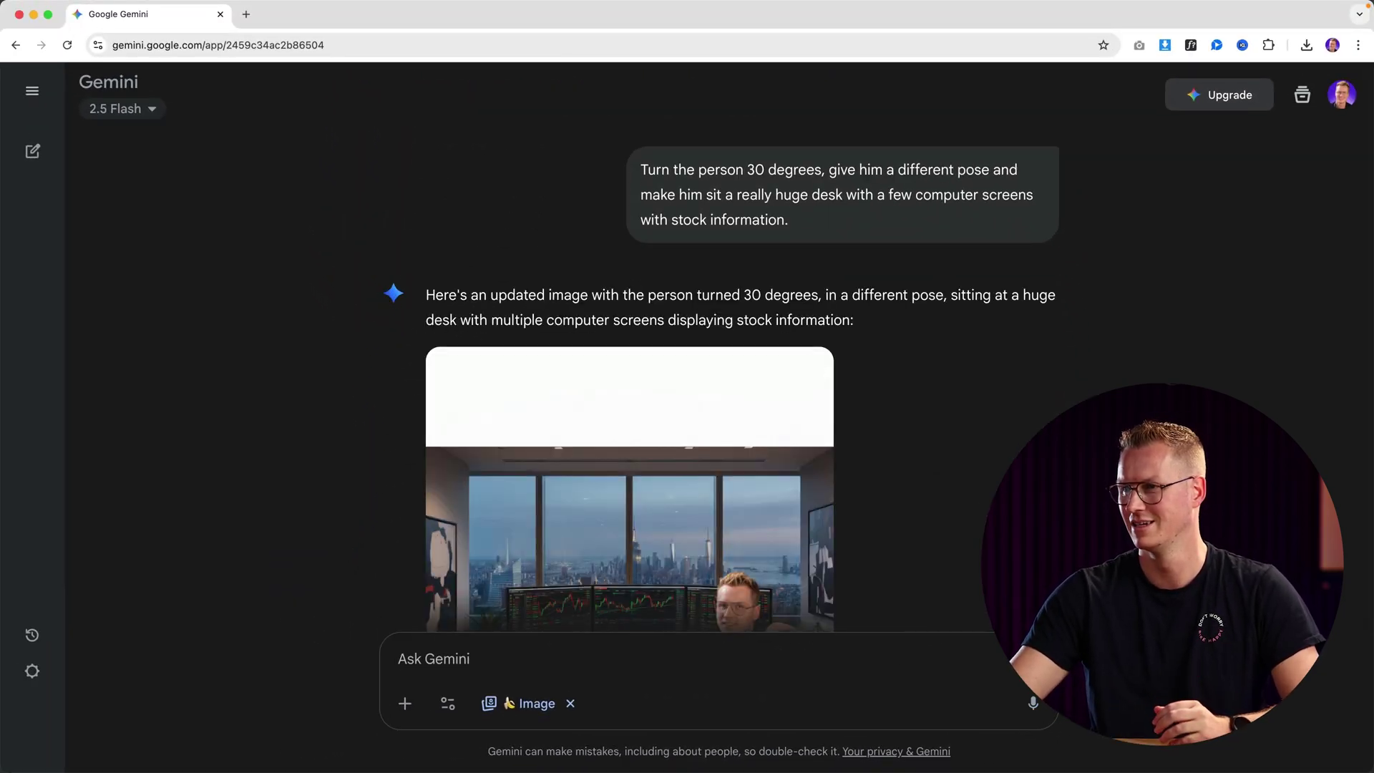
scroll(909, 492, down, 5)
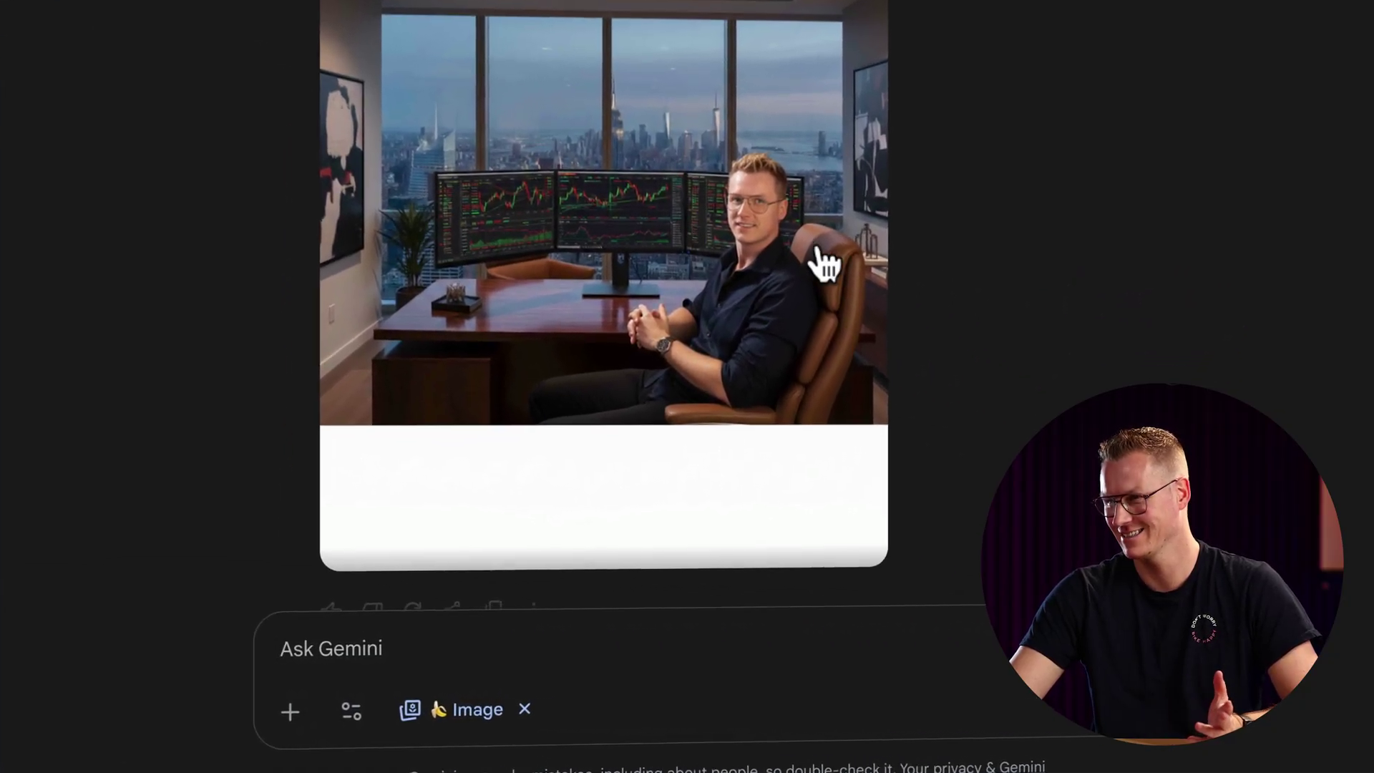
click(775, 282)
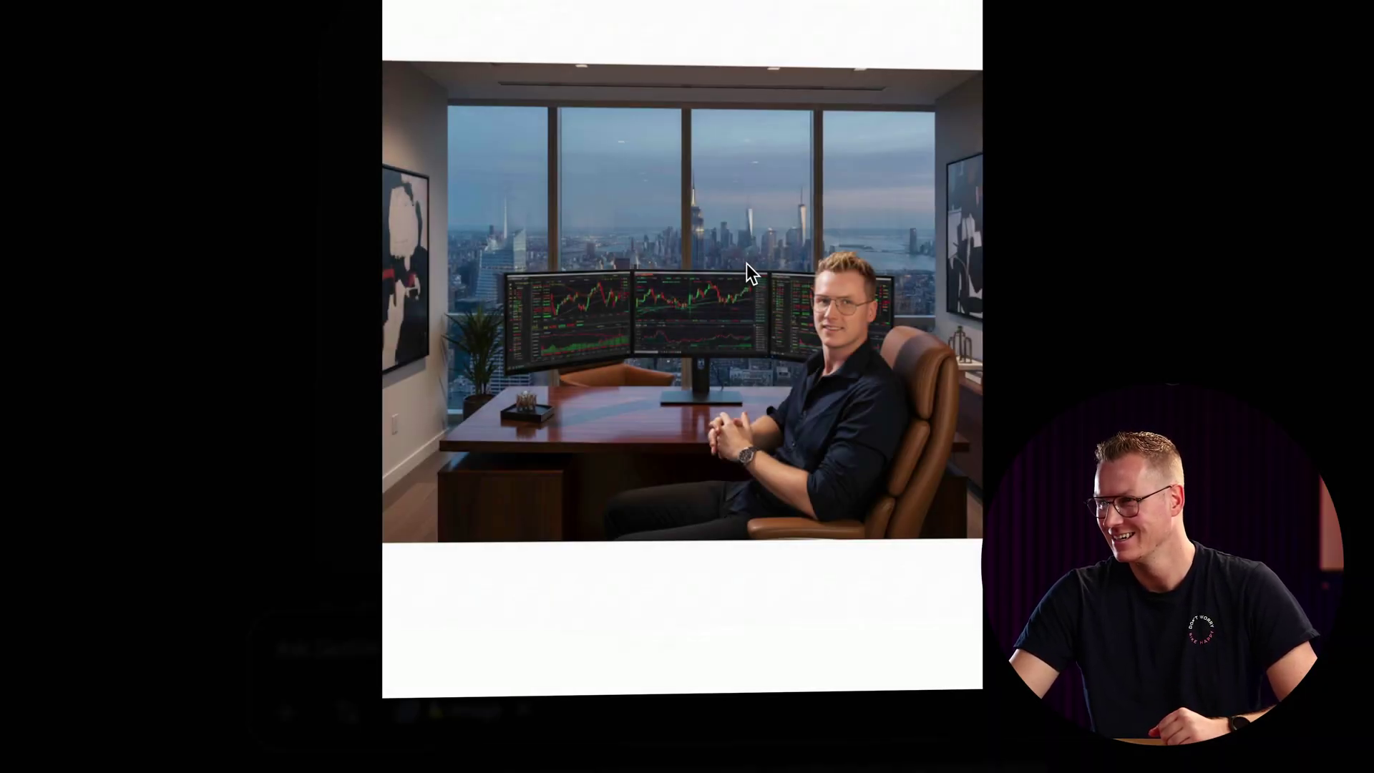
key(Escape)
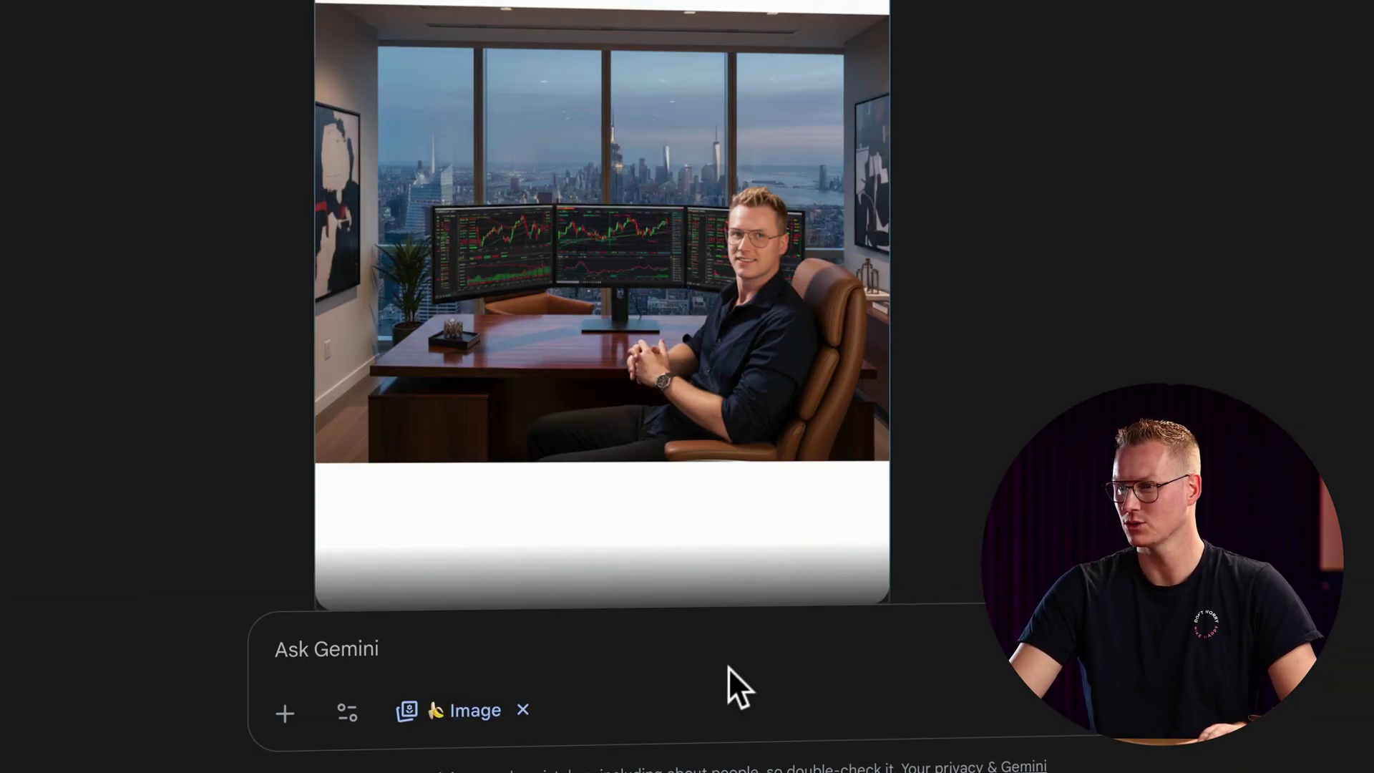
text(Make it the golden hour)
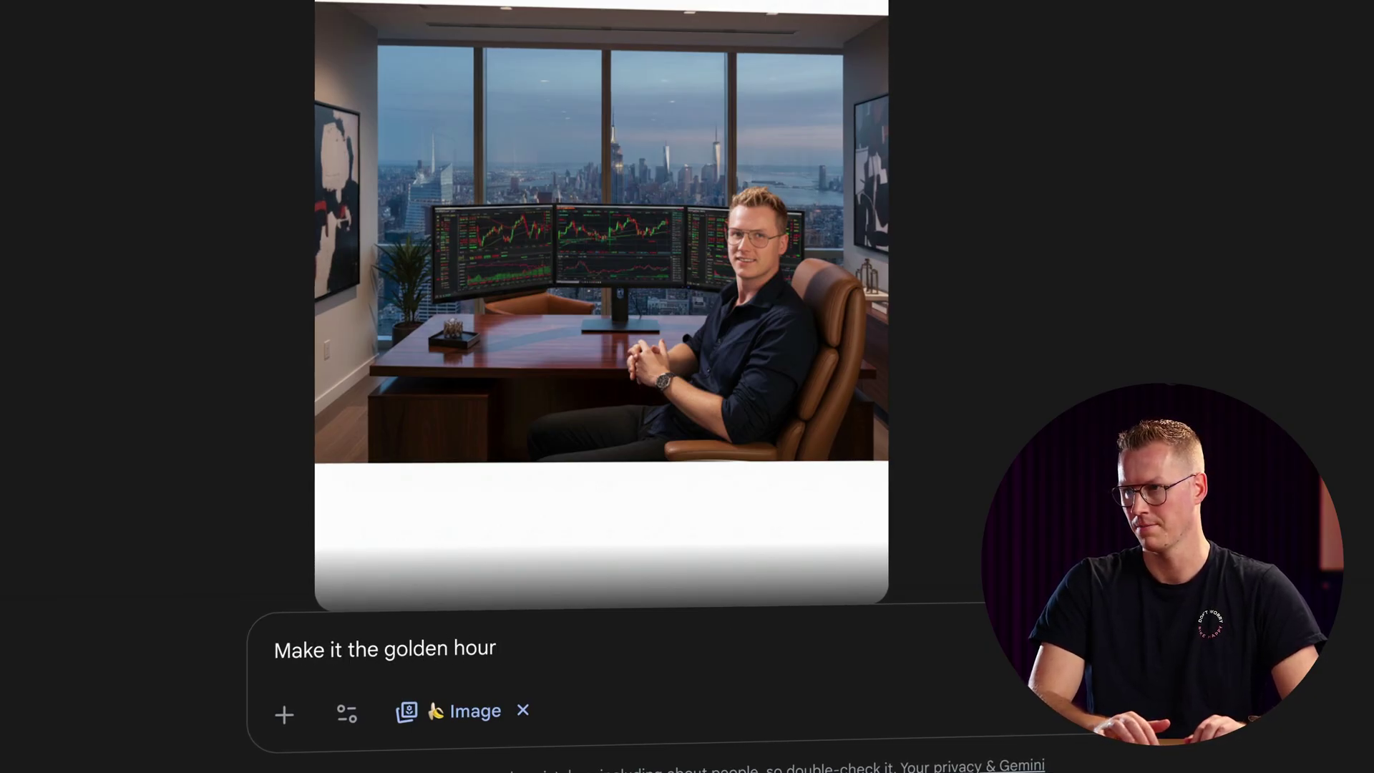
text( in the b)
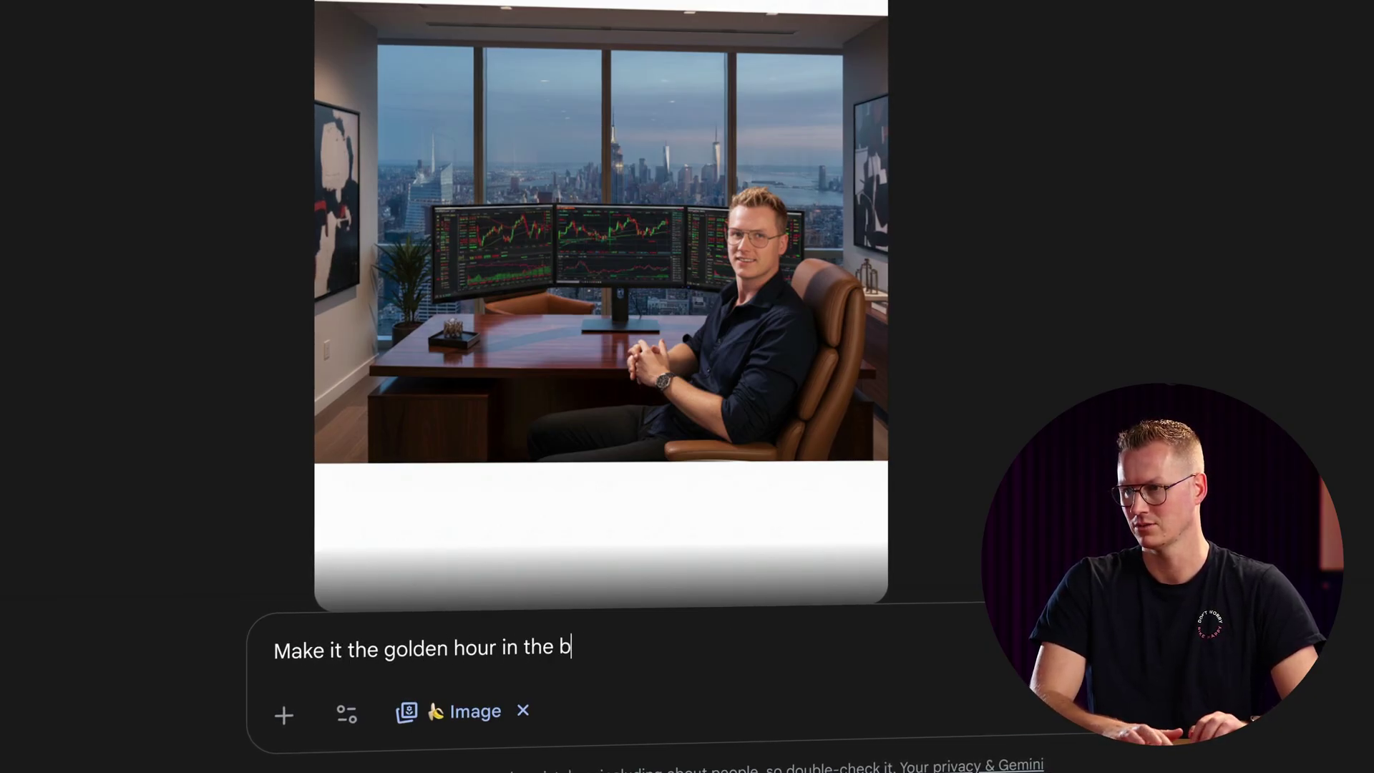
text(ackground.)
Step: Send 'Make it the golden hour in the background' so the New York skyline glows at sunset
key(Return)
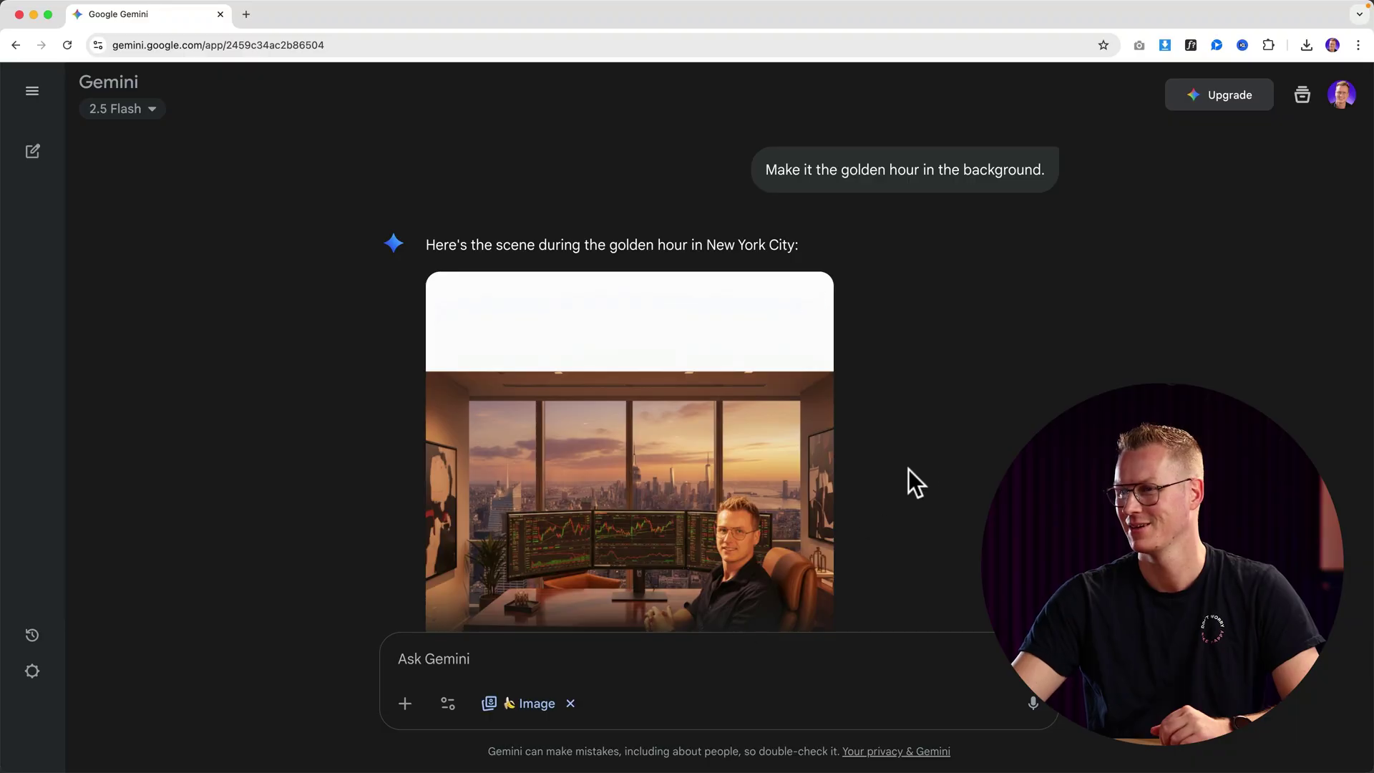
scroll(917, 465, down, 3)
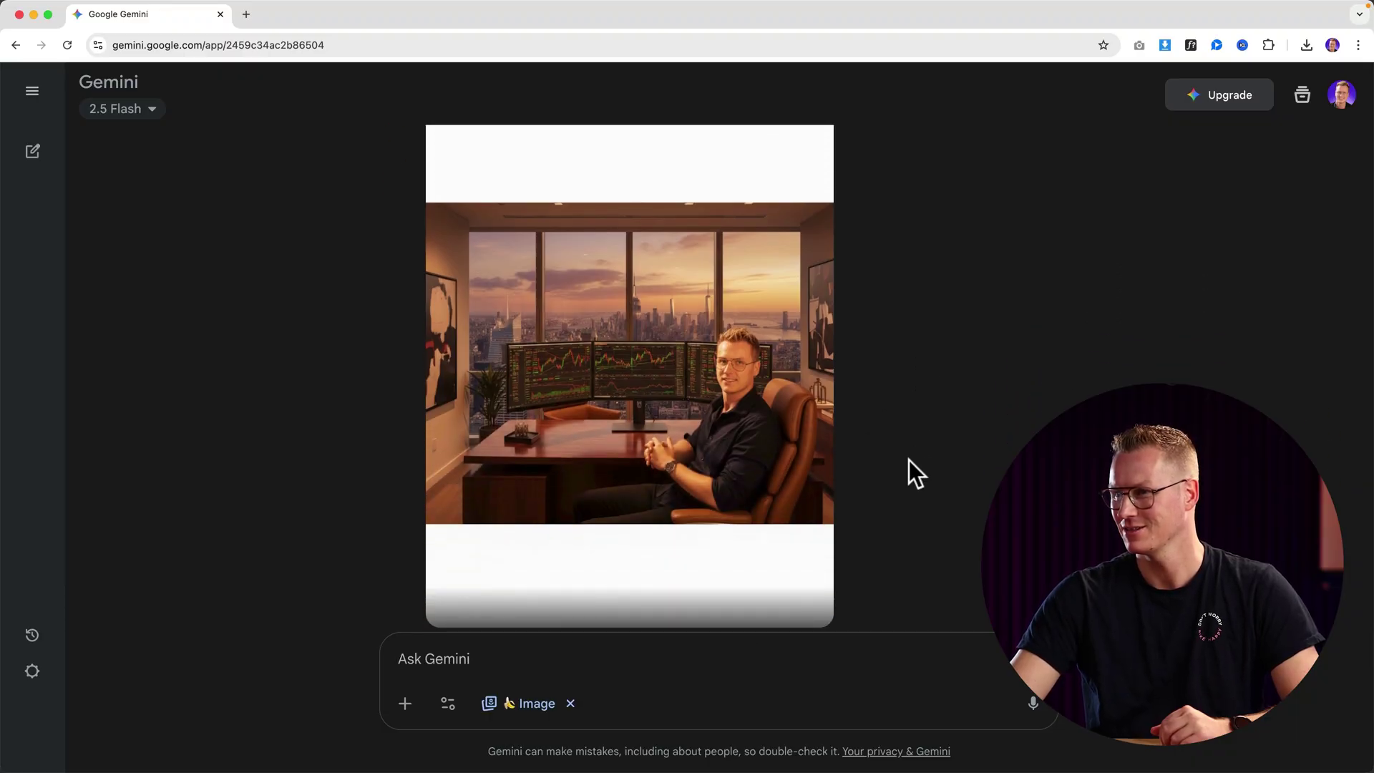
scroll(904, 451, down, 1)
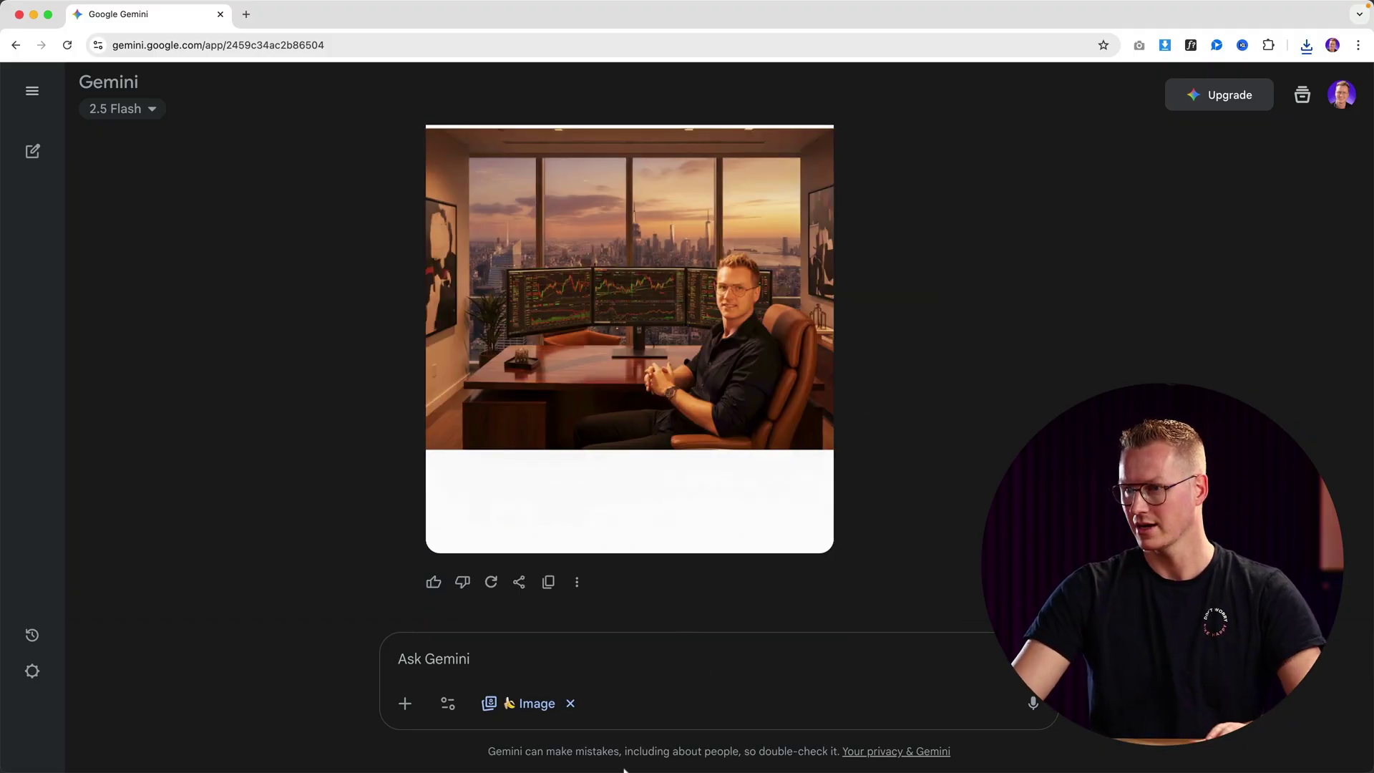
Step: Attach the portrait and Leather Jacket.avif photos from the Desktop to the prompt
click(550, 738)
drag(910, 259, 542, 658)
click(552, 737)
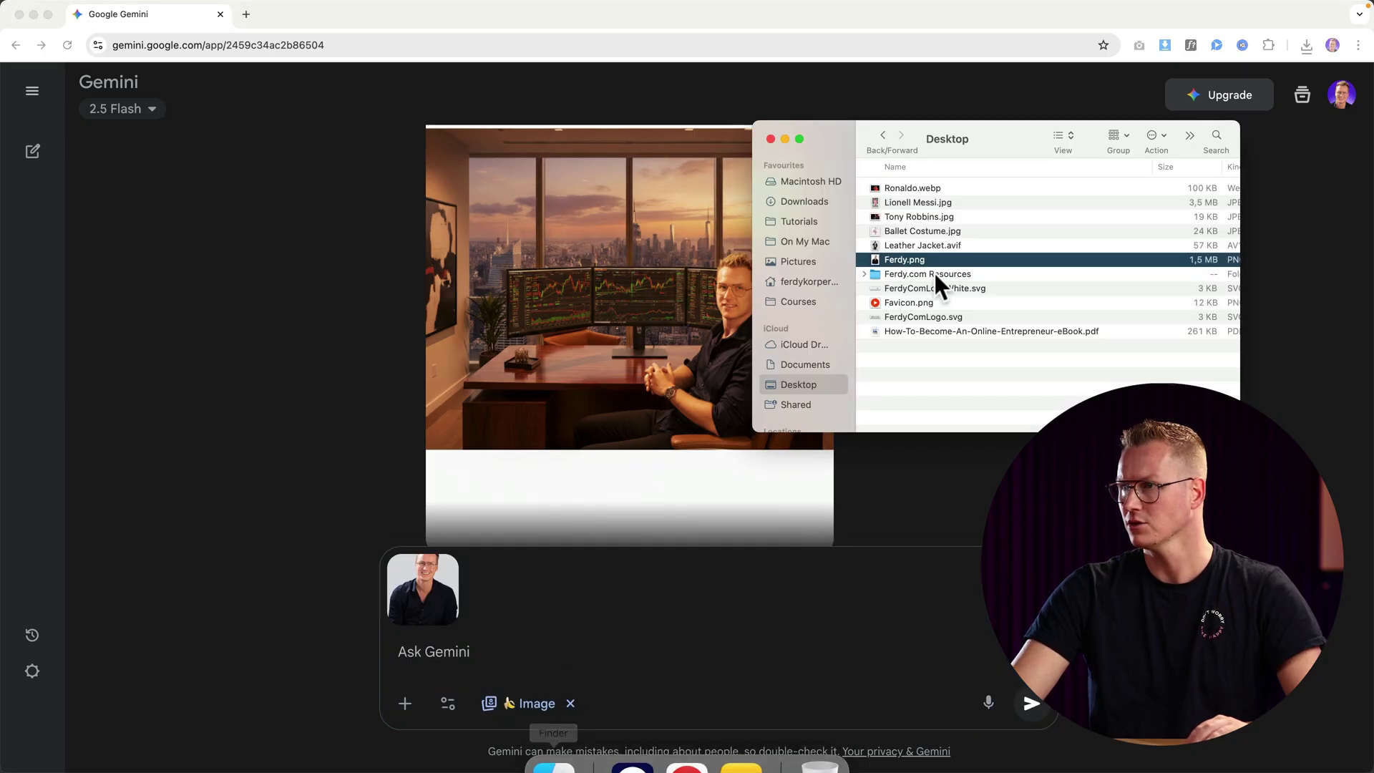
click(930, 245)
key(space)
key(space)
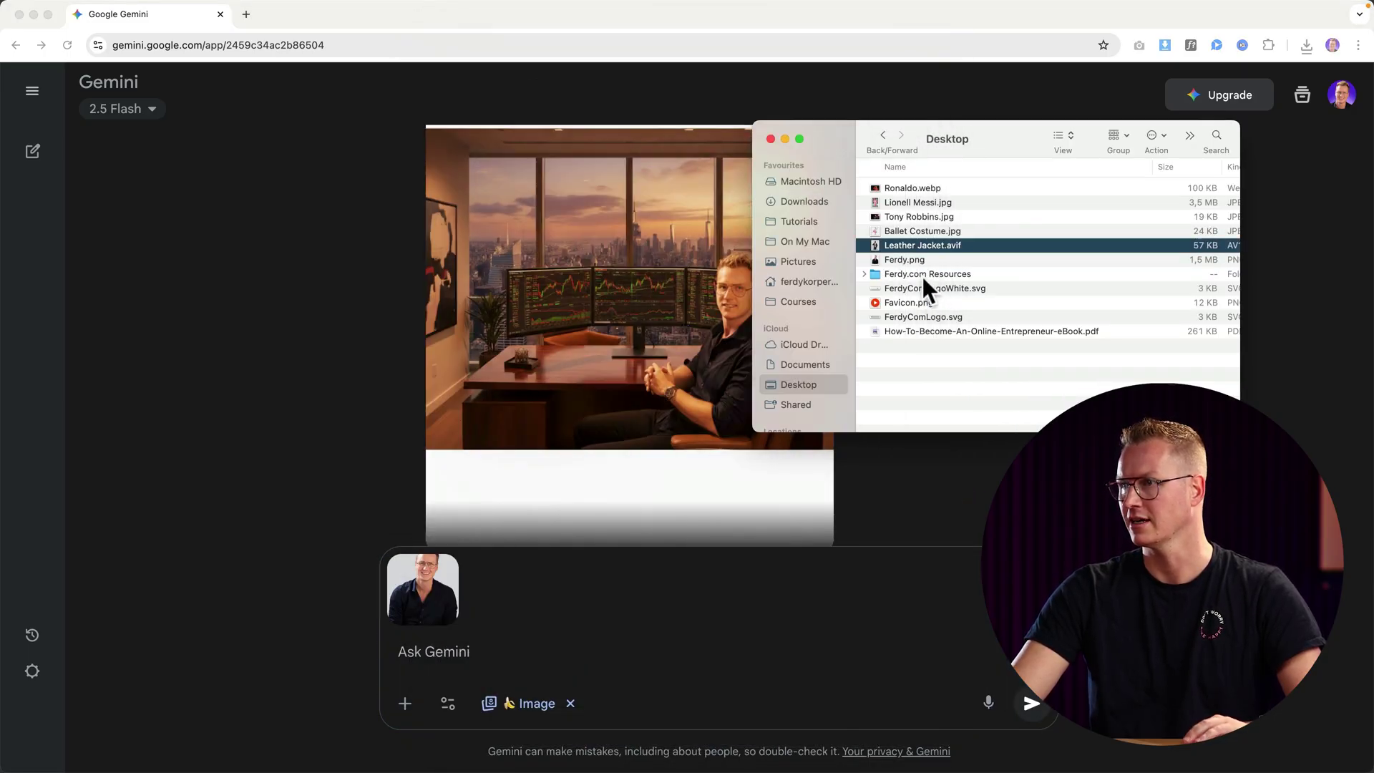
drag(916, 243, 576, 565)
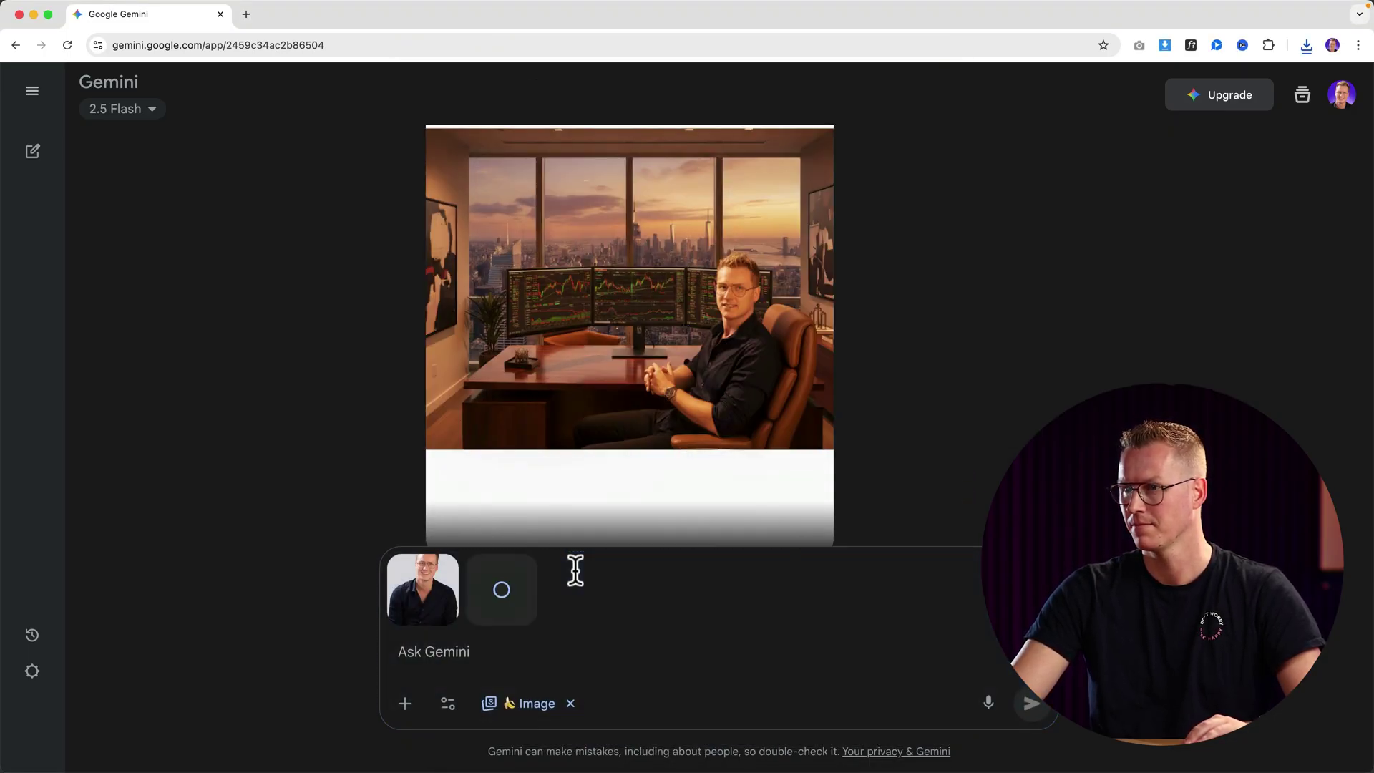
Step: Ask for a full-body shot of the person in image 1 wearing image 2's jacket
text(Make the person)
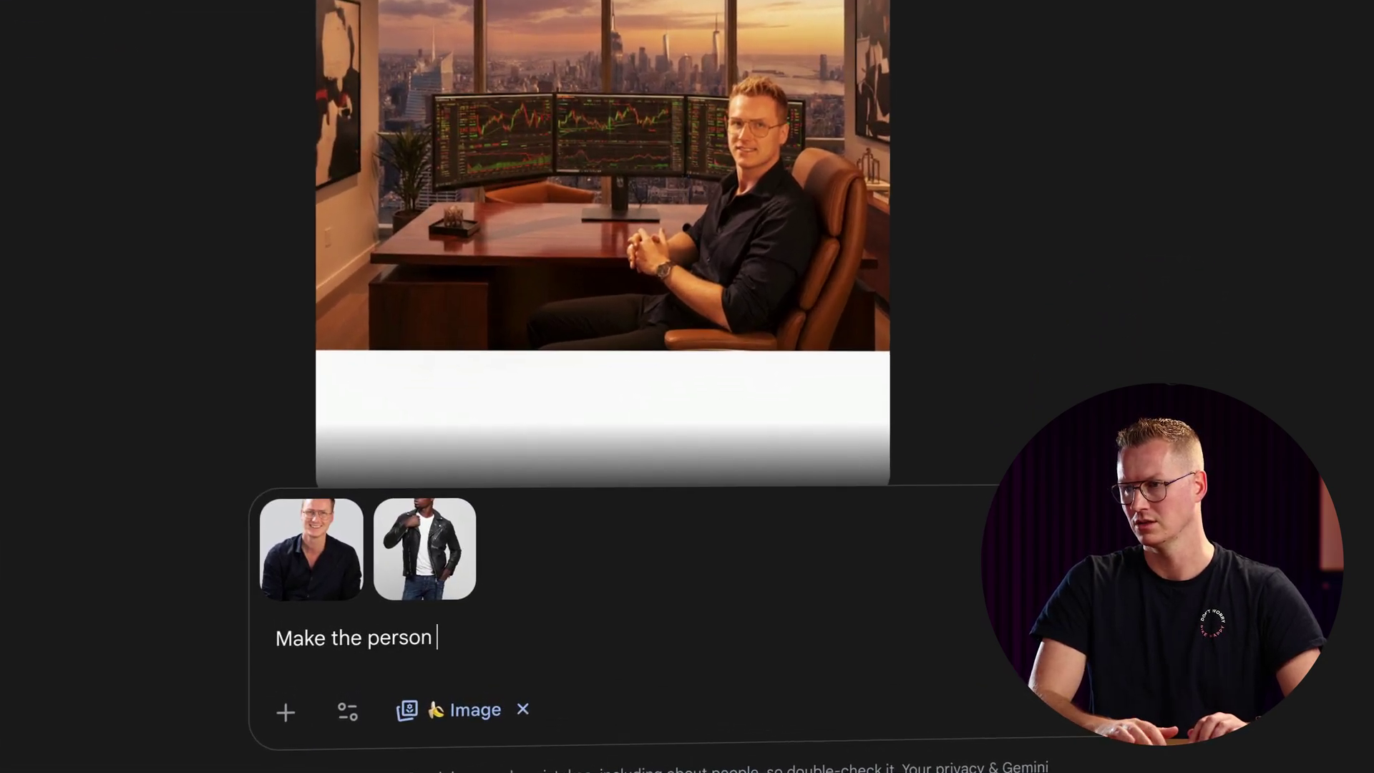
text( in o)
key(BackSpace)
text(image 1)
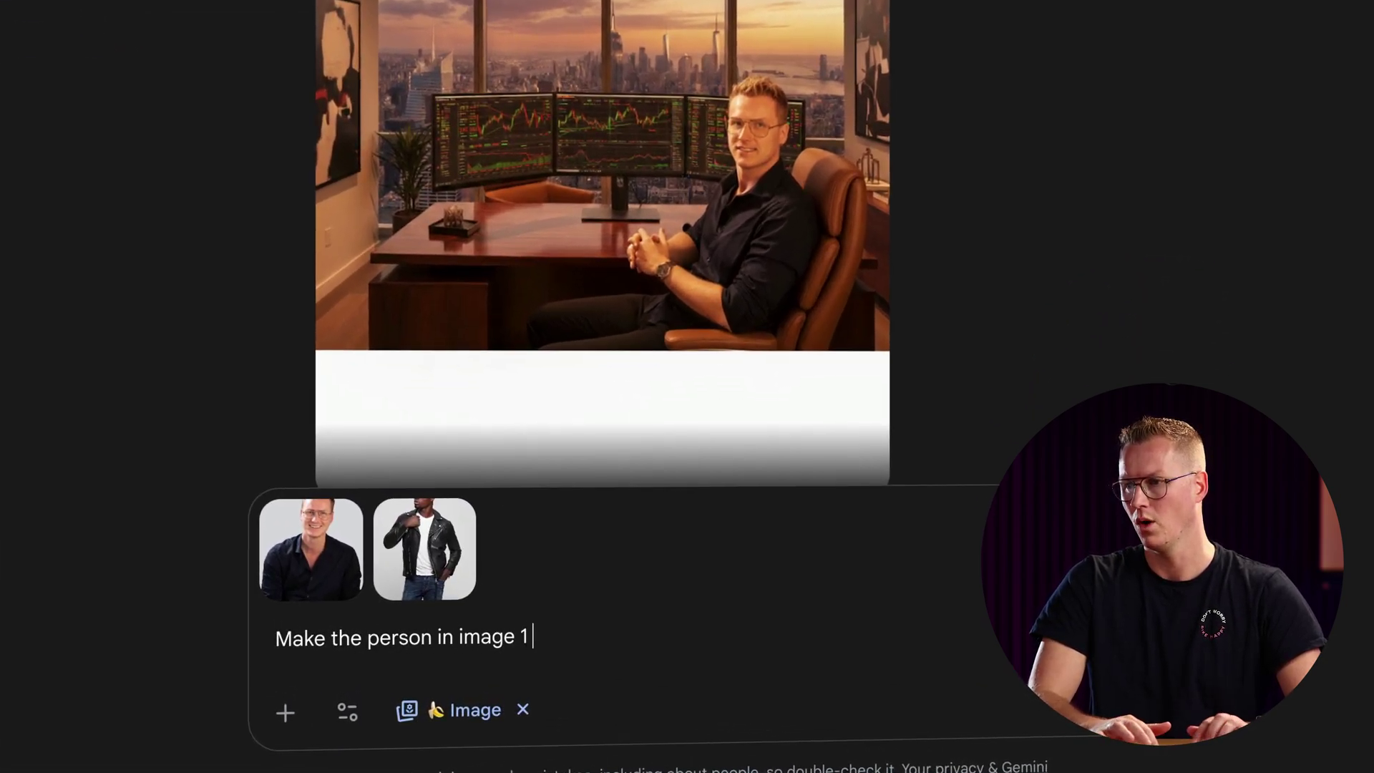
text( wear the hj)
key(BackSpace)
key(BackSpace)
text(jacket of the person in image 2.)
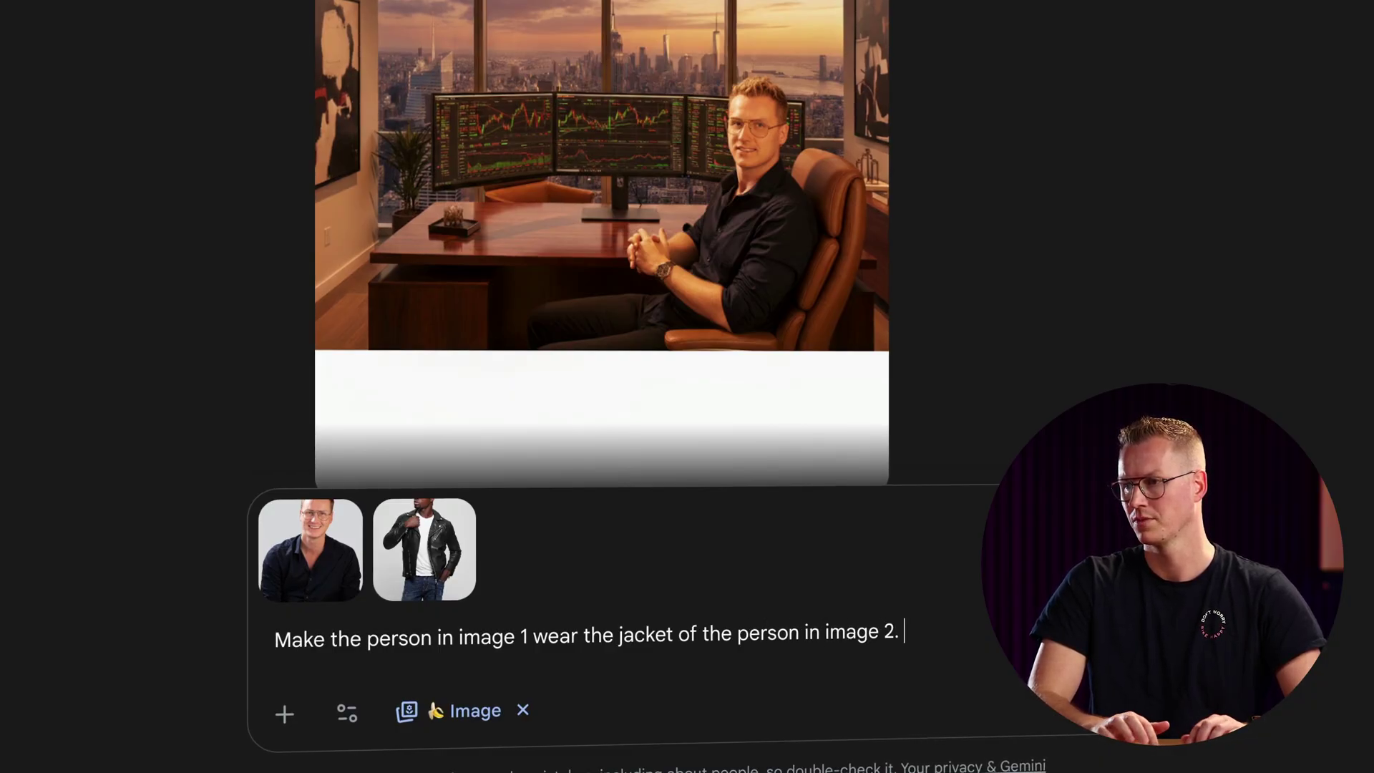
text( Make it a f)
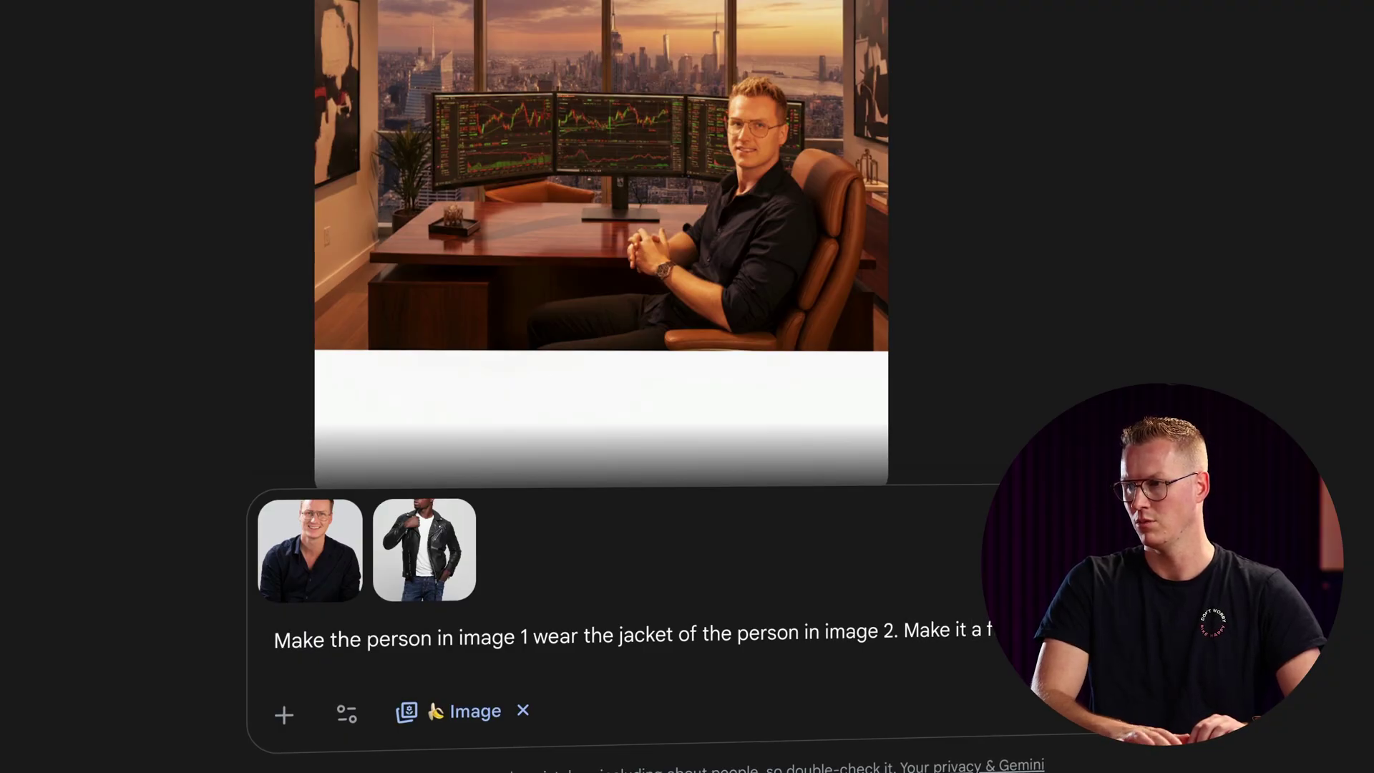
key(Return)
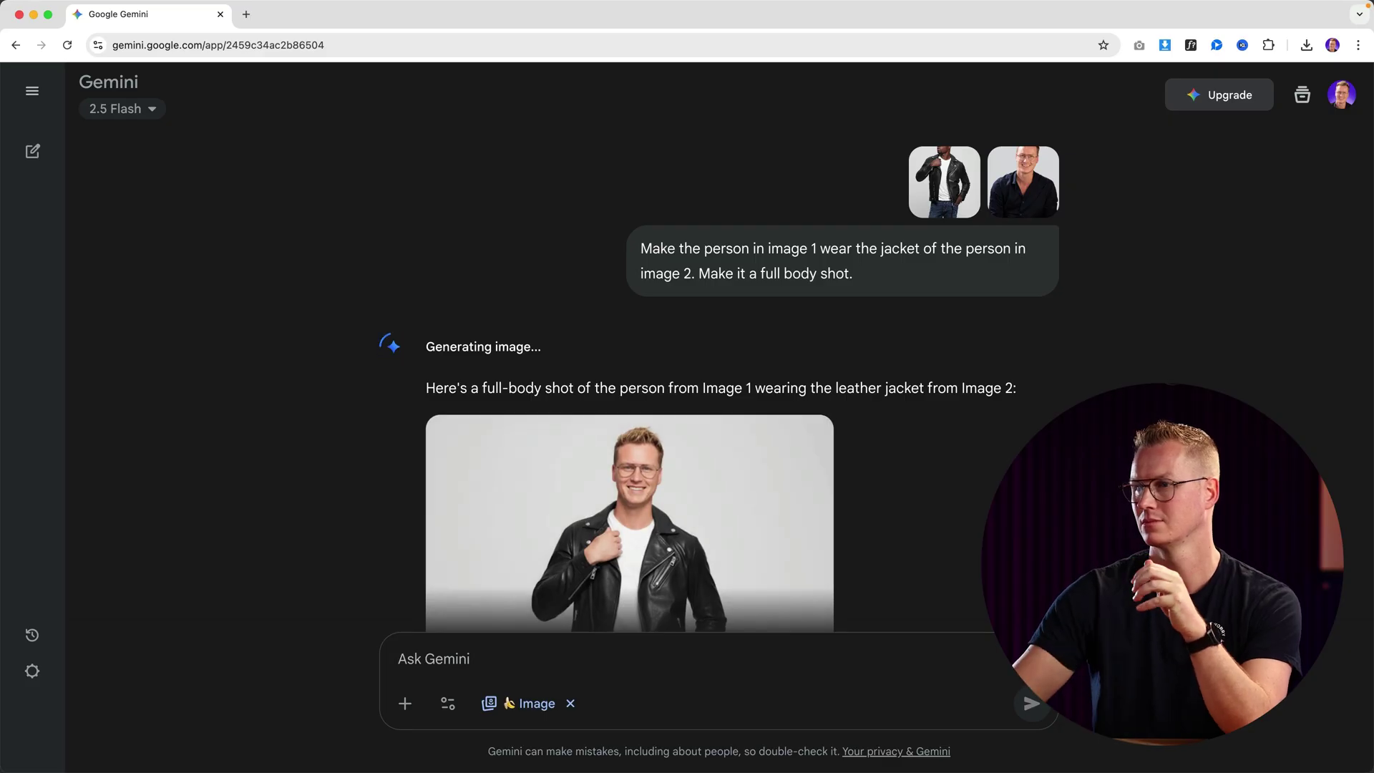
Step: Scroll to the full-body leather-jacket image, view it full size, then close the viewer
scroll(926, 351, down, 3)
scroll(926, 348, down, 3)
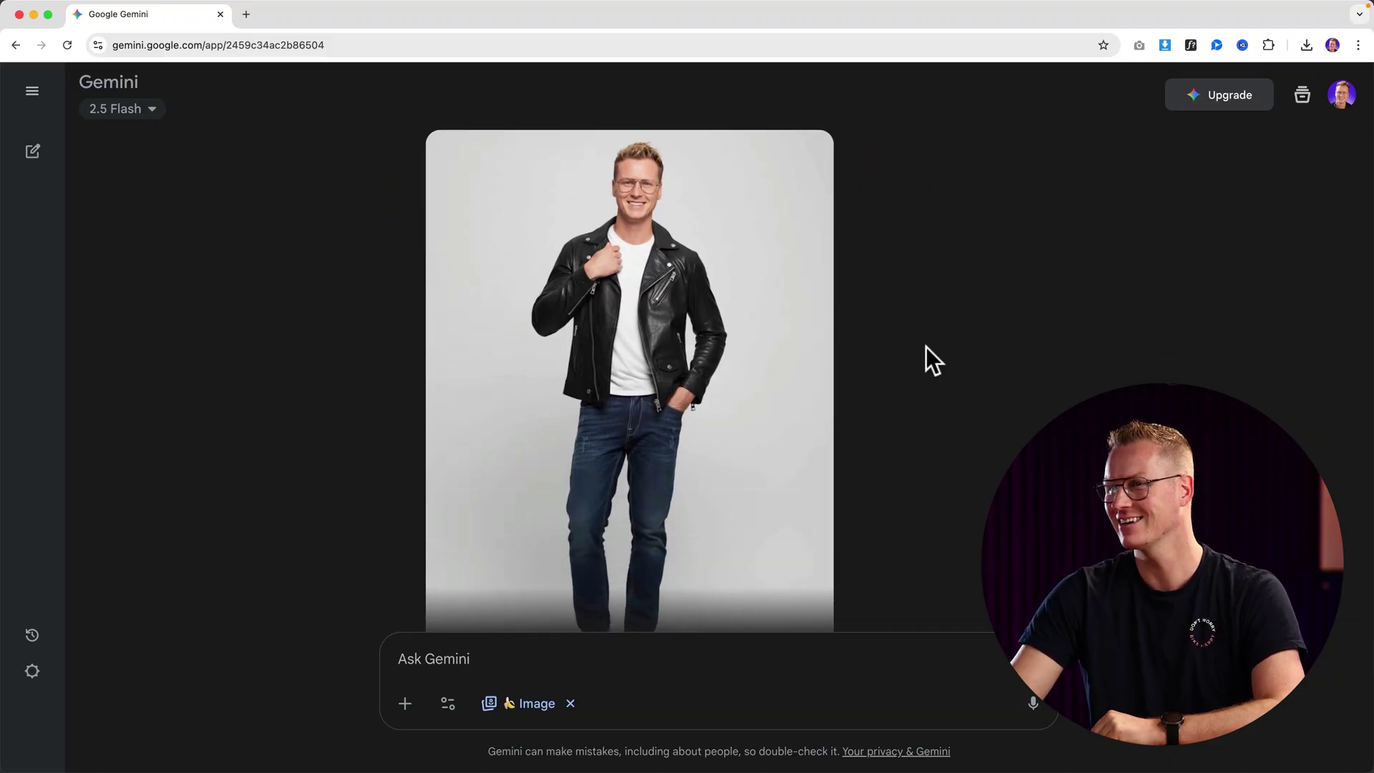
click(648, 328)
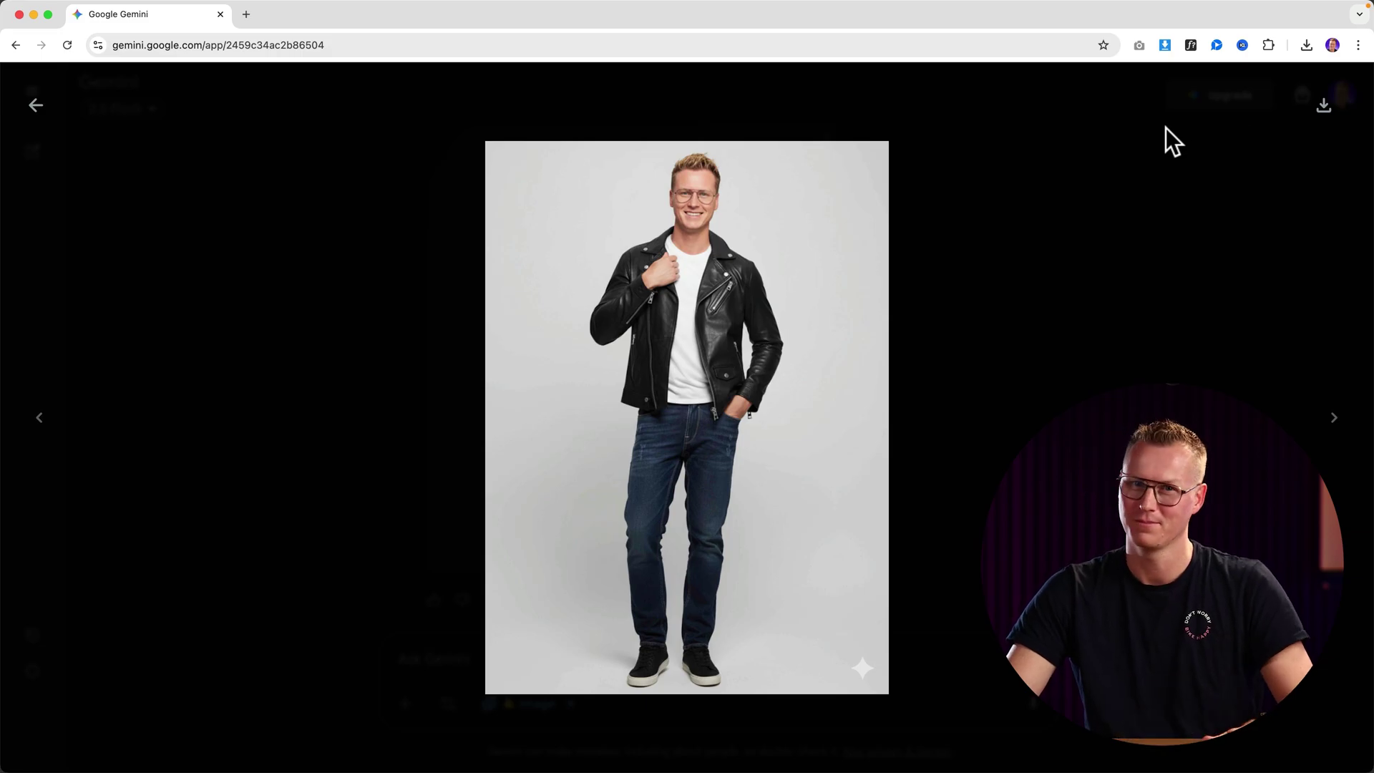
click(37, 107)
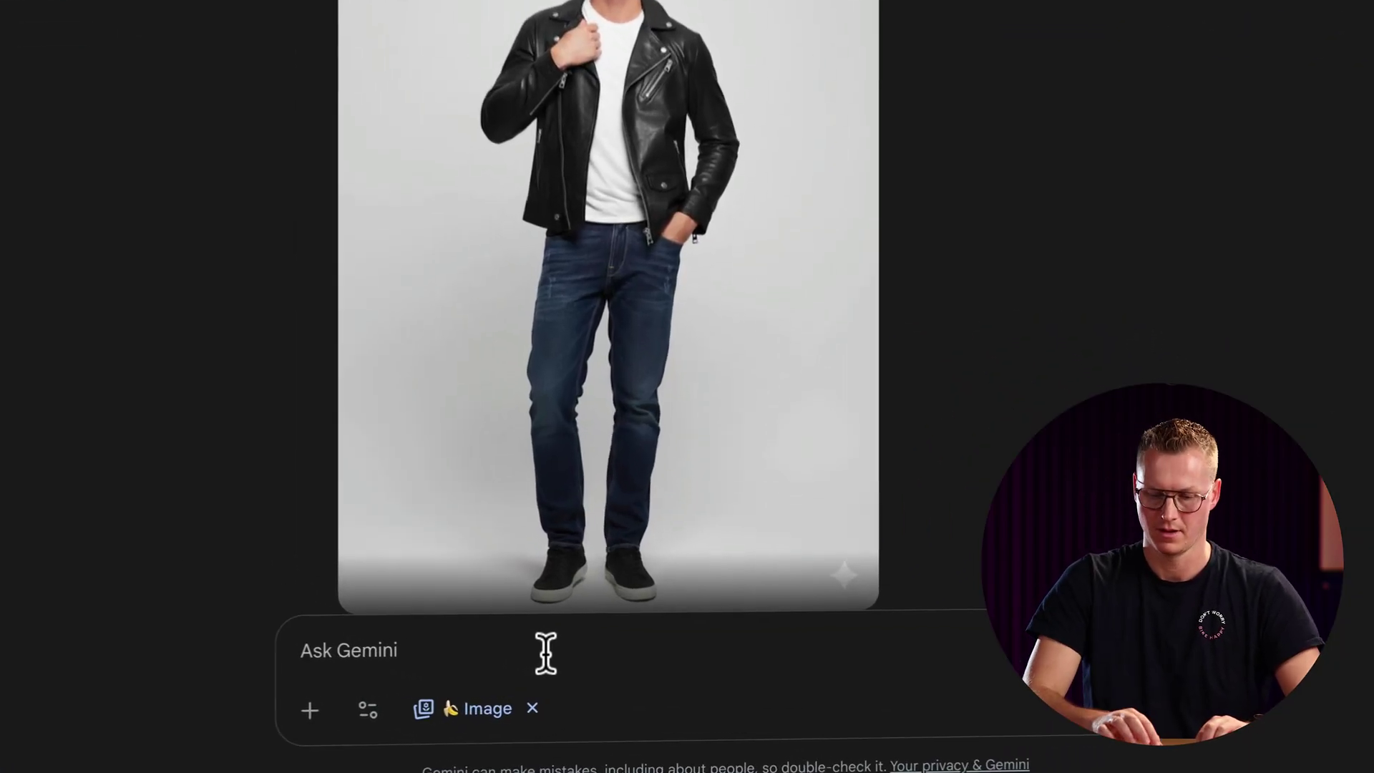
Step: Send 'Make the person look way more masculine.' and scroll to review the edited image
text(Make the)
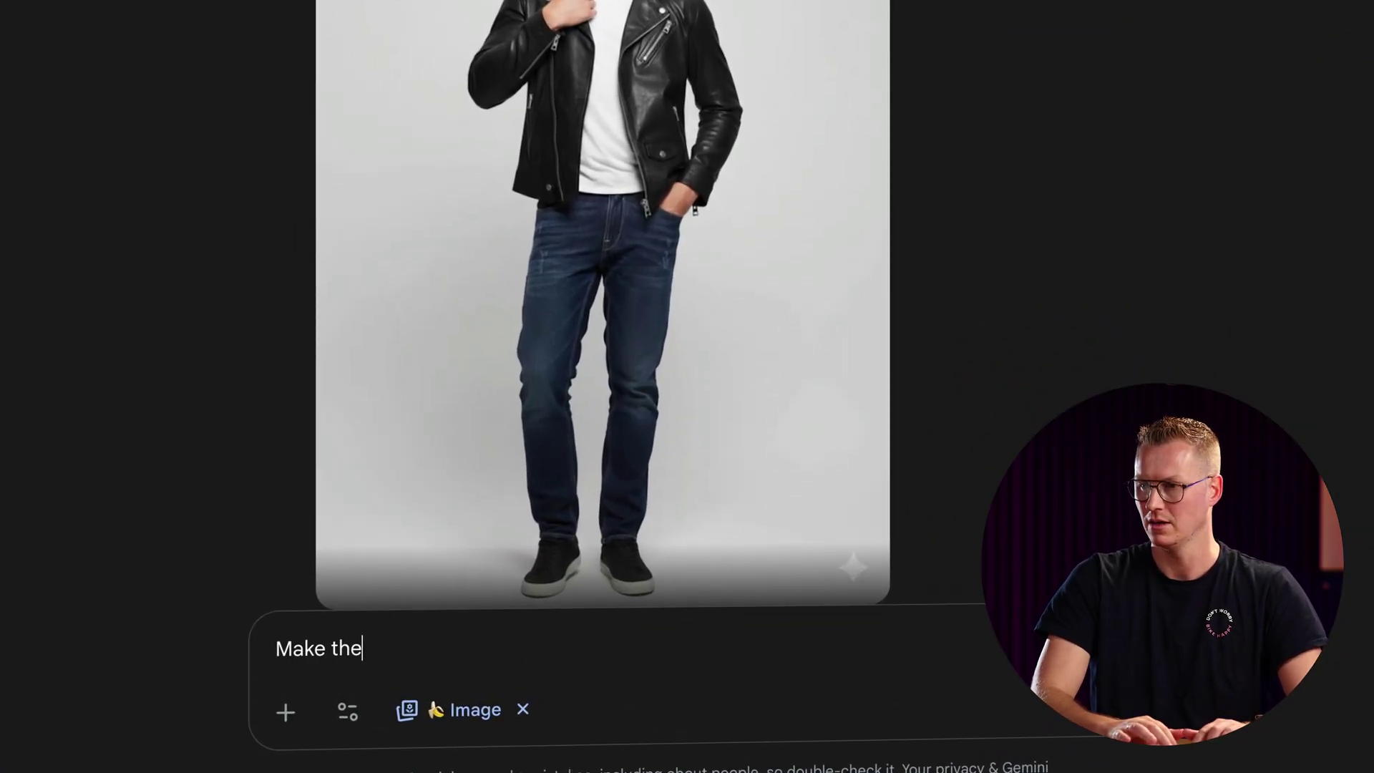
text( person look way str)
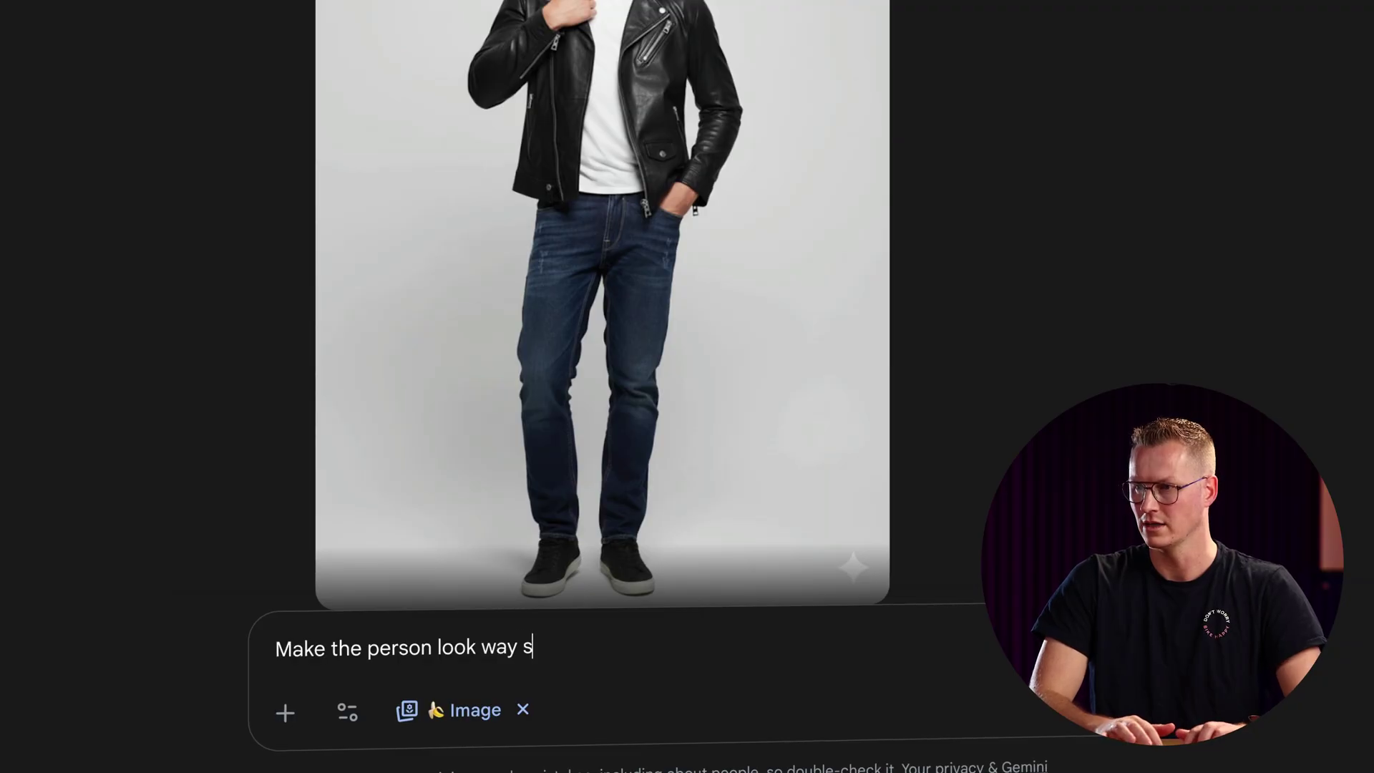
key(BackSpace)
key(BackSpace)
key(BackSpace)
text(more ma)
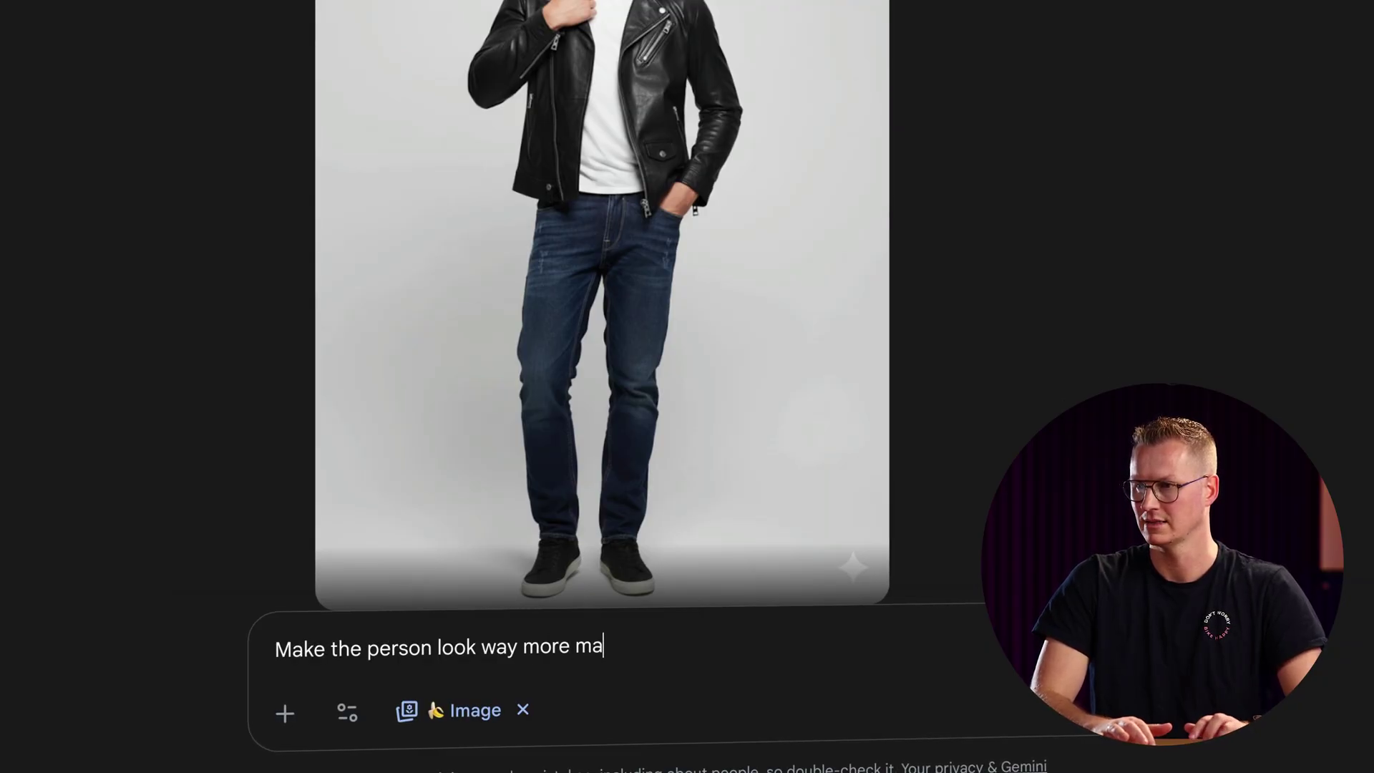
text(sculine)
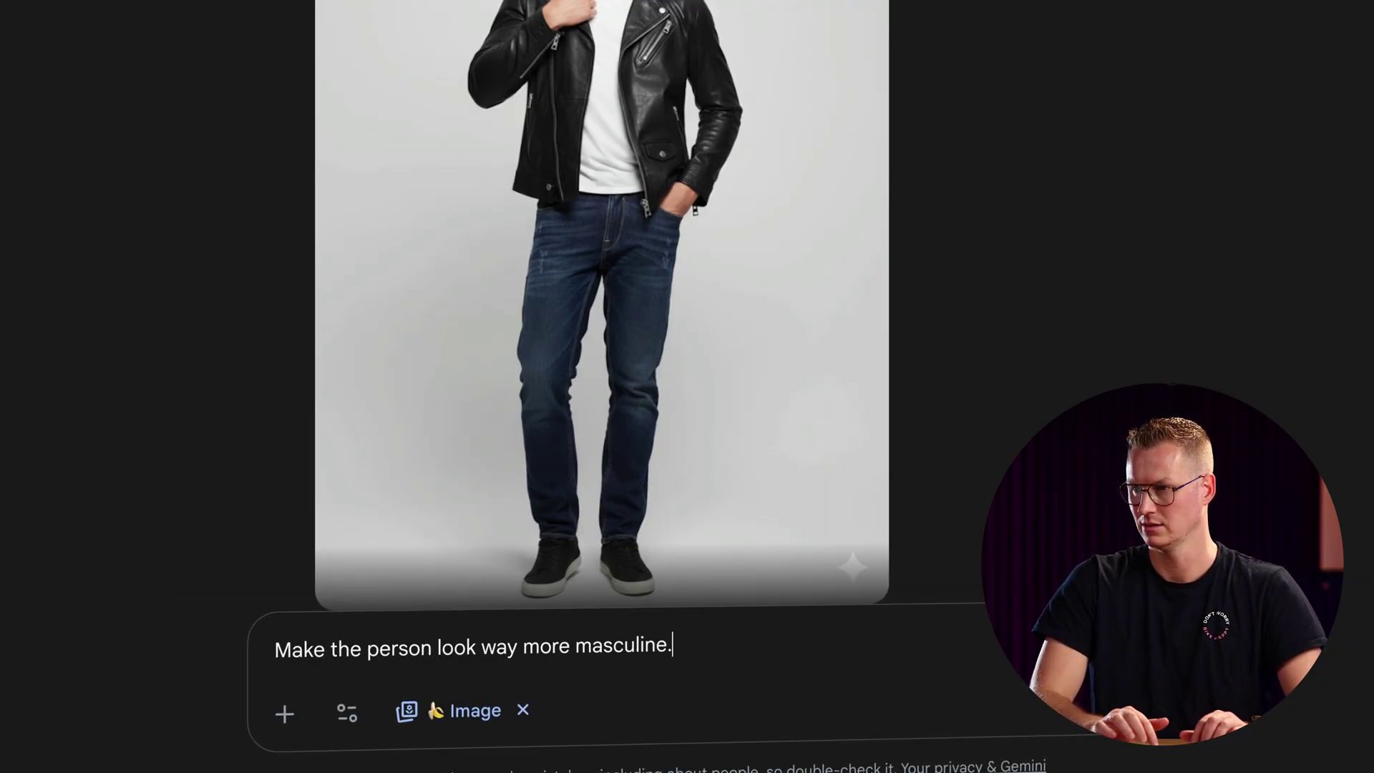
text(.)
key(Return)
scroll(891, 295, down, 3)
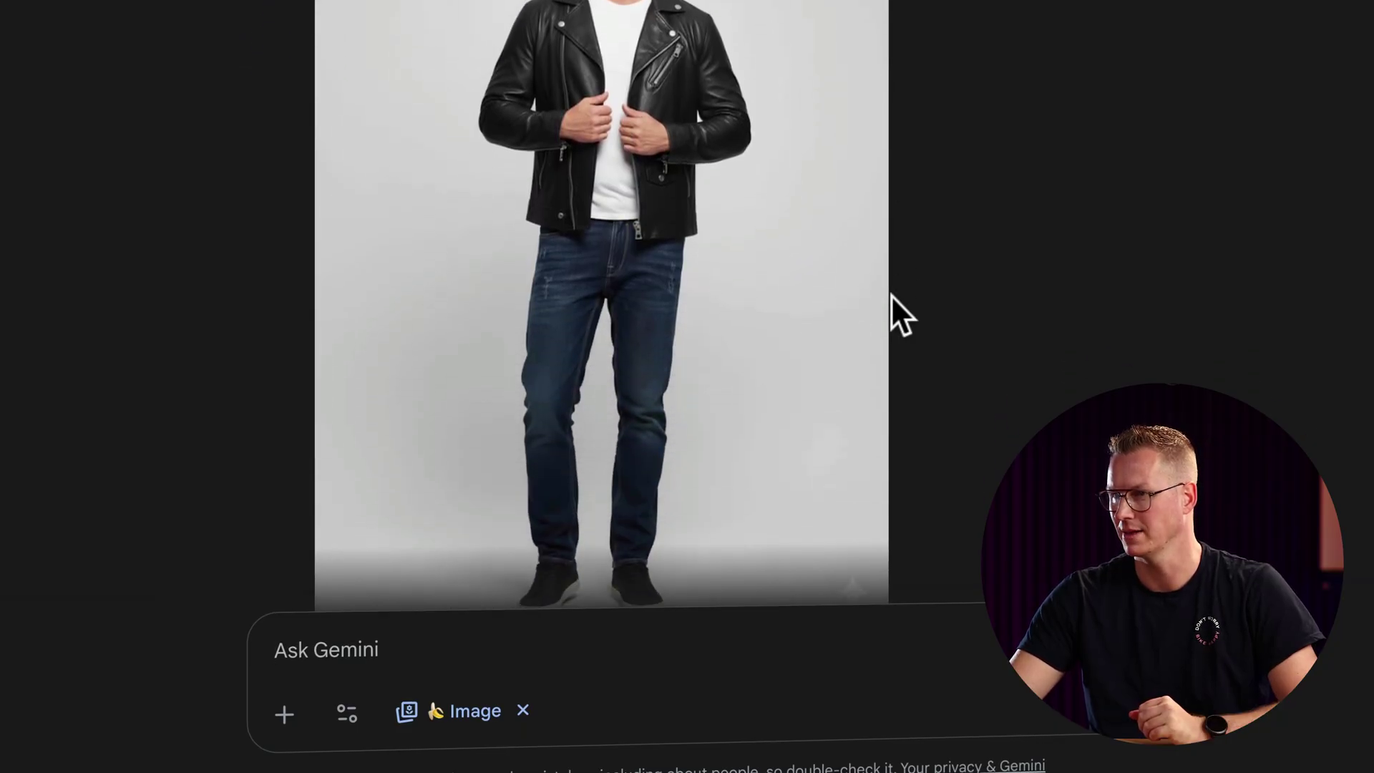
scroll(891, 294, down, 2)
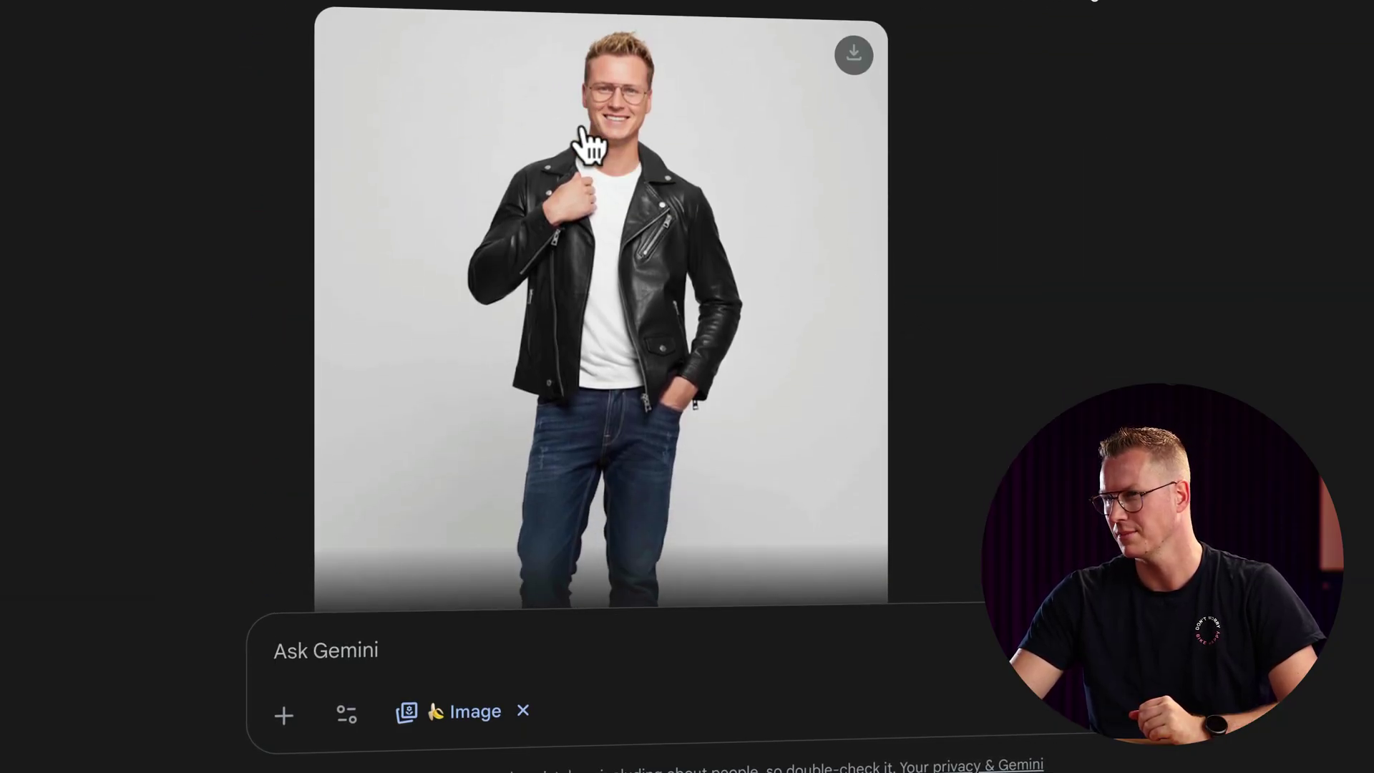
scroll(594, 150, down, 2)
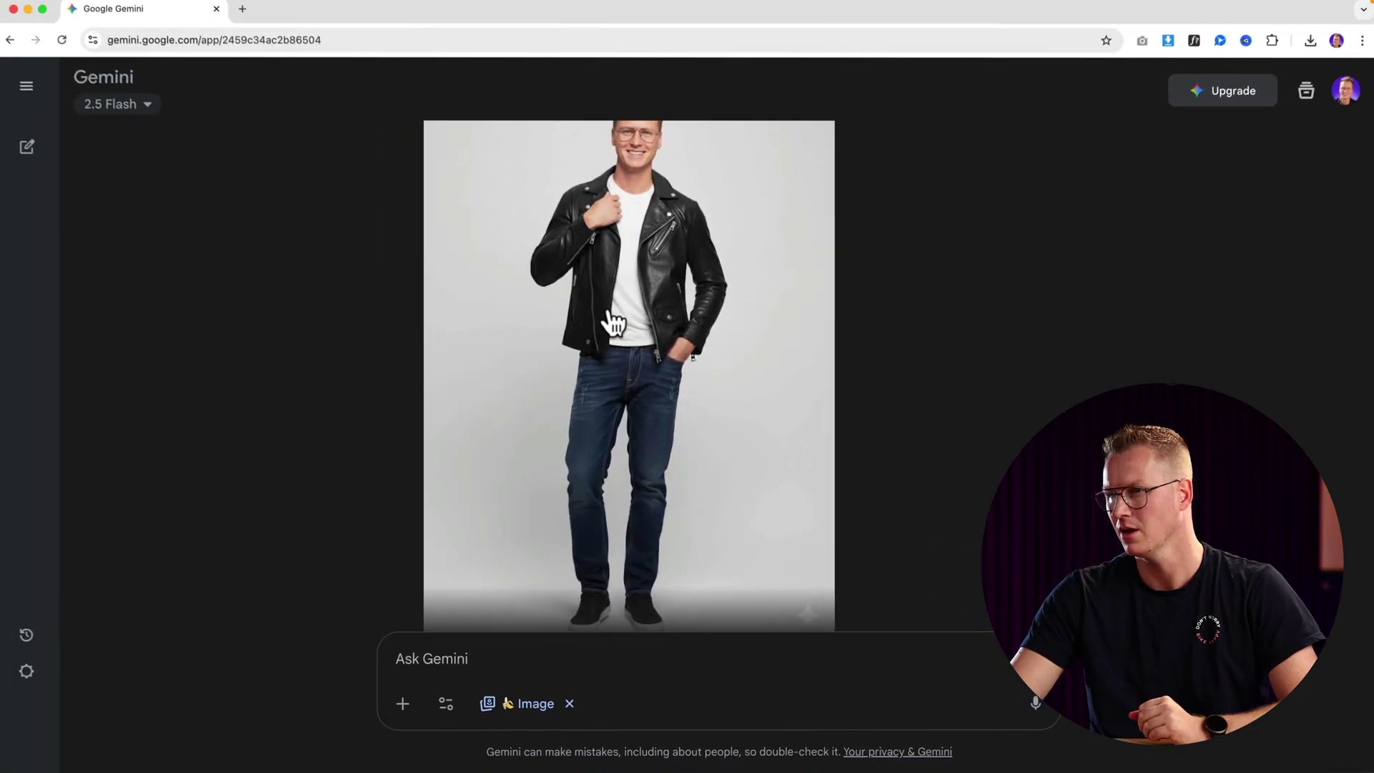
scroll(612, 322, up, 1)
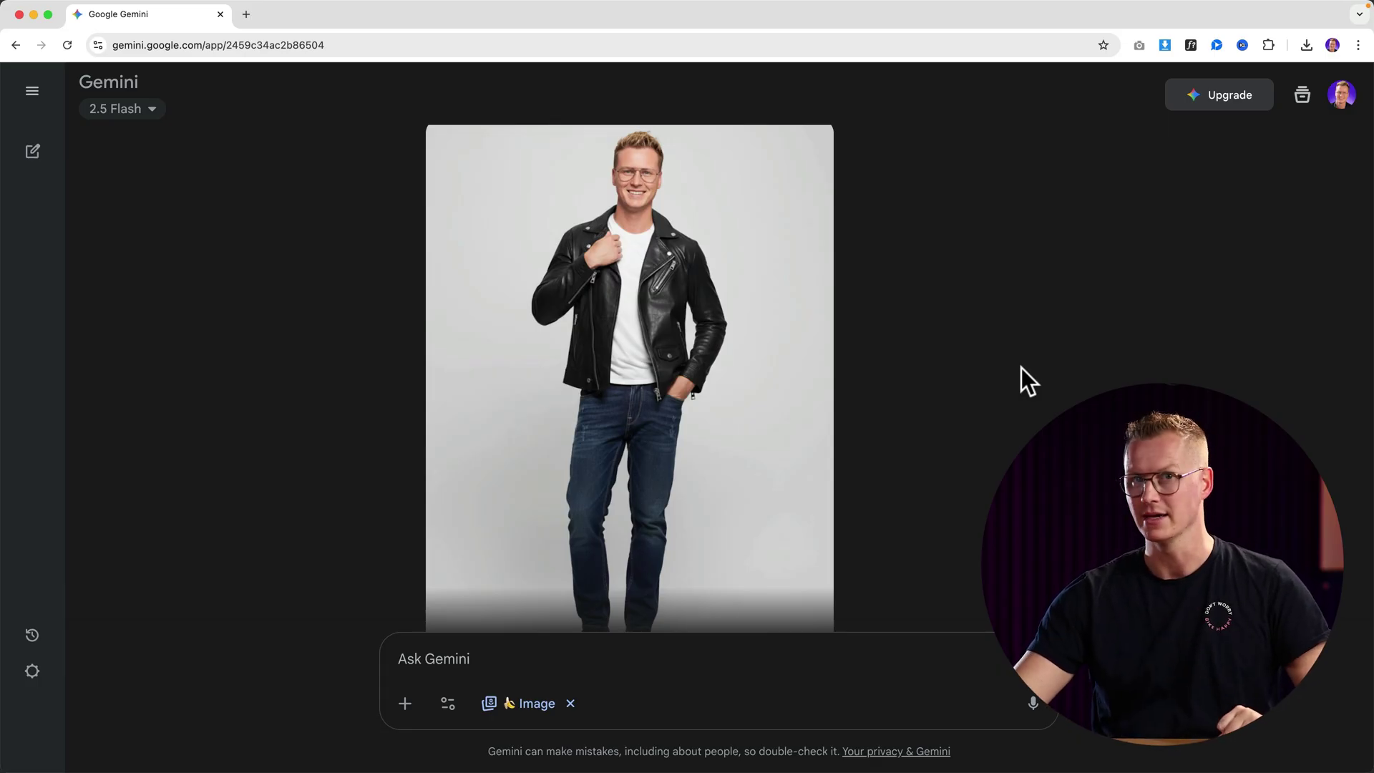
Step: Copy the generated leather-jacket image and paste it into the prompt box
right_click(614, 275)
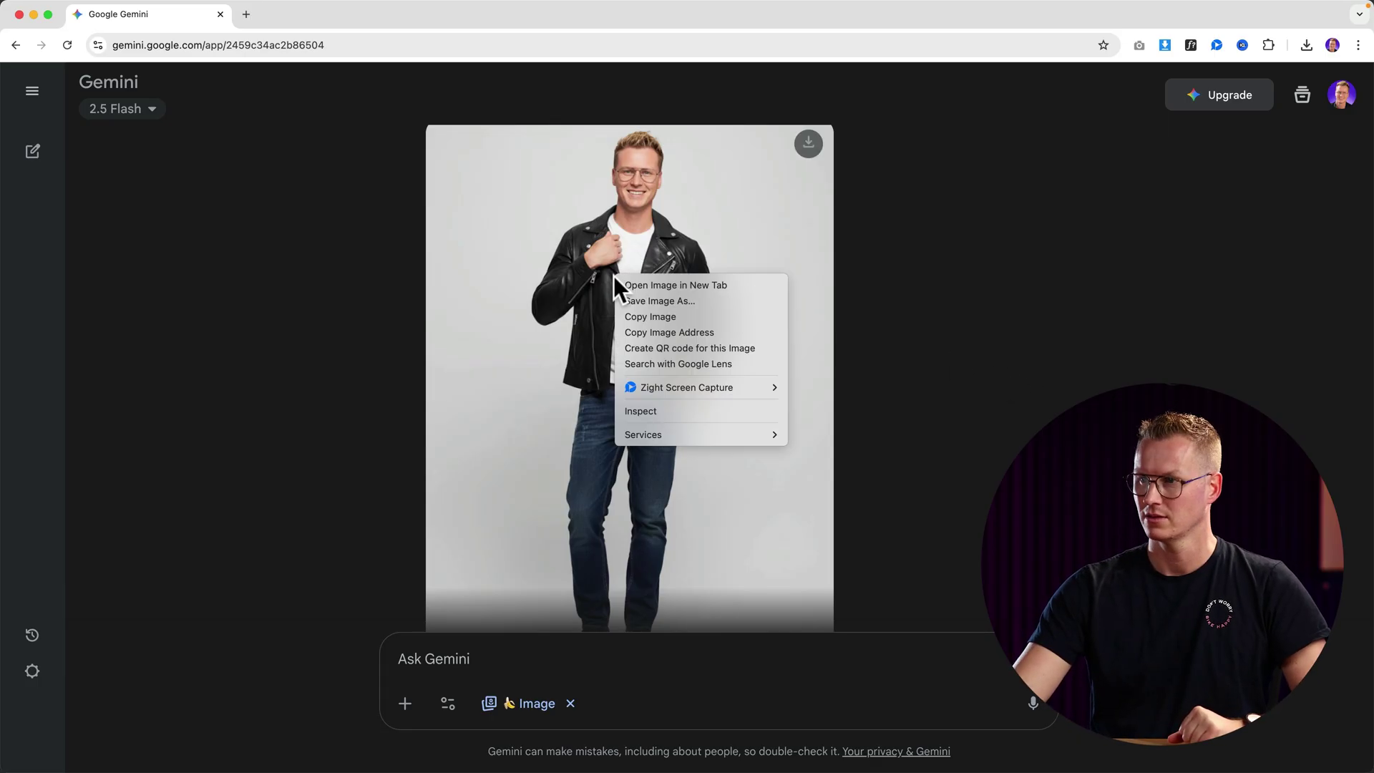
click(653, 317)
right_click(502, 655)
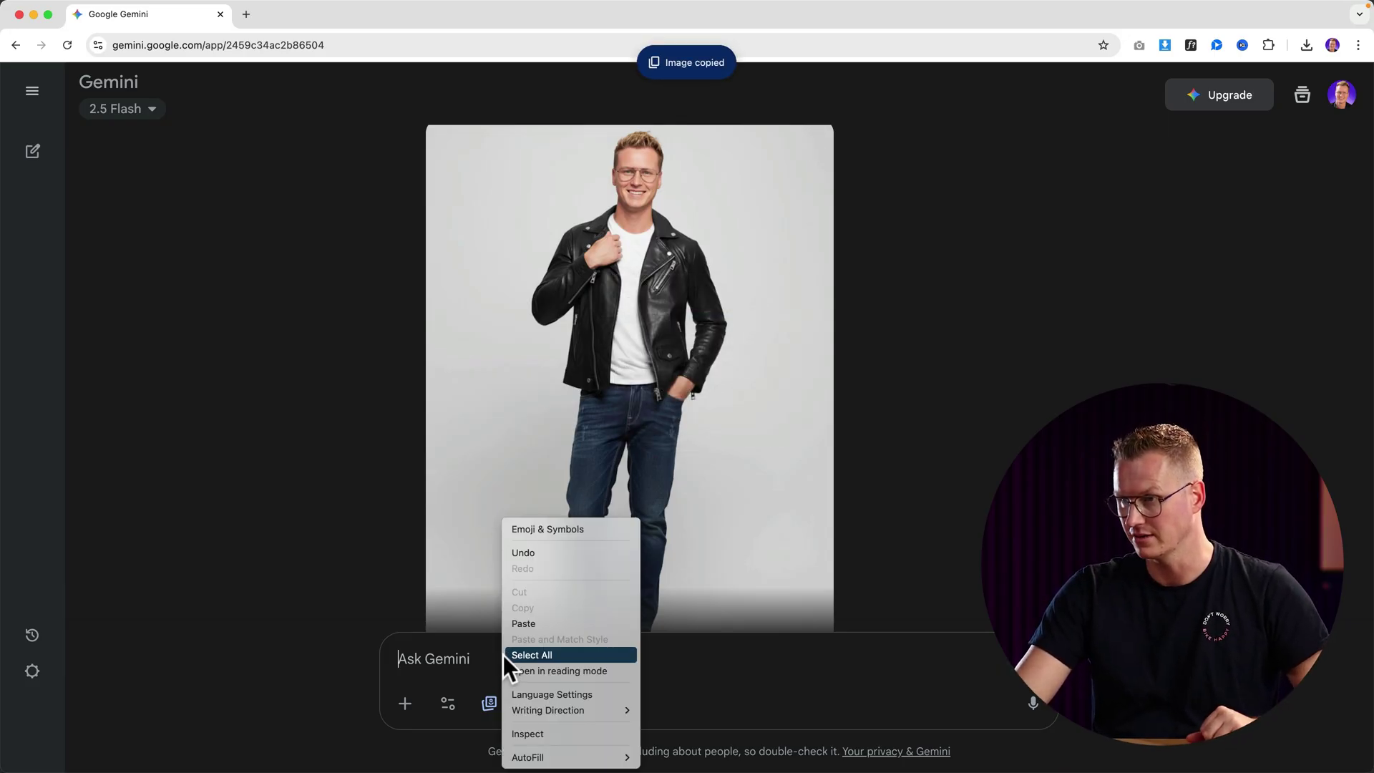
click(518, 624)
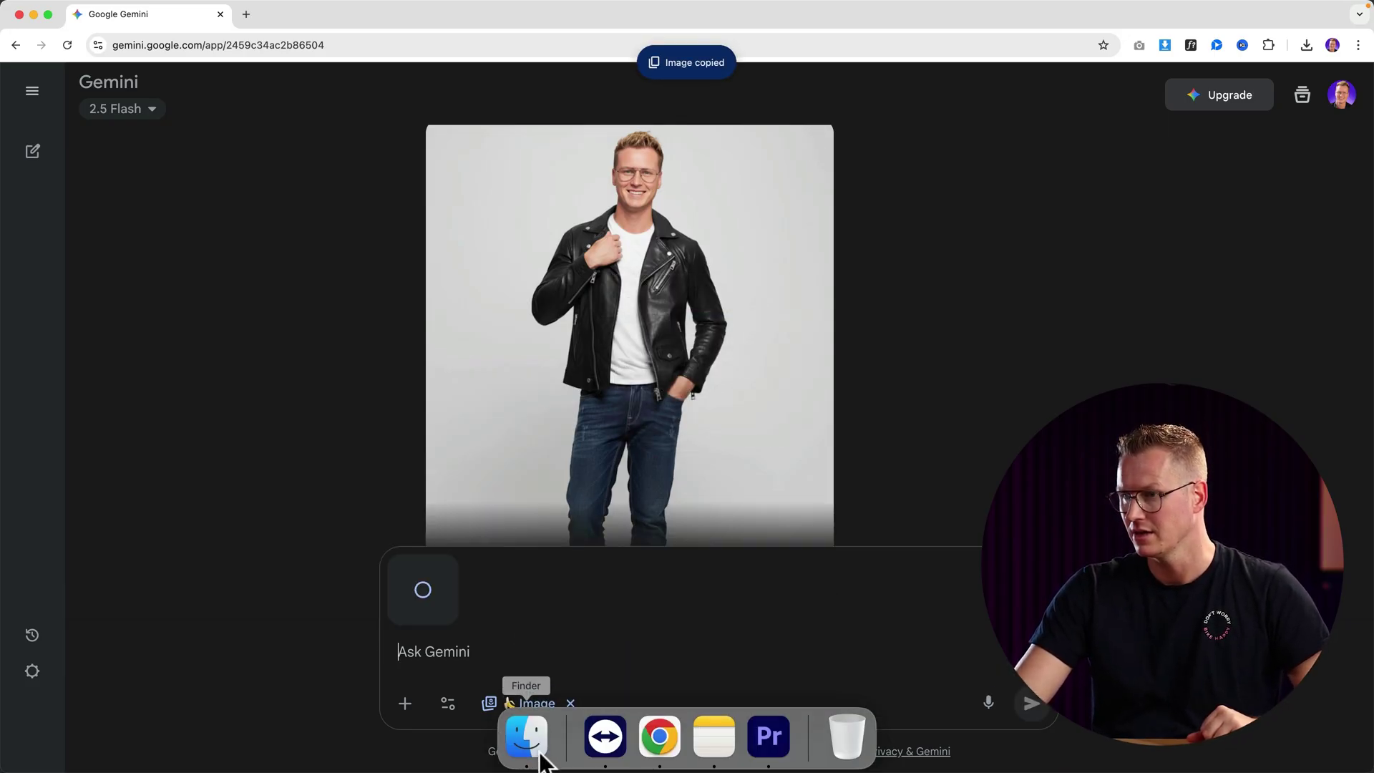
Step: Attach Male-Laughing.jpg from the Desktop to the same prompt
click(527, 736)
click(805, 383)
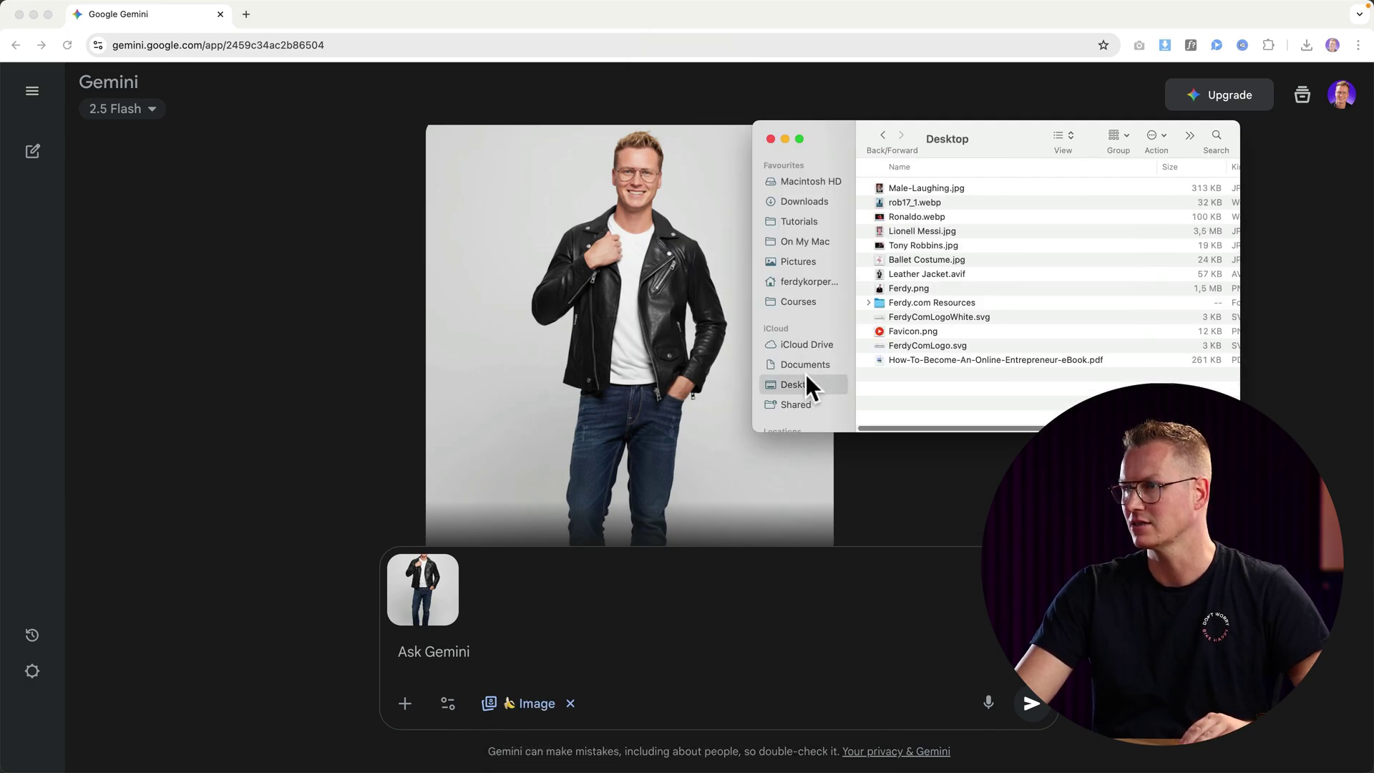
drag(917, 192, 647, 613)
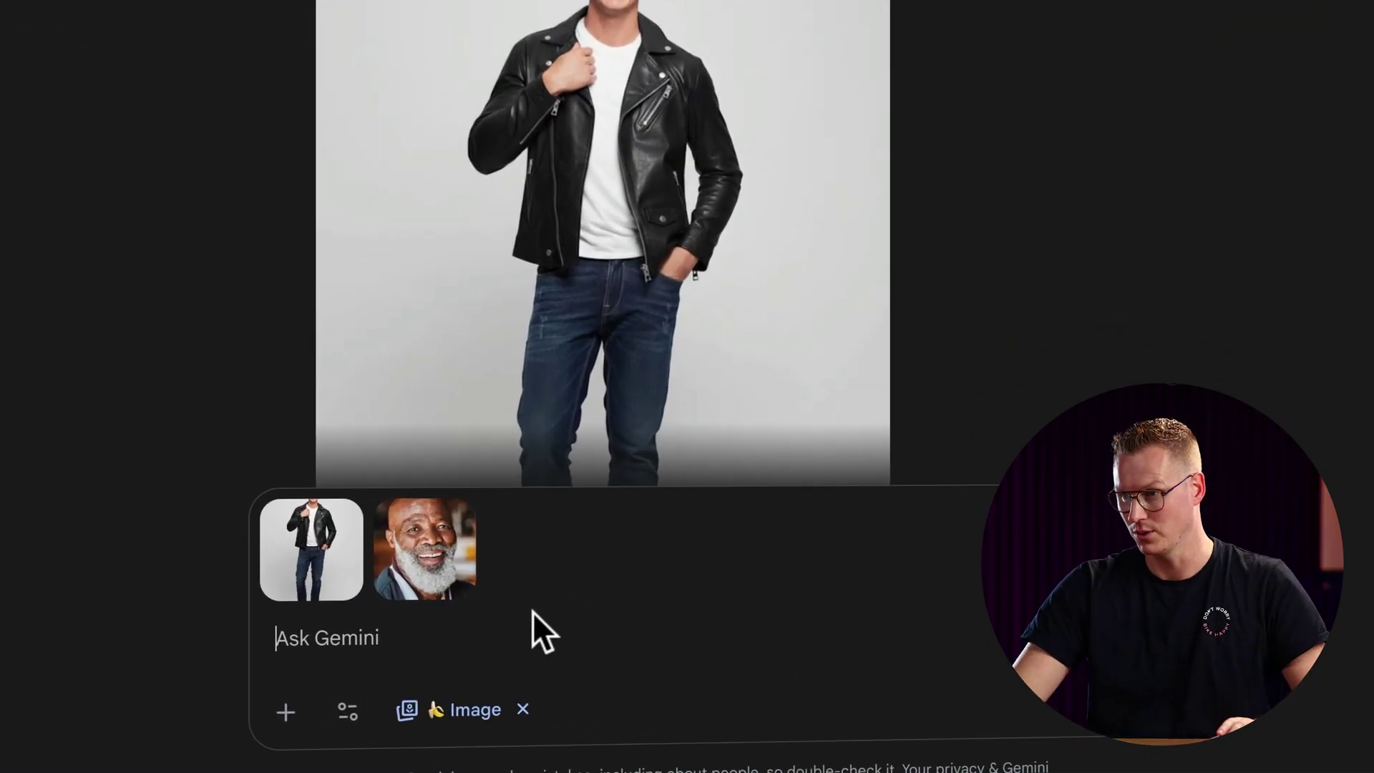
Step: Ask Gemini to put both men in a crowded Times Square, New York, with the second man in a nice suit
text(Put us together in one image, in the city)
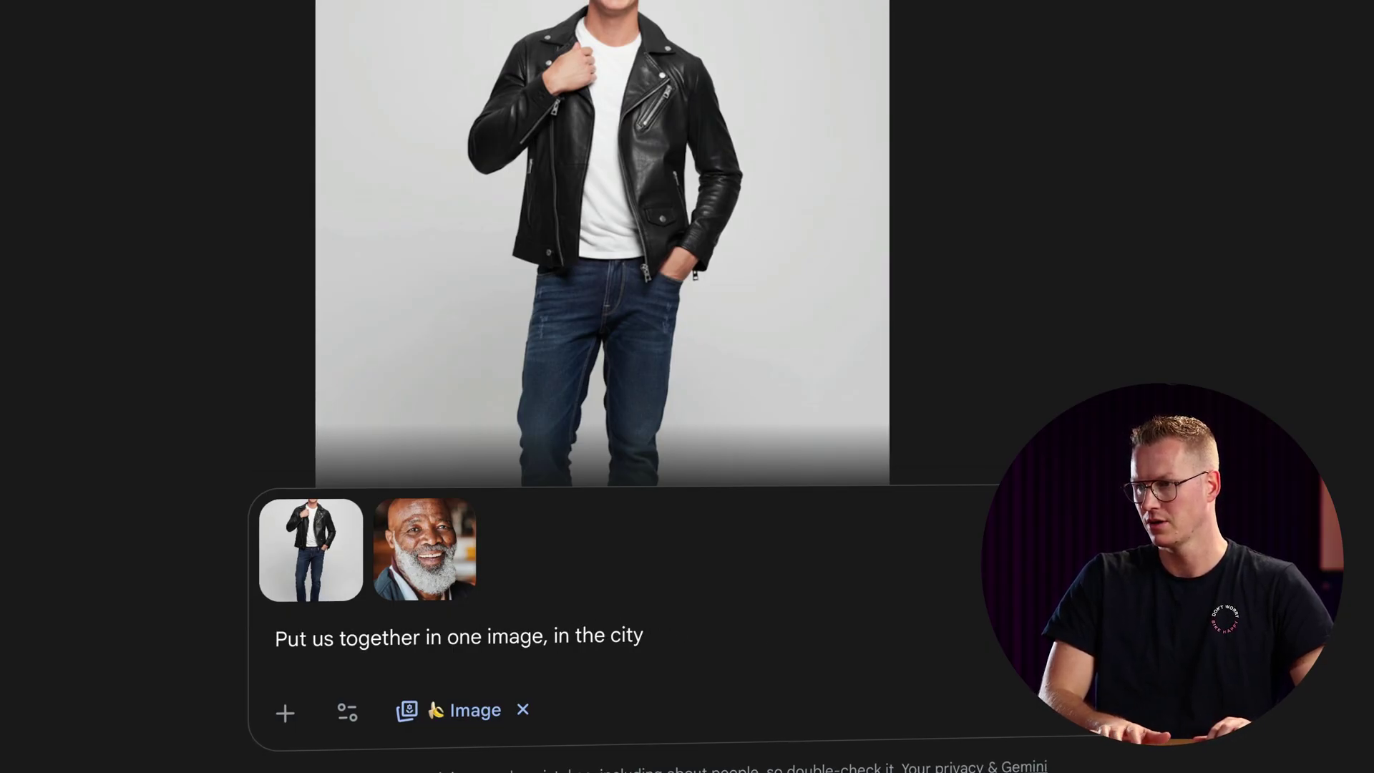
text(New York, on a crowded street,)
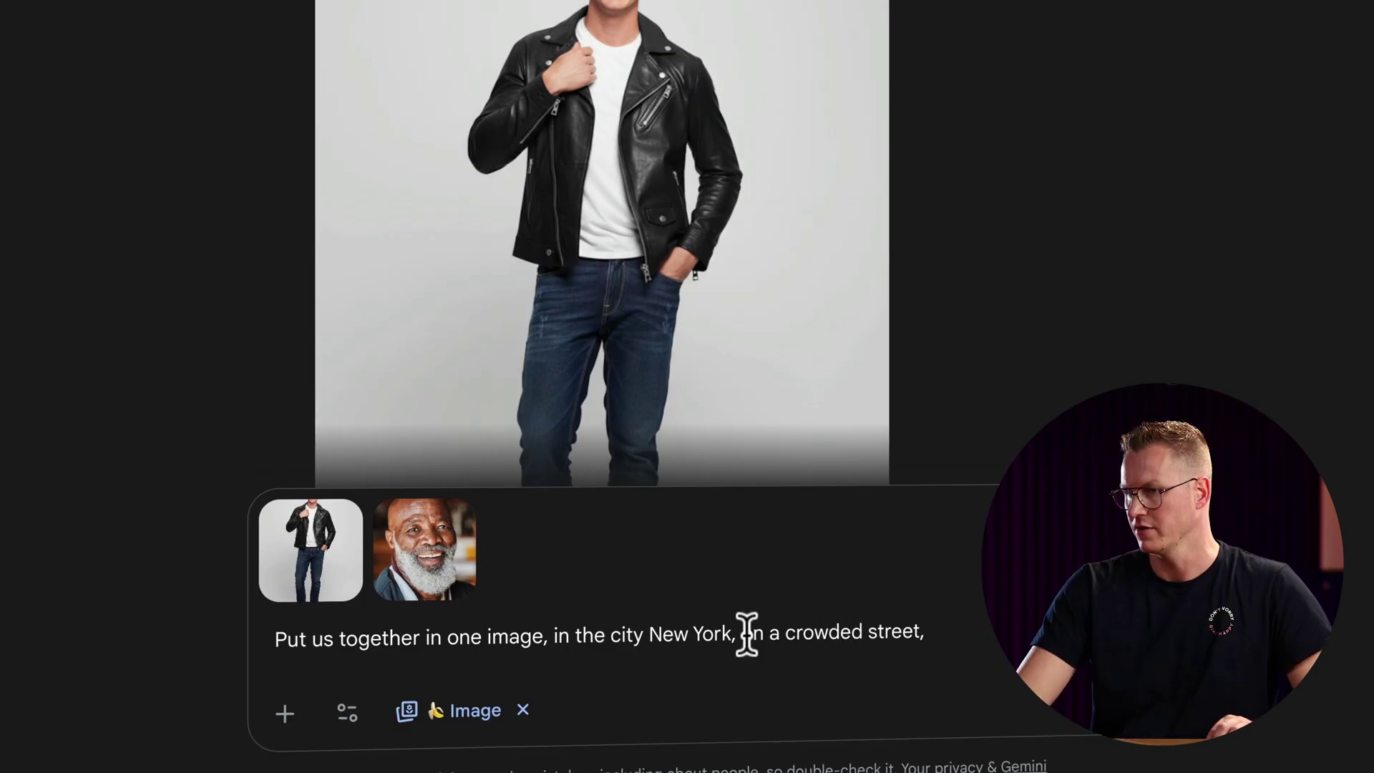
drag(741, 635, 976, 641)
text(on )
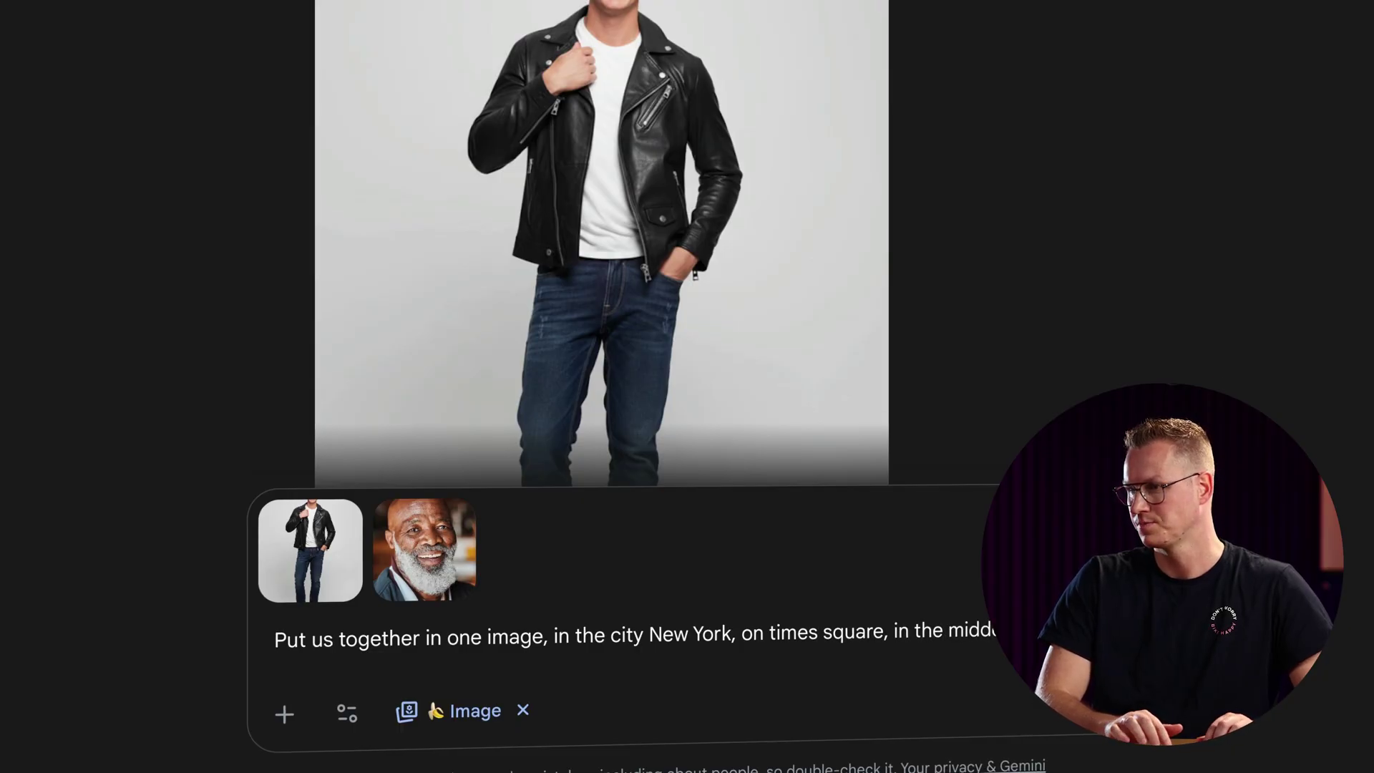
text(Give the man in the second image a nice suit.)
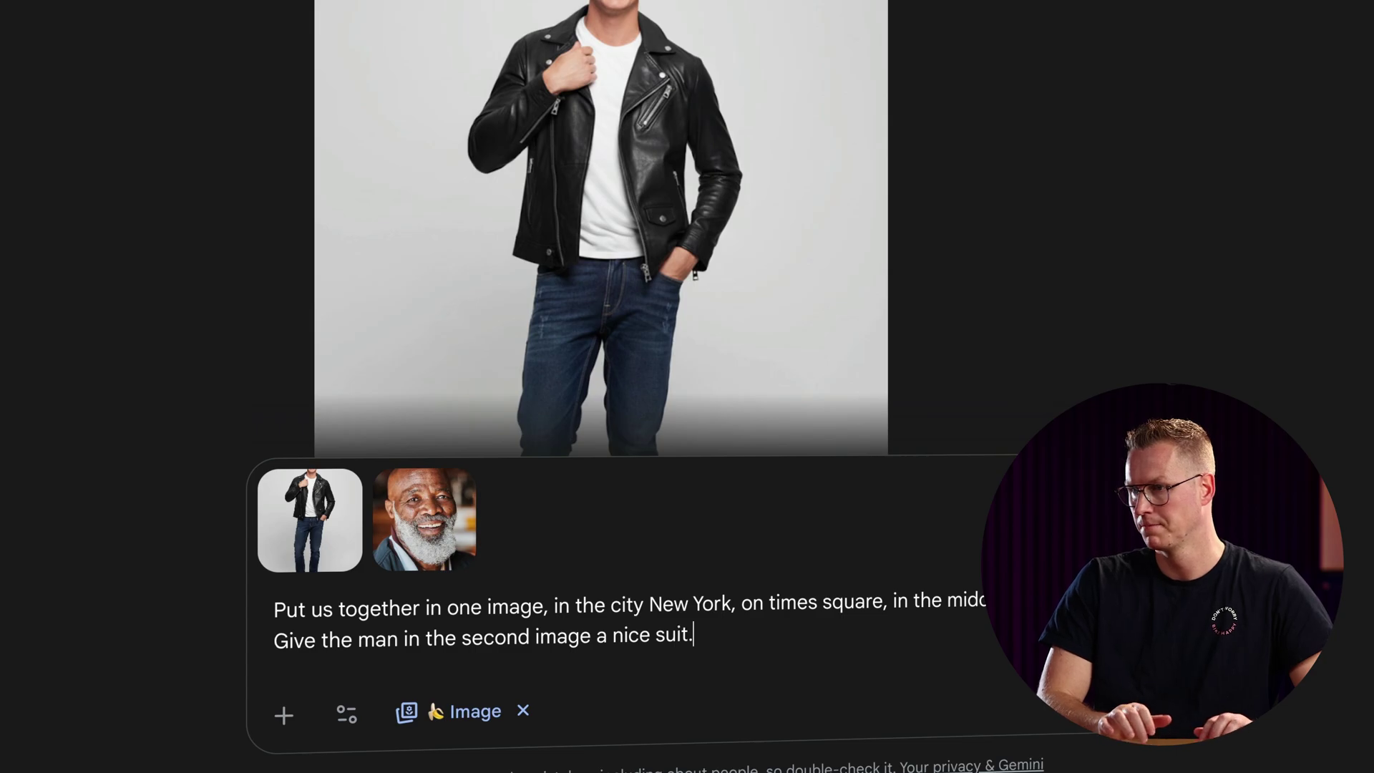
key(Return)
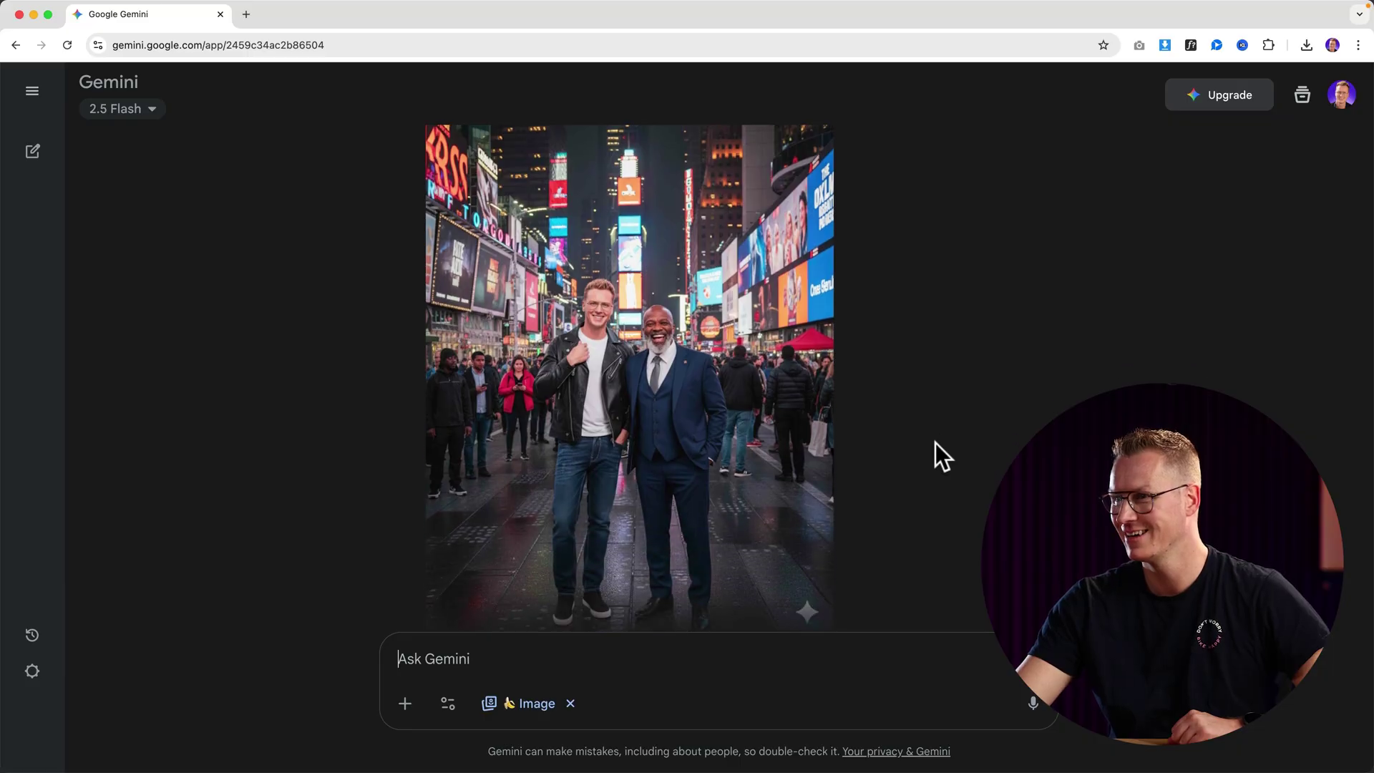
Step: Download the Times Square image, then request 'Recreate the image when the sun just sets.'
click(694, 385)
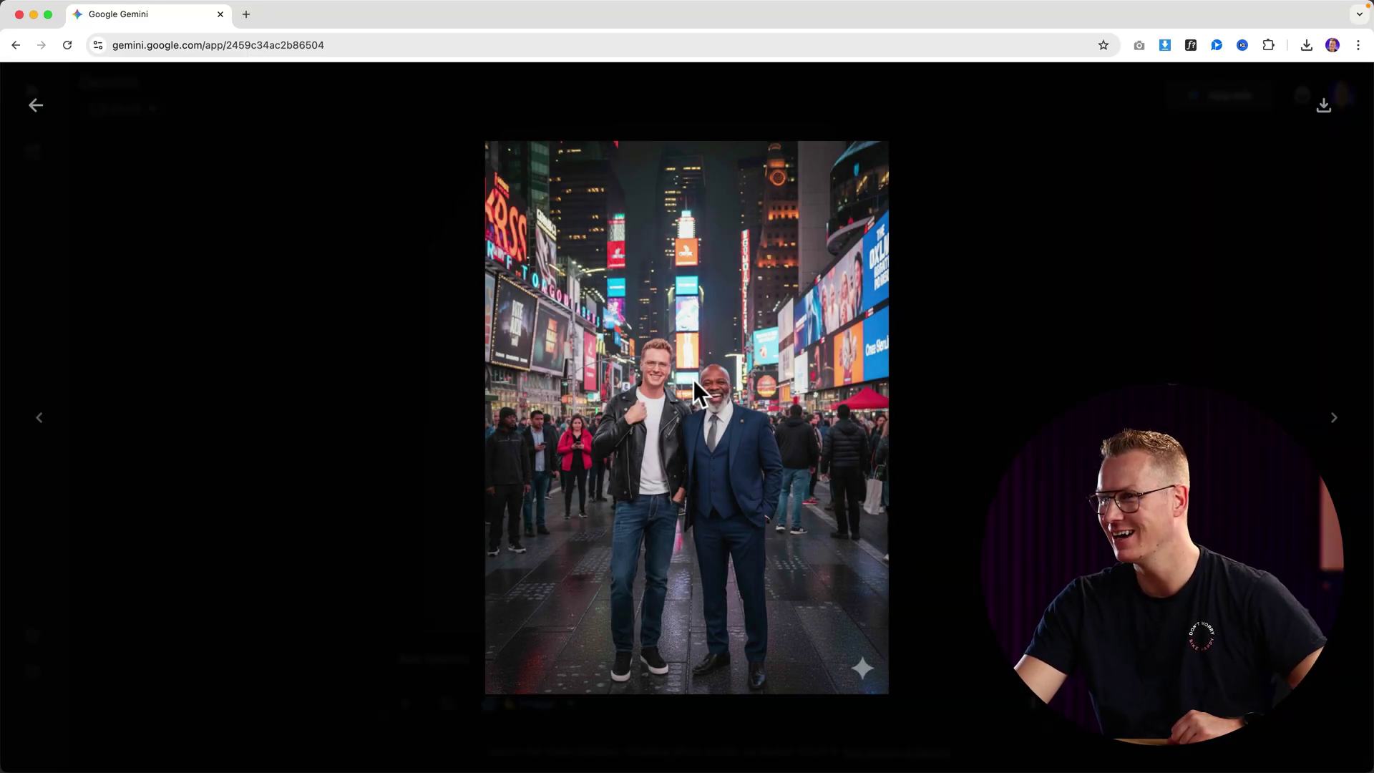
click(991, 300)
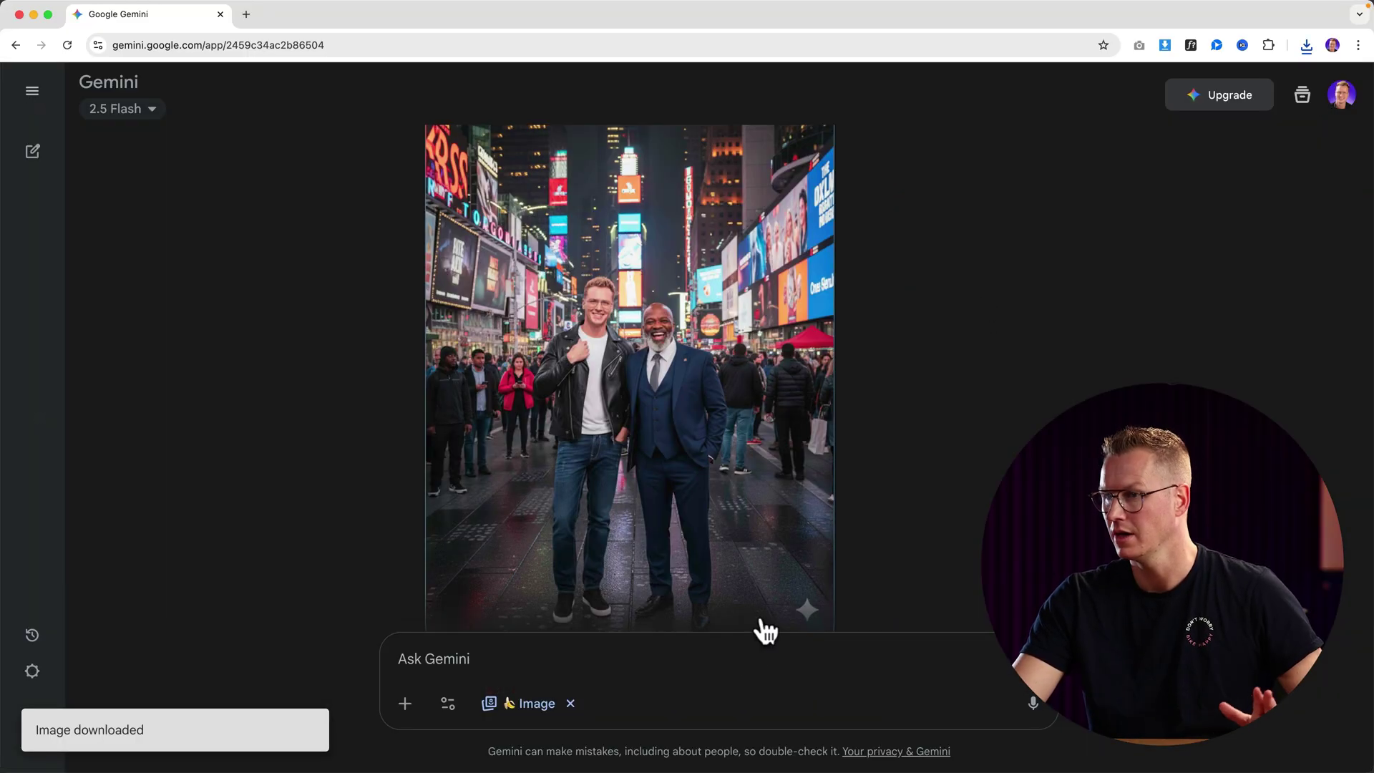
text(Recreate the image )
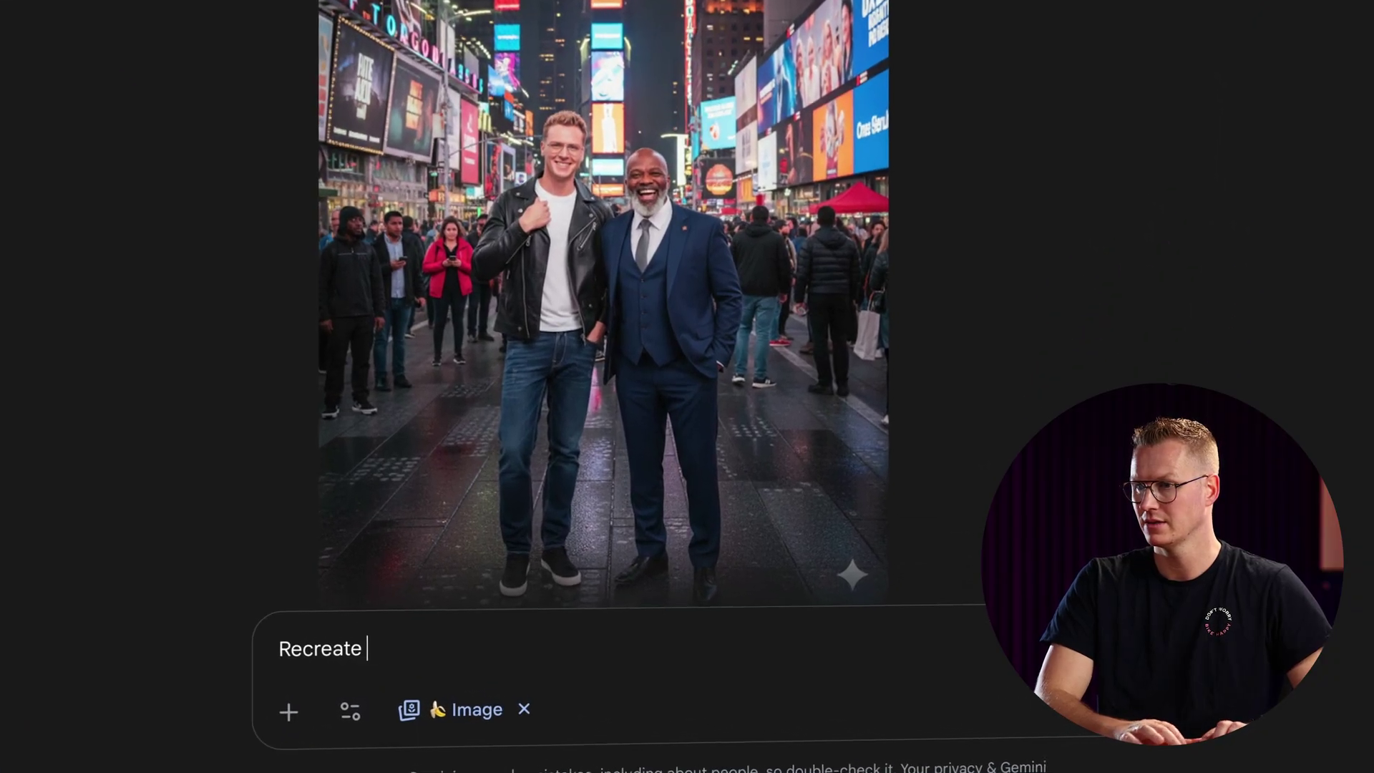
text(when the sa)
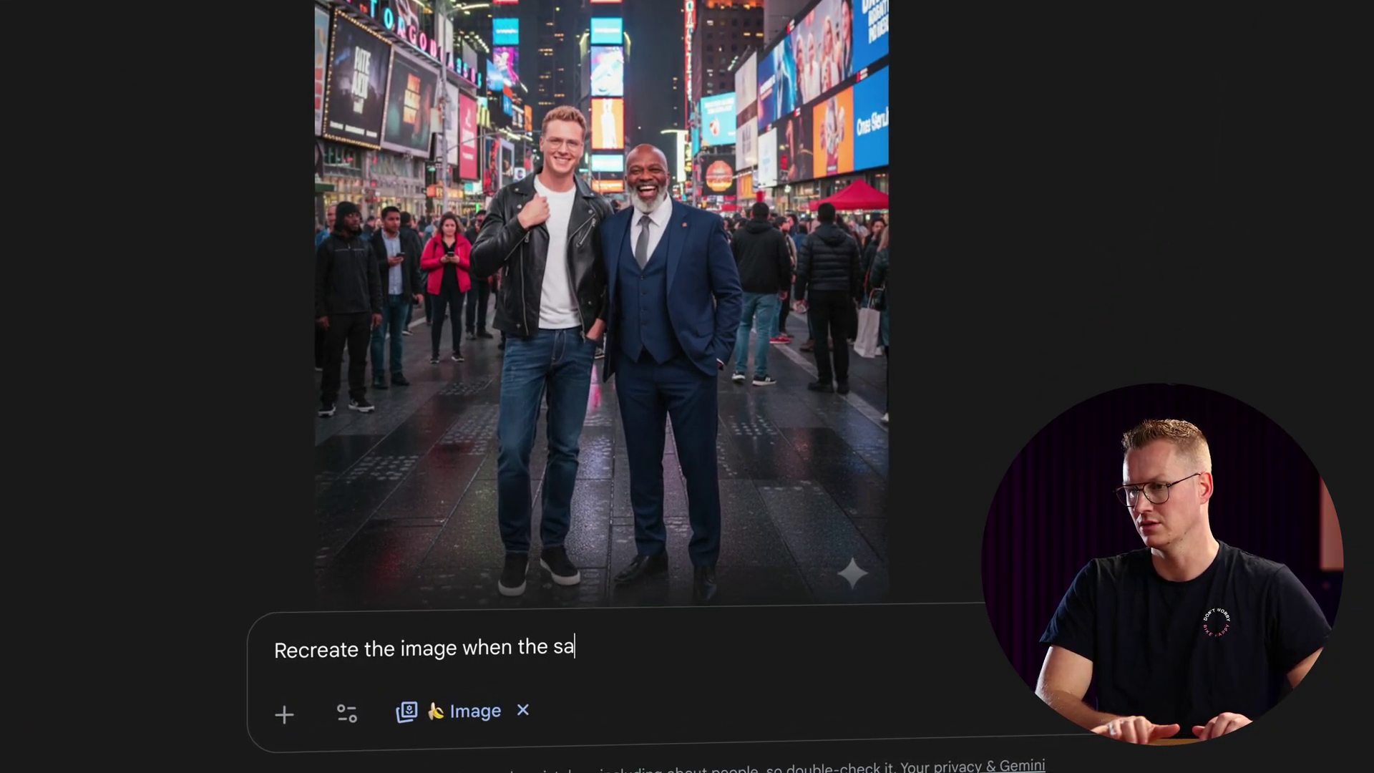
key(BackSpace)
text(un just sets)
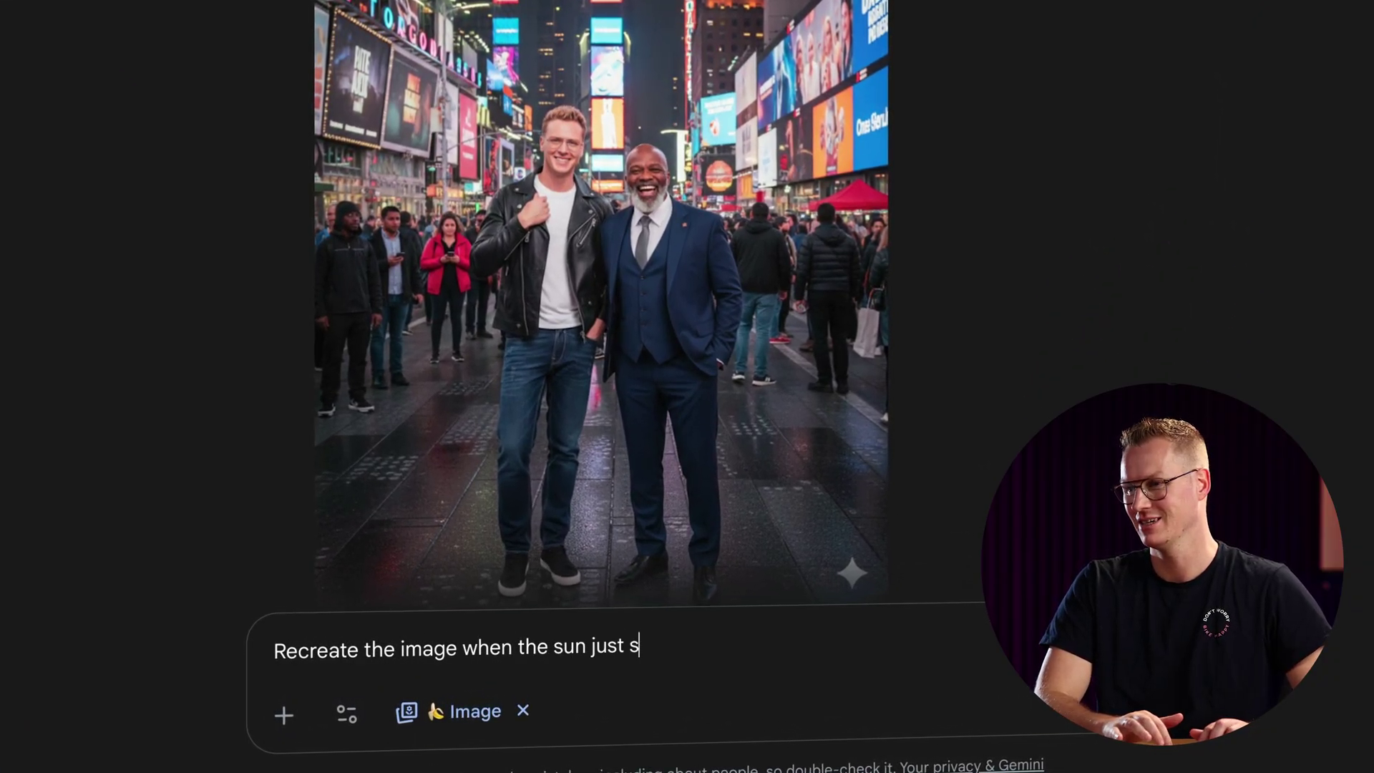
key(Return)
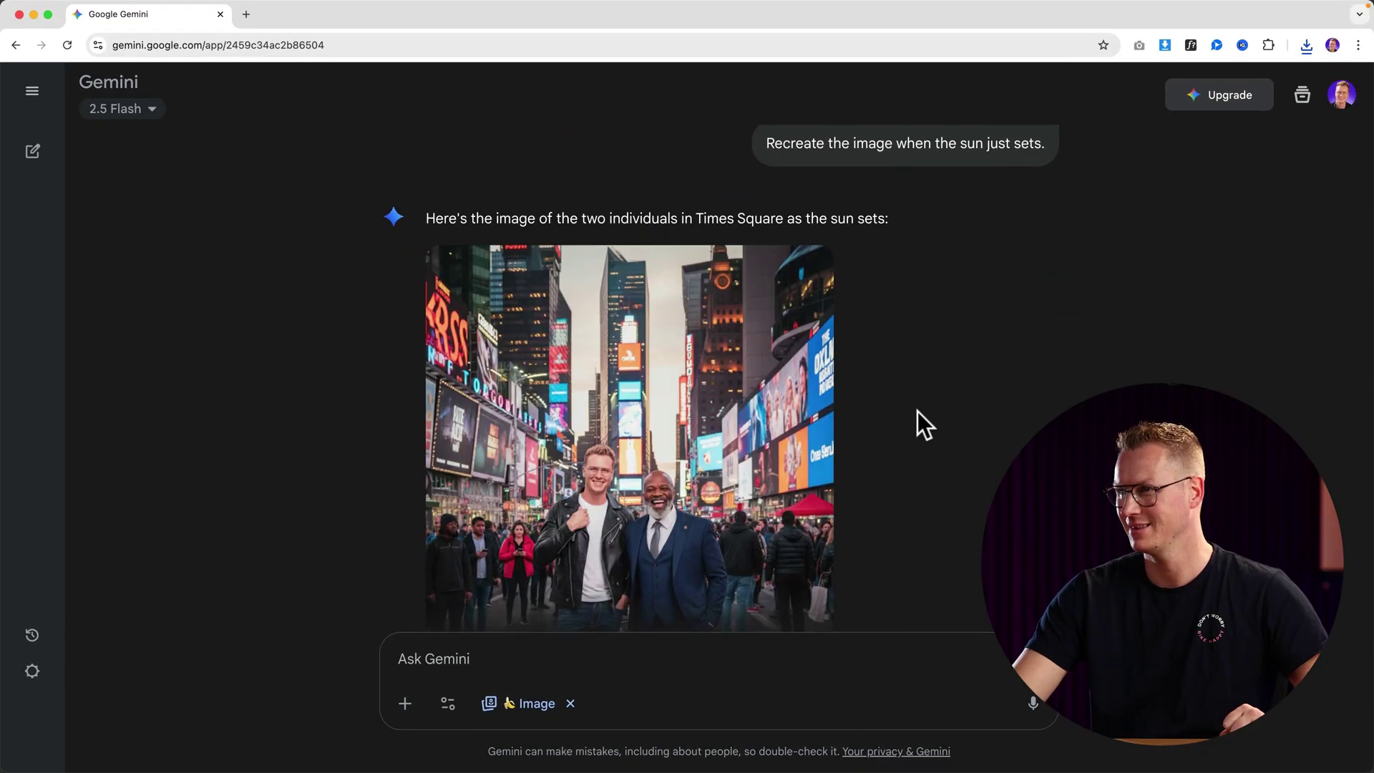
Step: Scroll through the chat to review the sunset version of Times Square
scroll(918, 410, up, 5)
scroll(917, 410, down, 5)
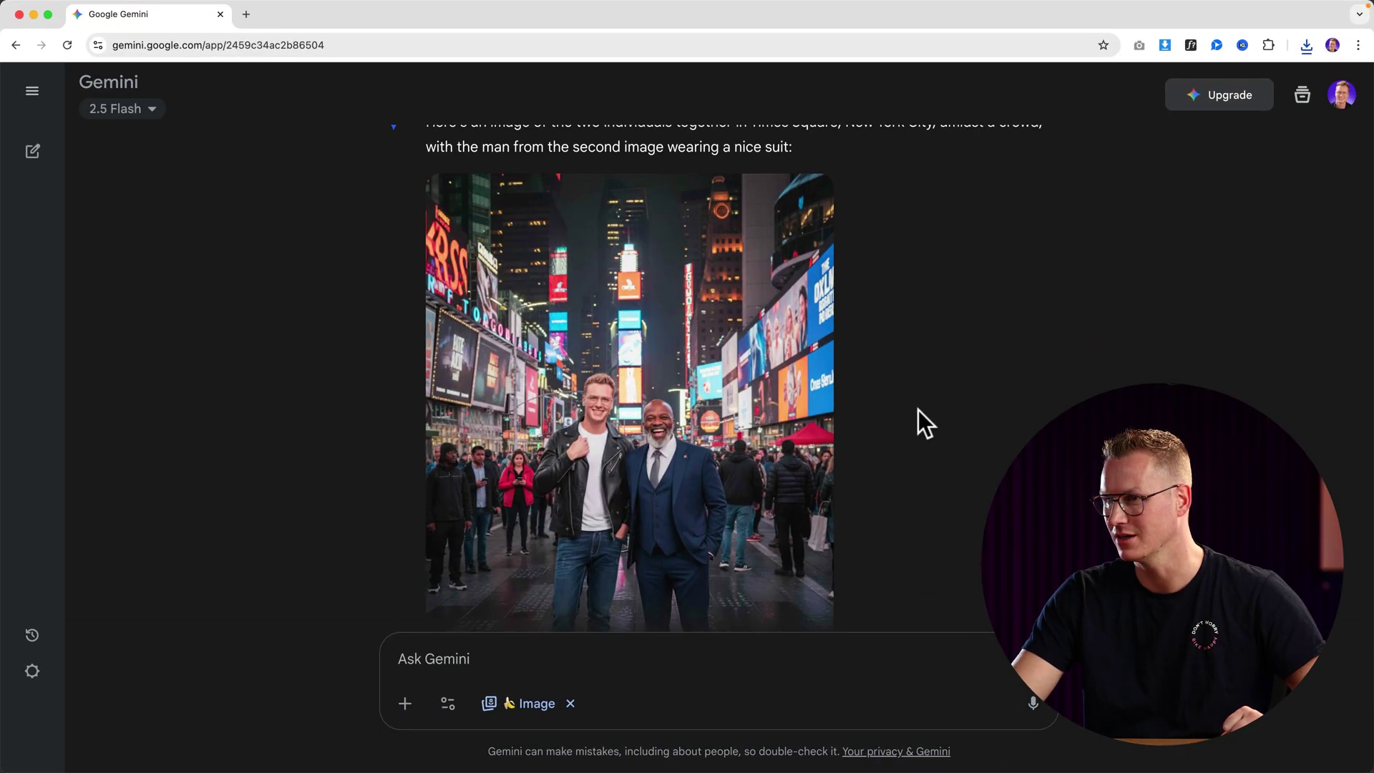
scroll(893, 405, up, 5)
scroll(891, 405, down, 3)
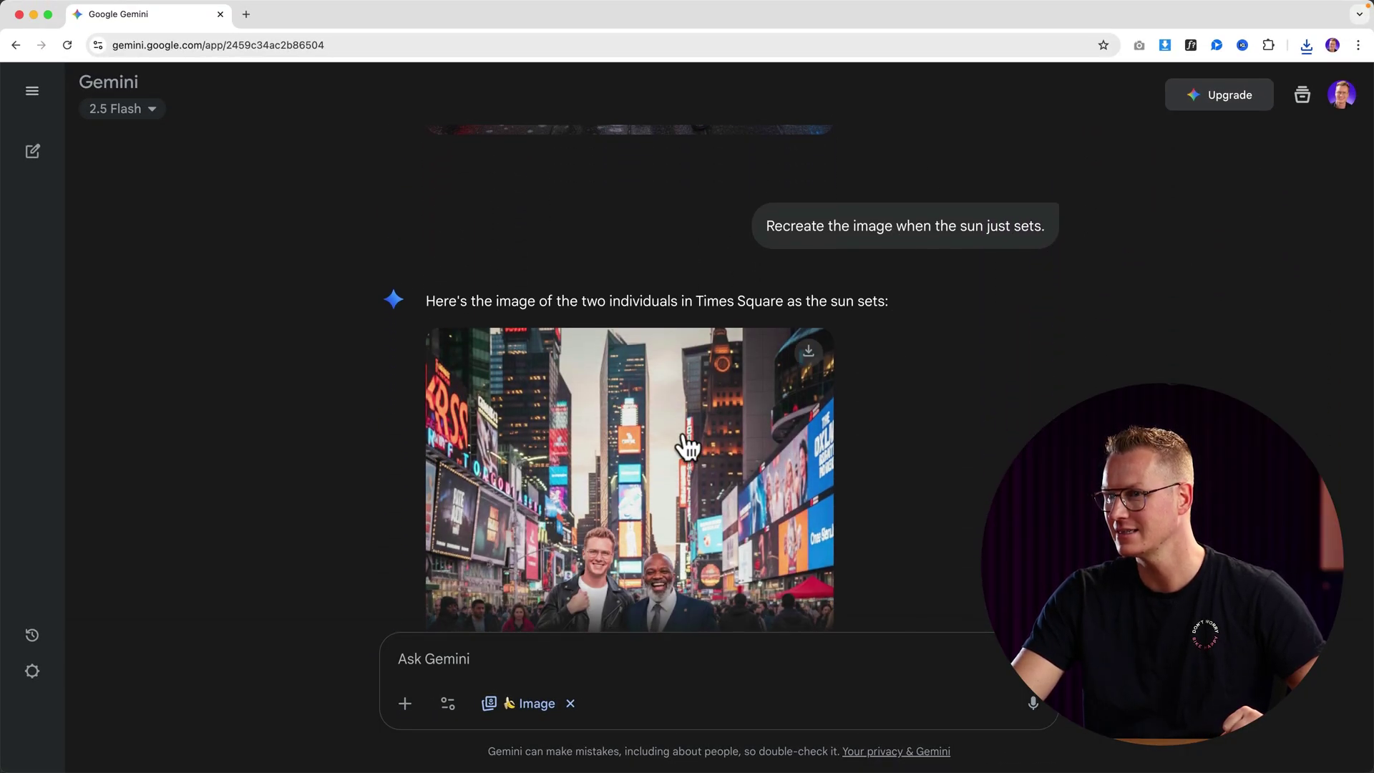
scroll(687, 448, down, 3)
scroll(687, 448, down, 3)
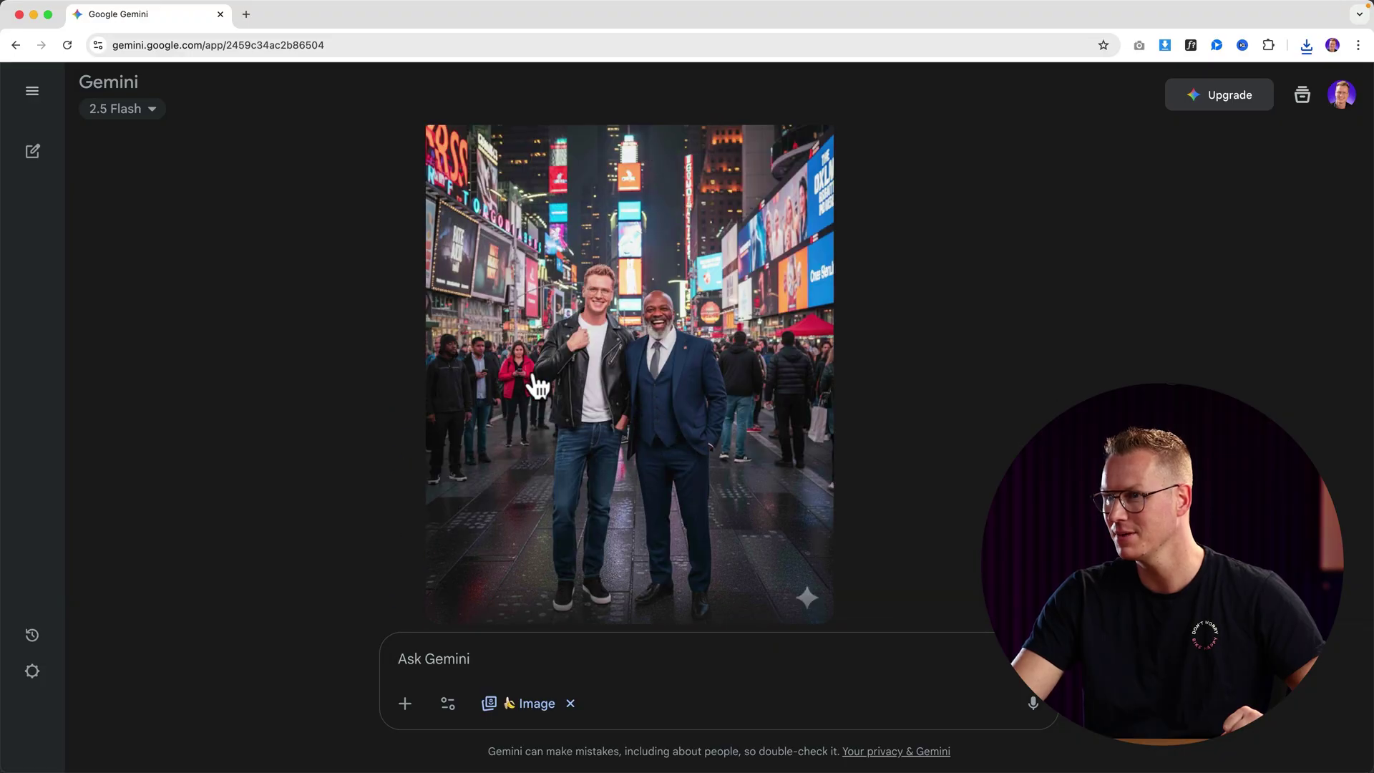
scroll(669, 390, up, 3)
scroll(675, 368, down, 3)
scroll(711, 316, up, 10)
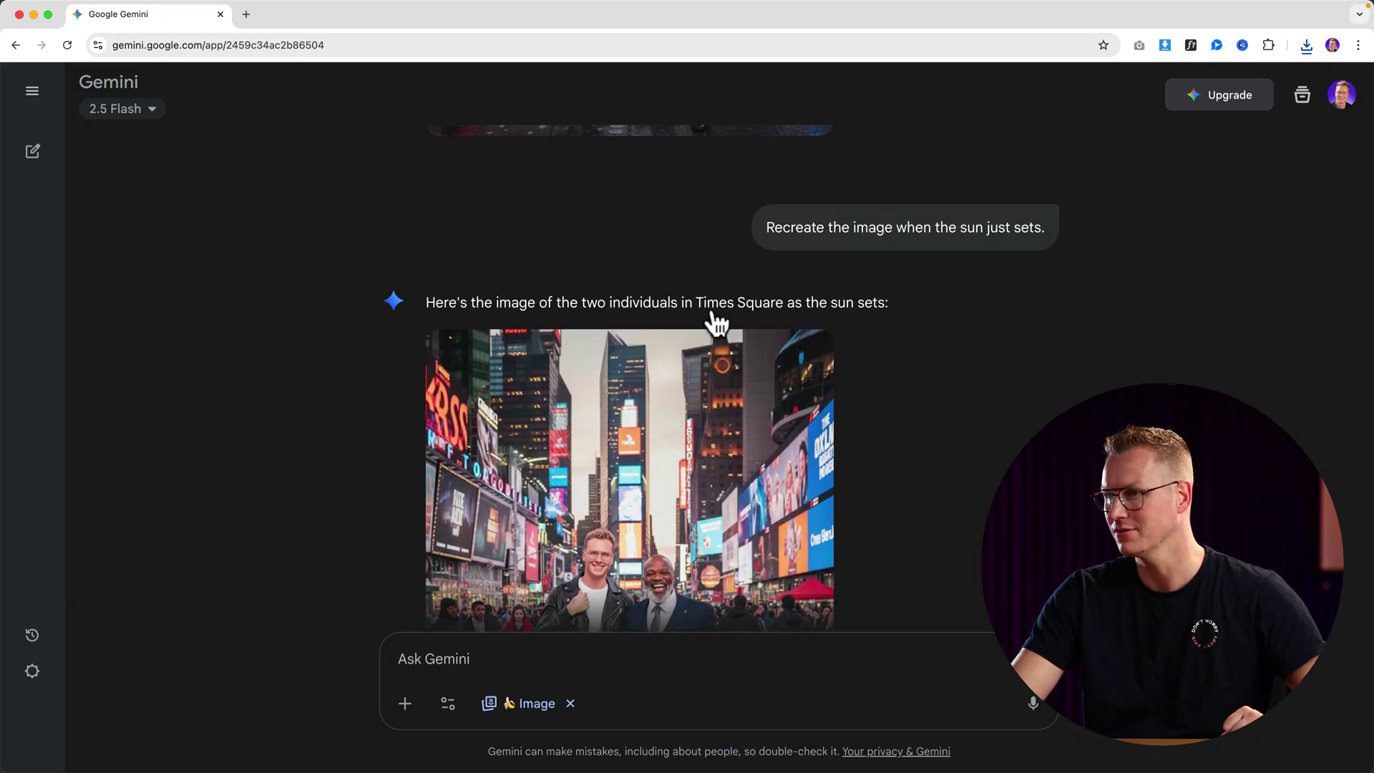
scroll(715, 323, down, 4)
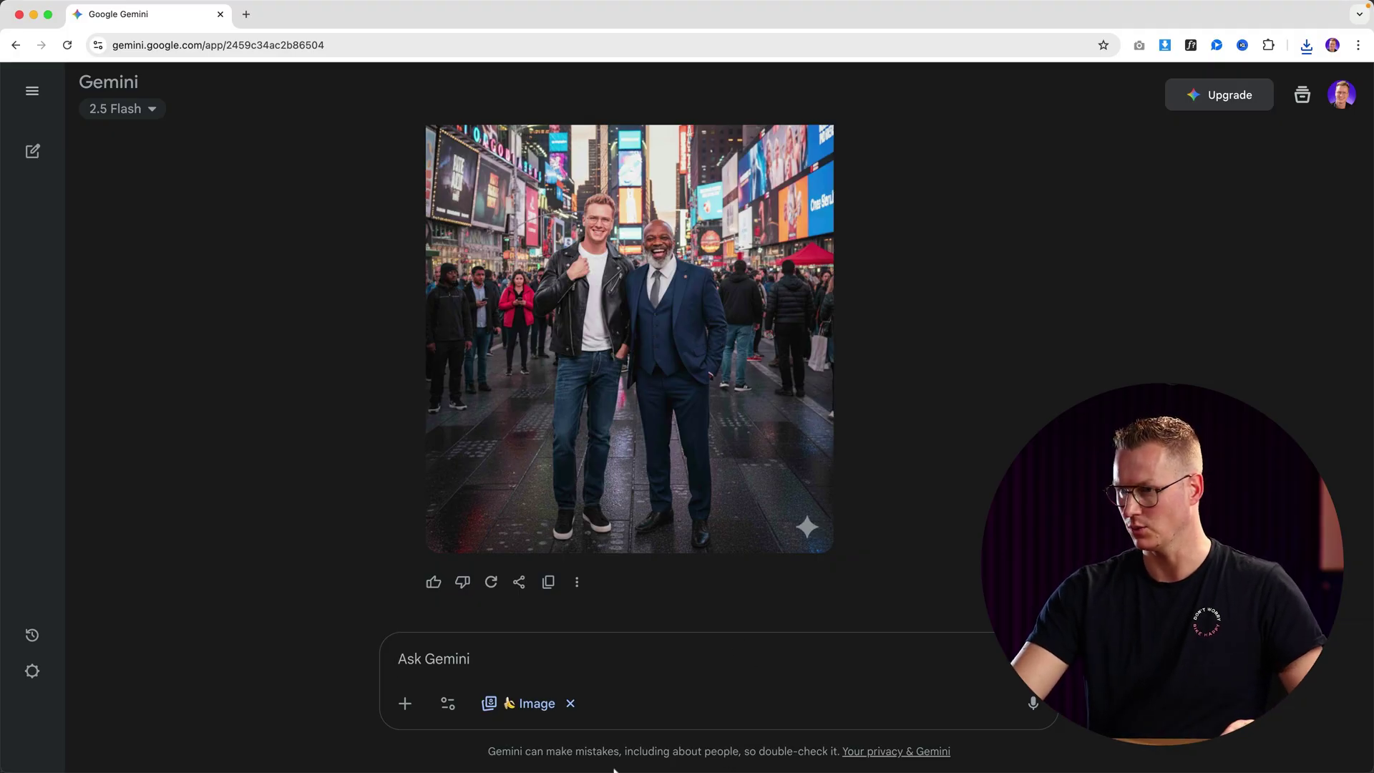
Step: Attach the smiling woman's photo and Logo.png to the prompt
click(514, 752)
drag(843, 260, 491, 677)
mouse_move(573, 737)
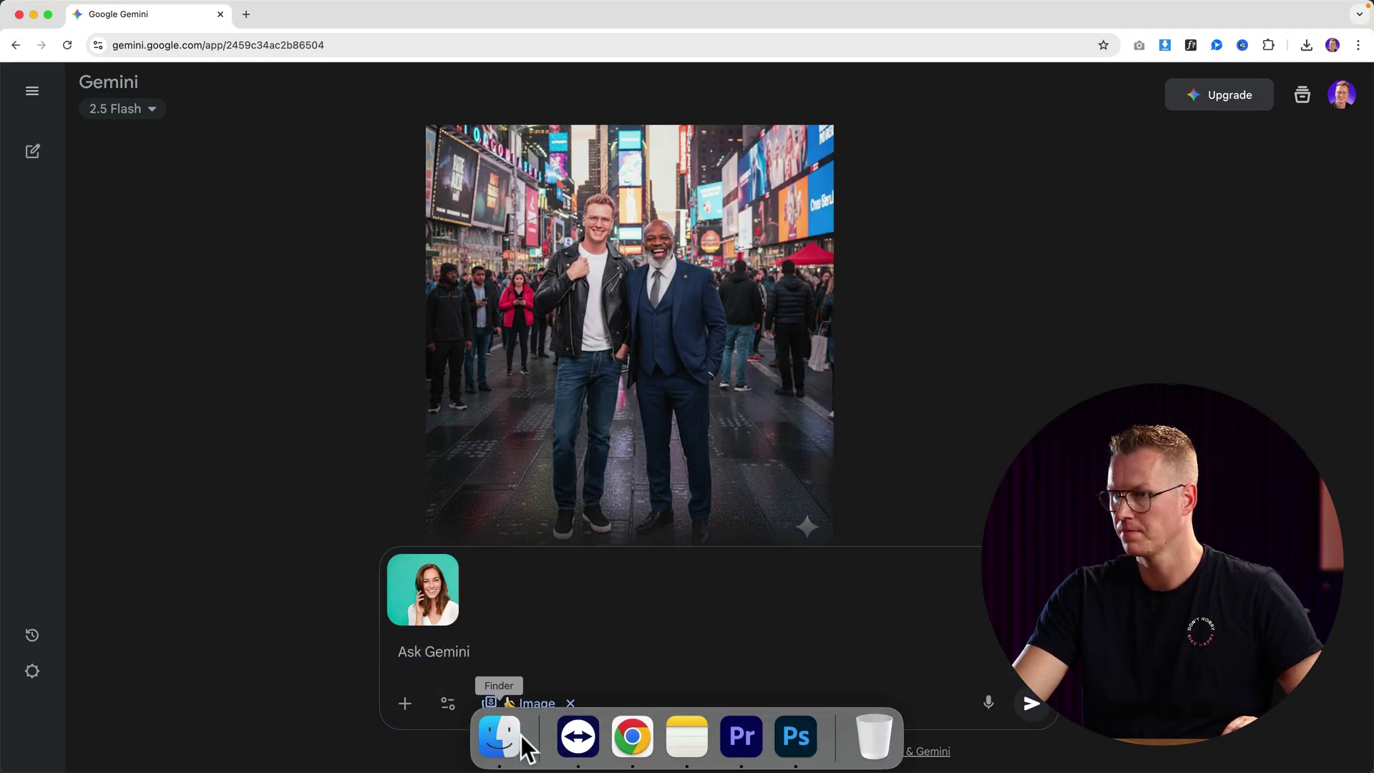
click(521, 736)
drag(845, 259, 593, 594)
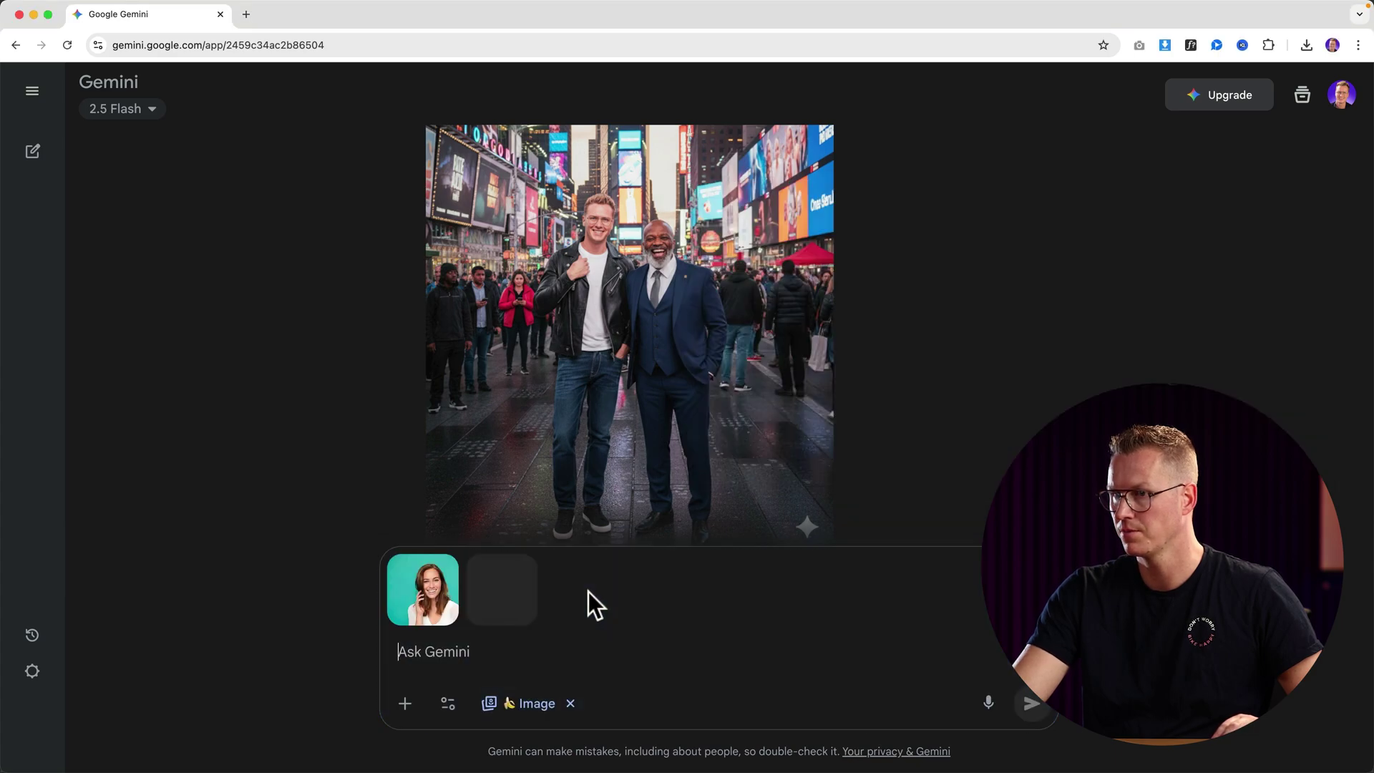
Step: Send 'Make the model wear a white hat.' and view the result full size
text(Make)
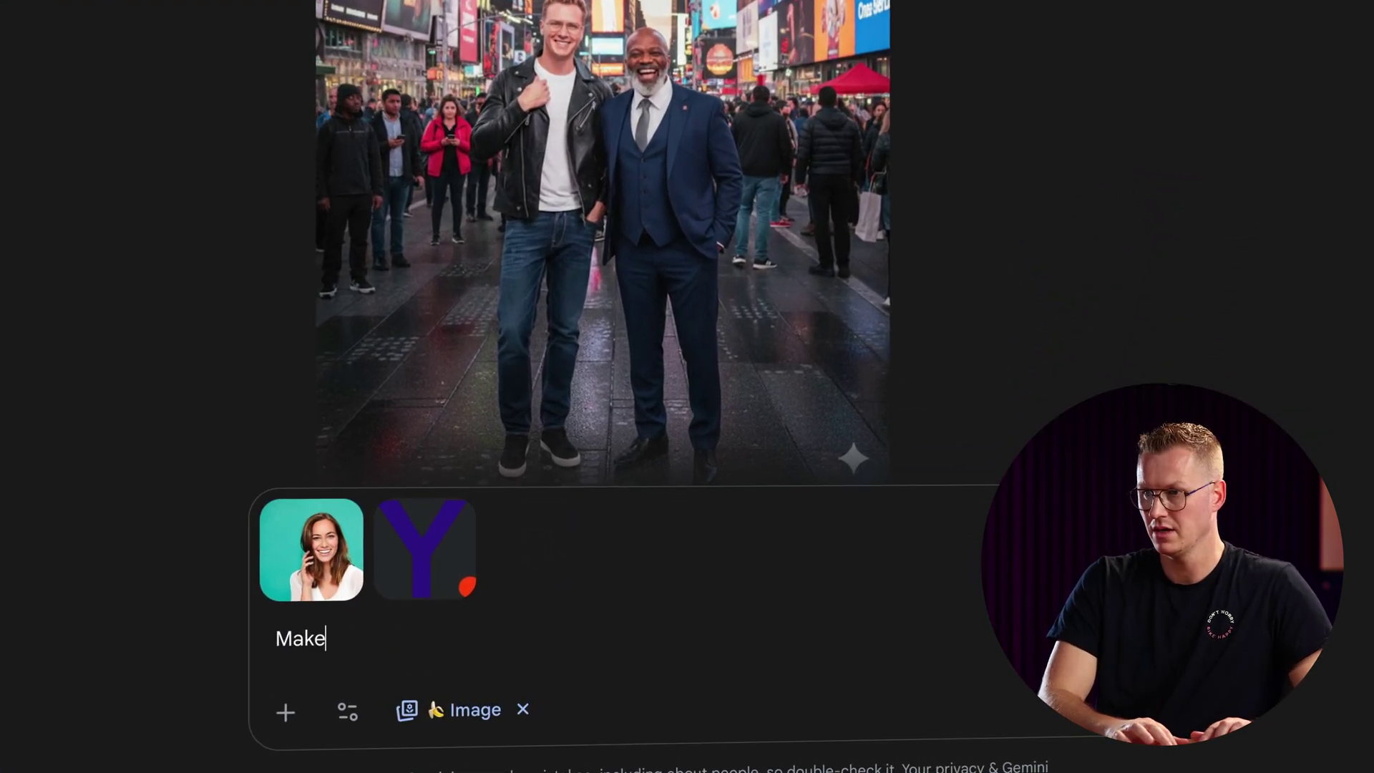
text( the model wear a white cap with the logo from the second image on the)
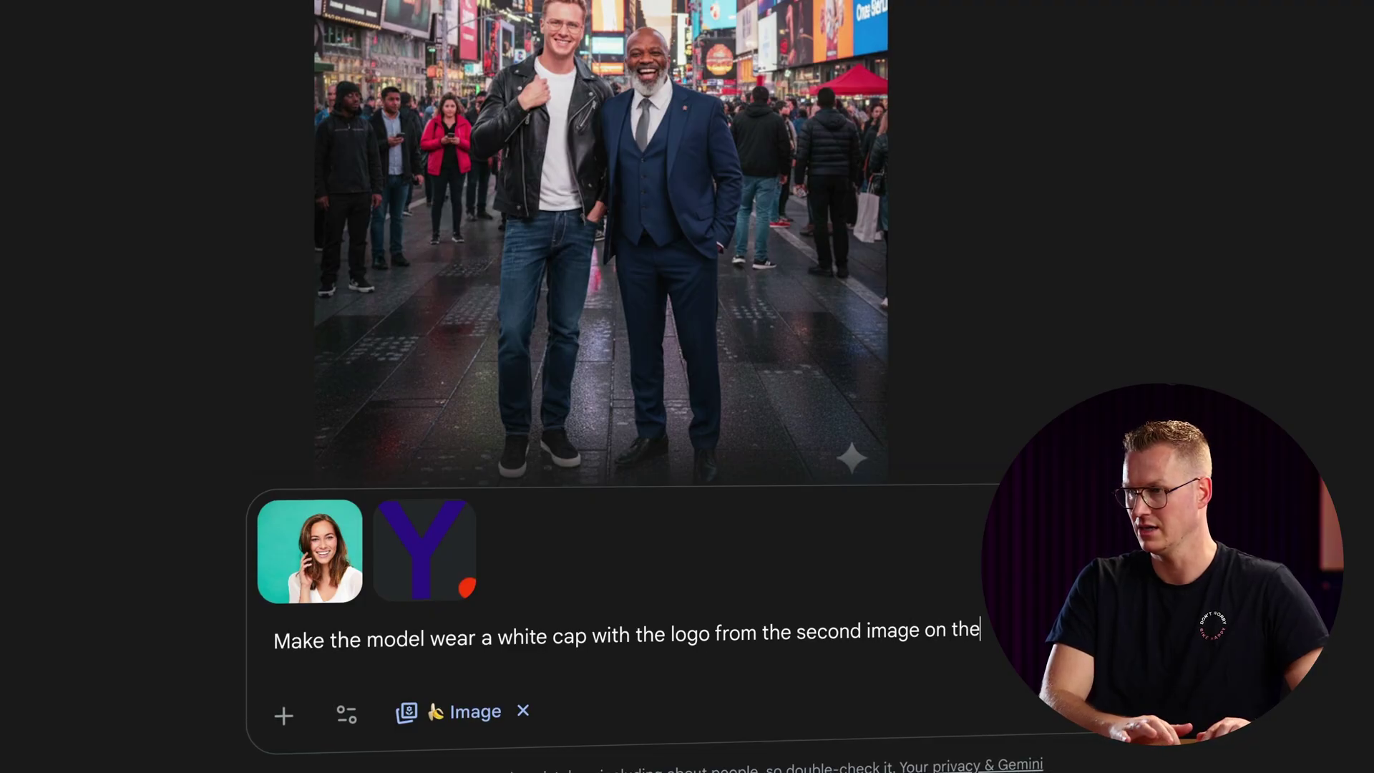
text(hat.)
key(Return)
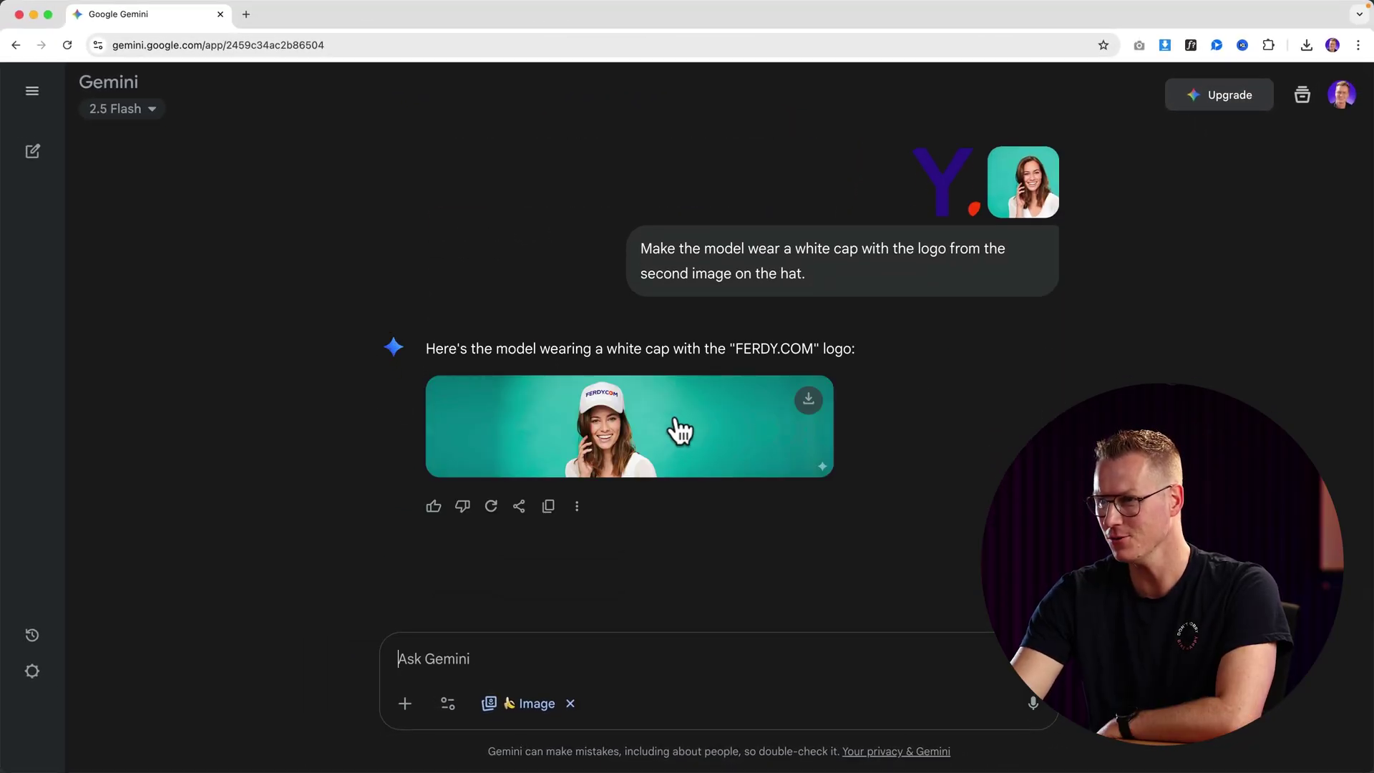
click(680, 430)
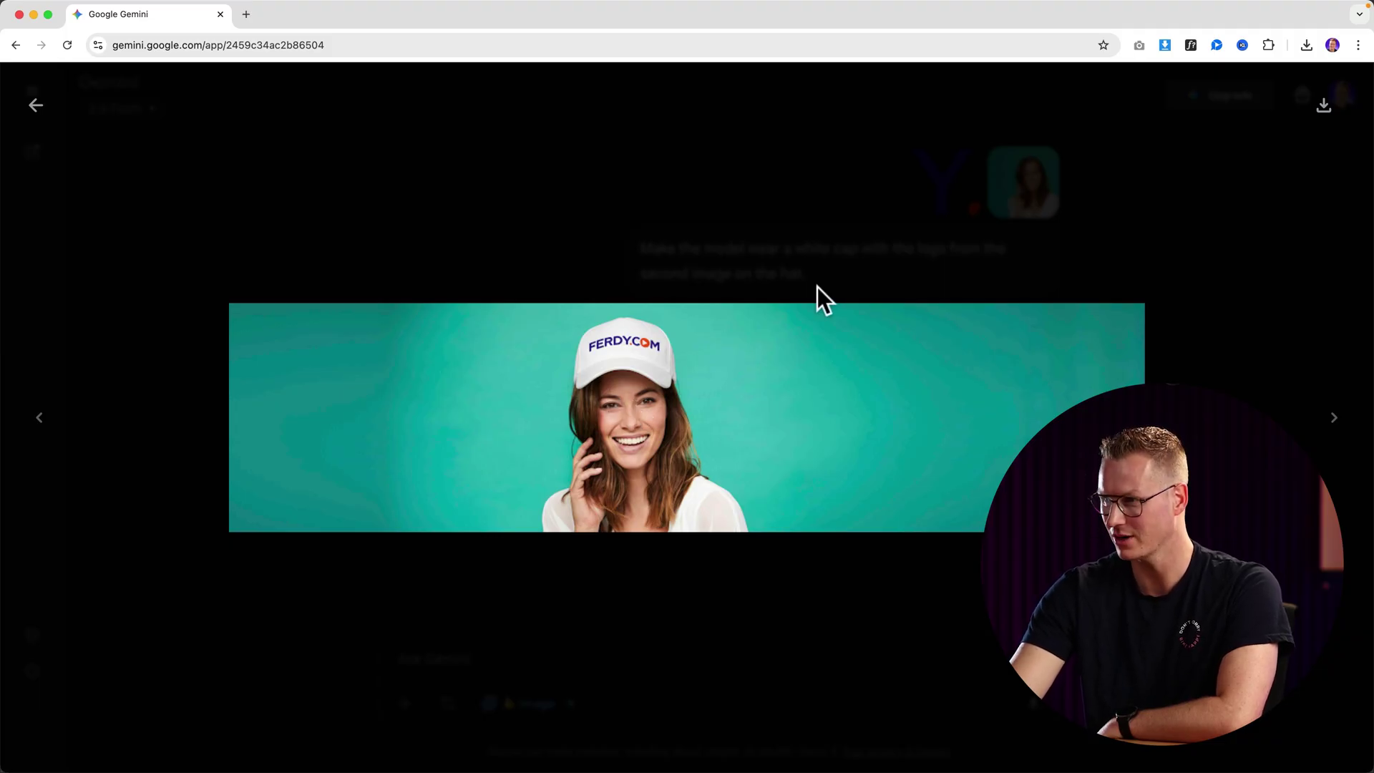
Step: Request her in a really big penthouse office with a better-fitting hat, then open a new window
click(690, 664)
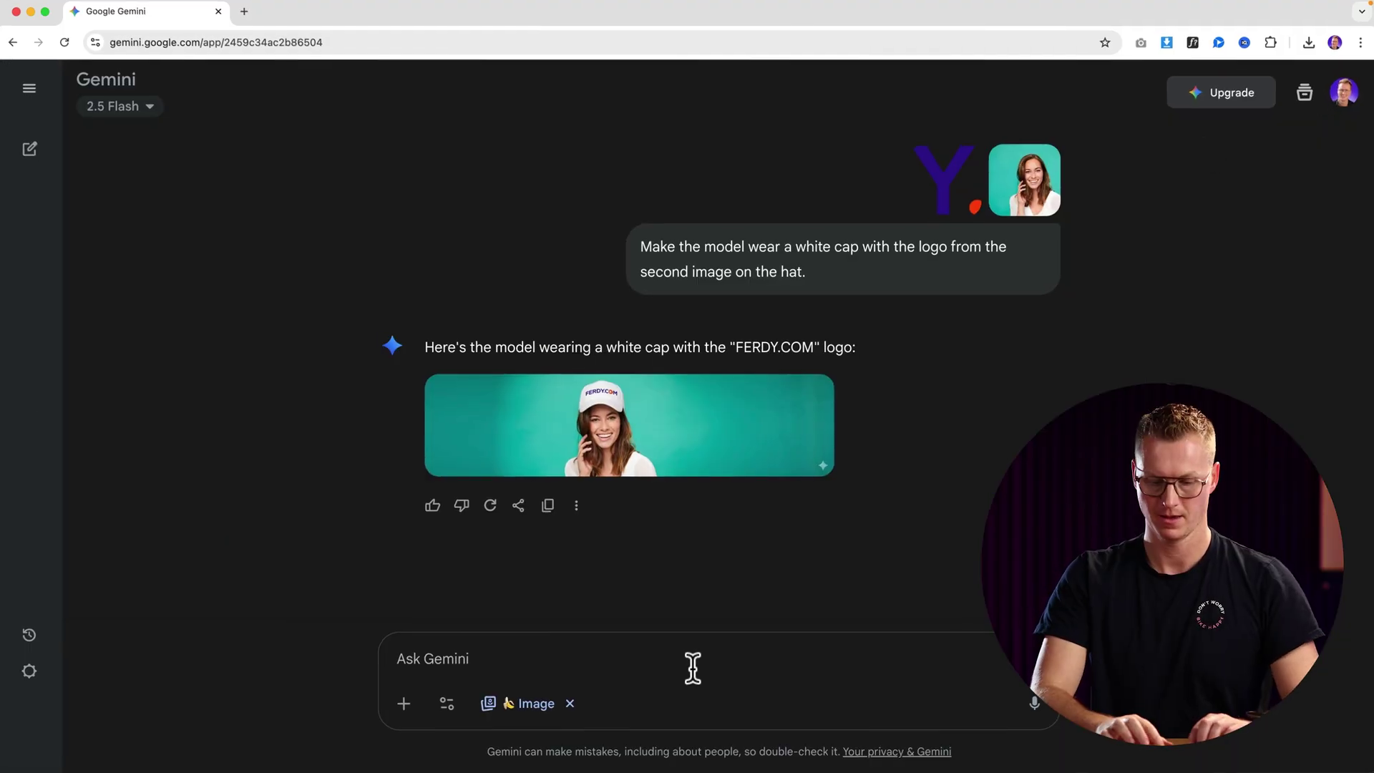
text(Make here stand in )
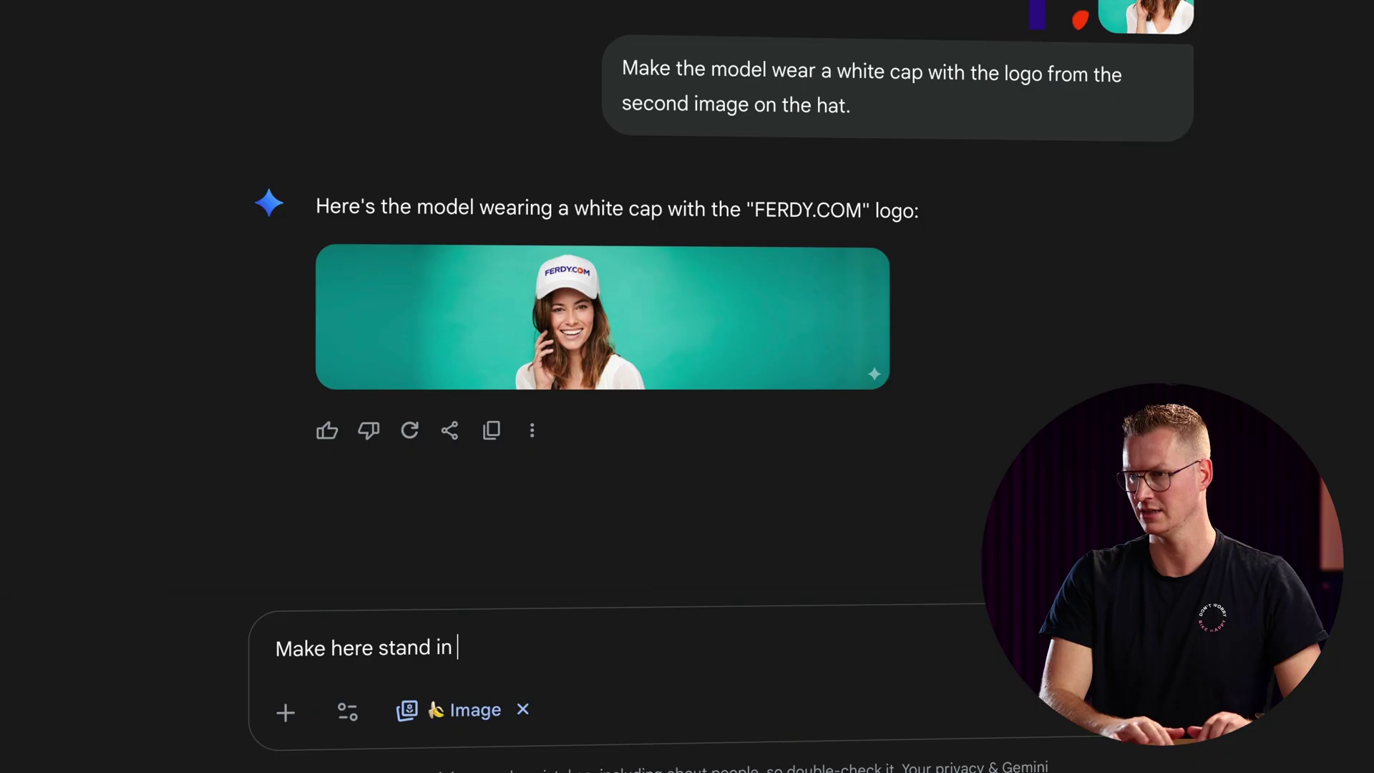
text(an office in)
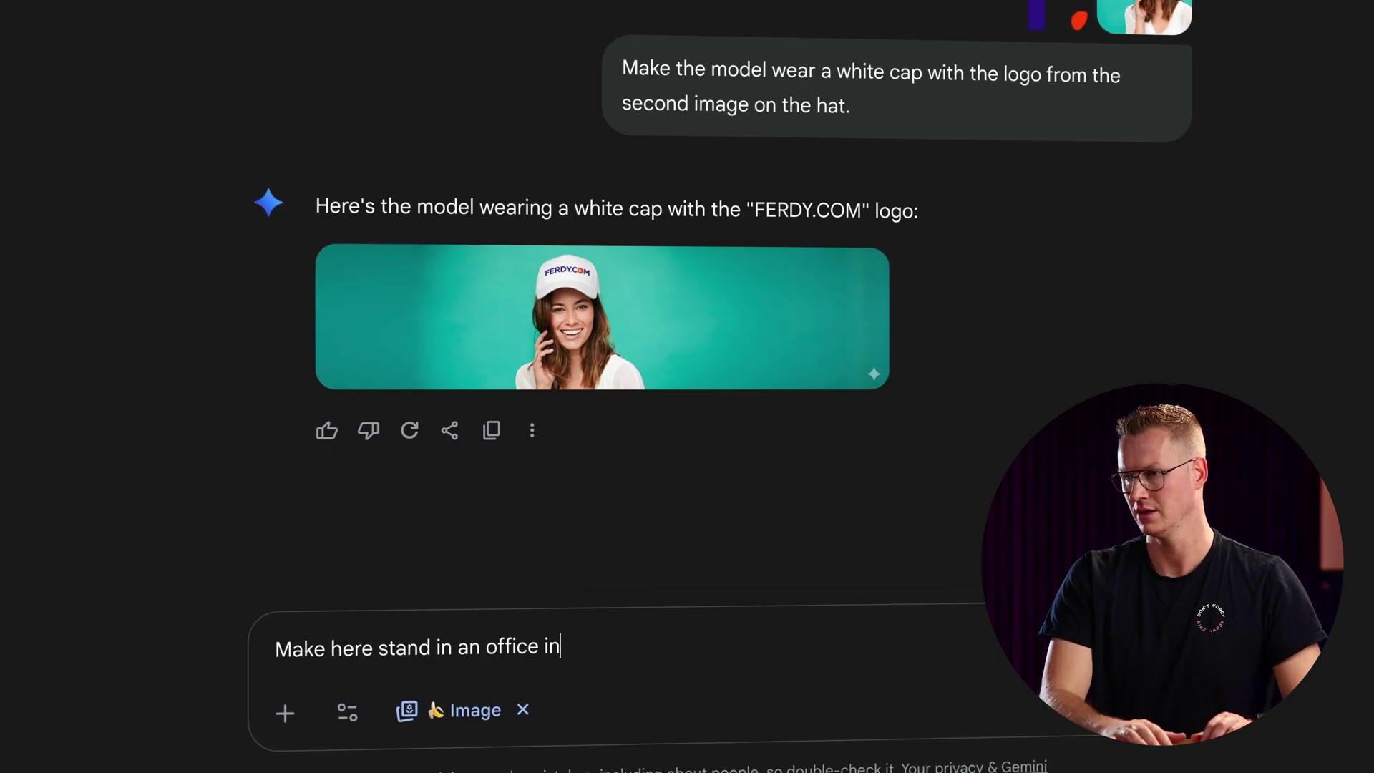
text( a penthouse, really big office. Make the hat fit be)
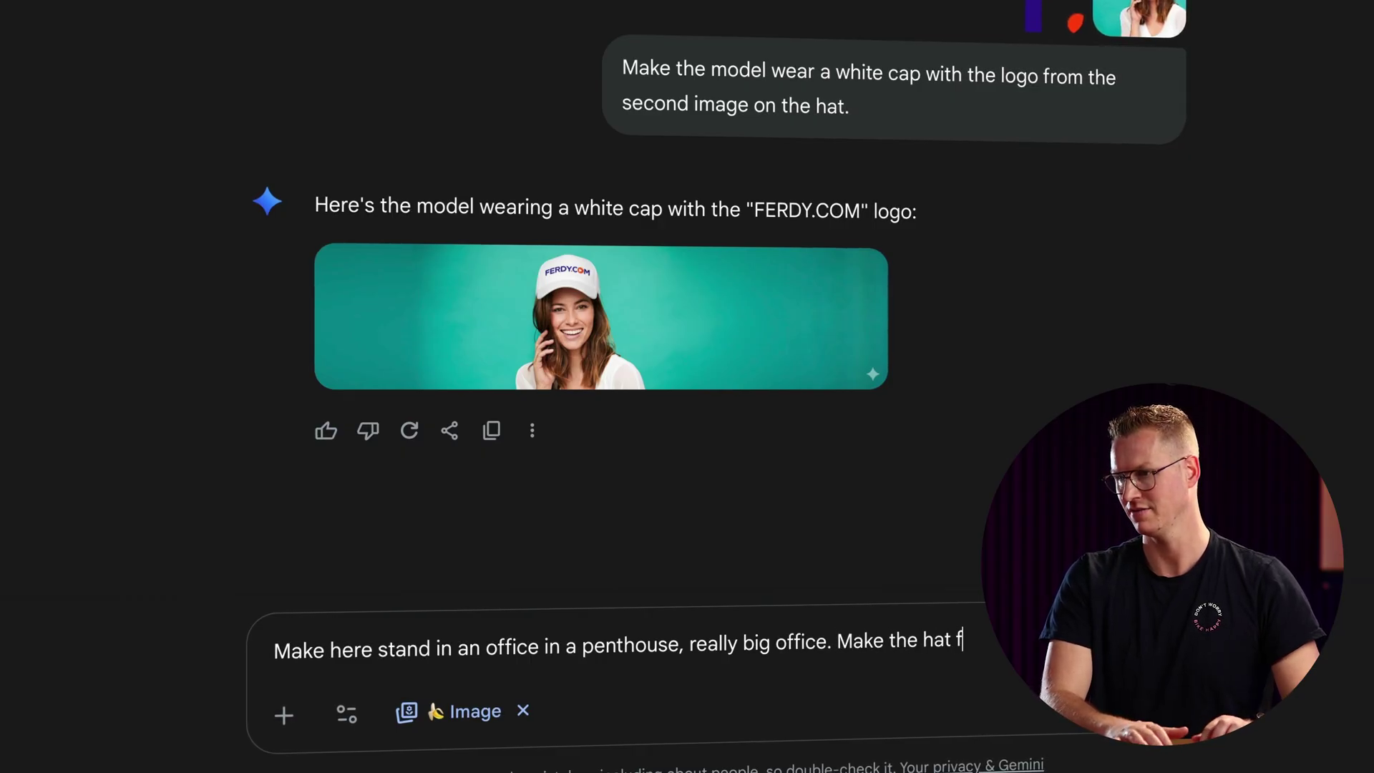
text(tter.)
key(Return)
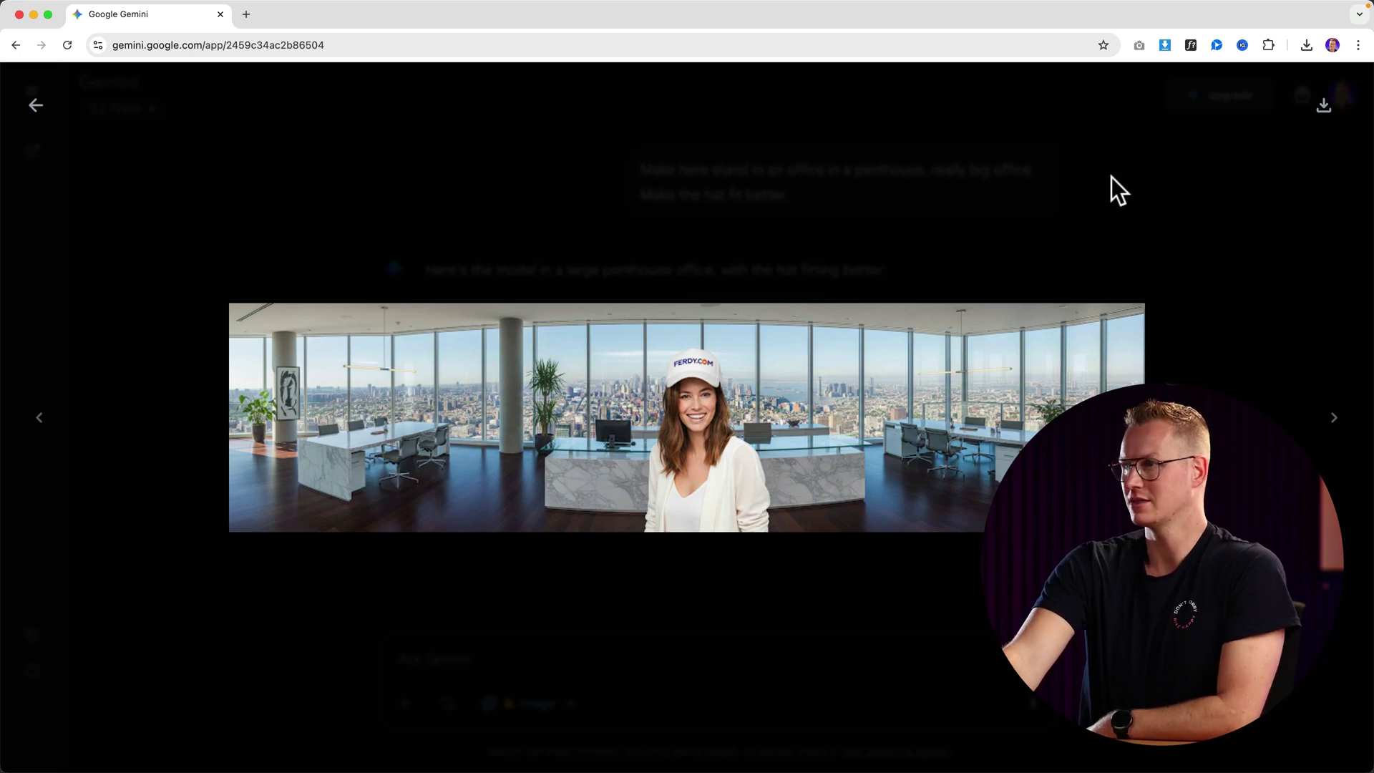
click(32, 111)
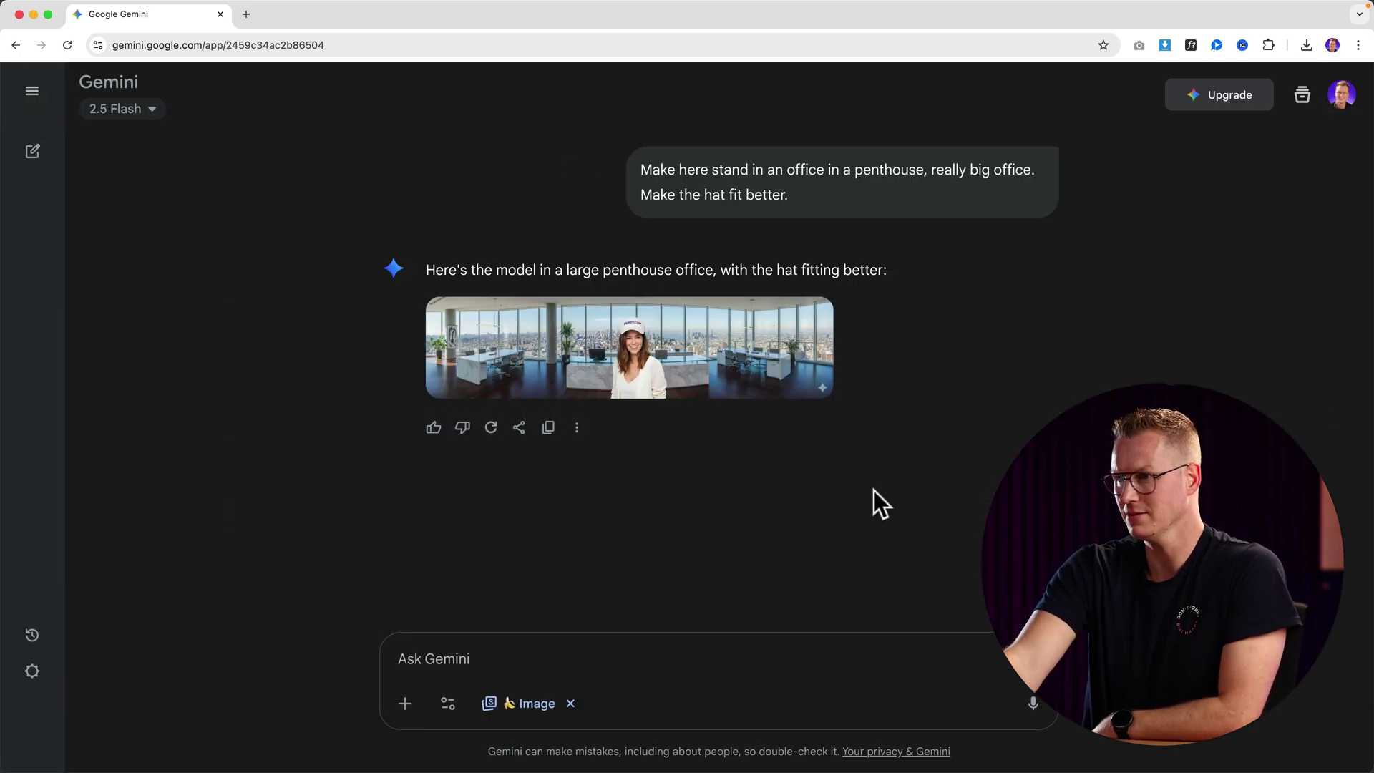
key(super+n)
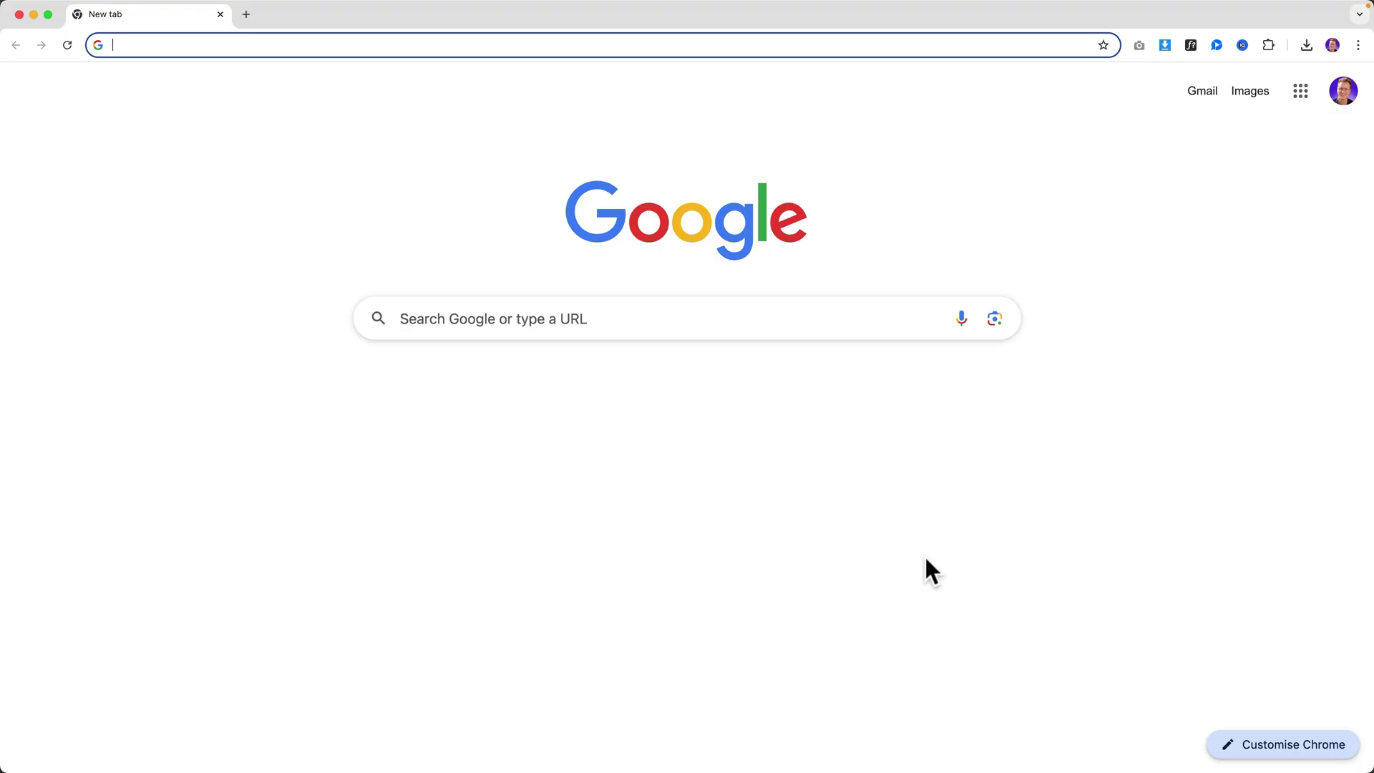
Step: Attach the Desk.jpg collage and ask for a desk image with all its items on top
text(headh)
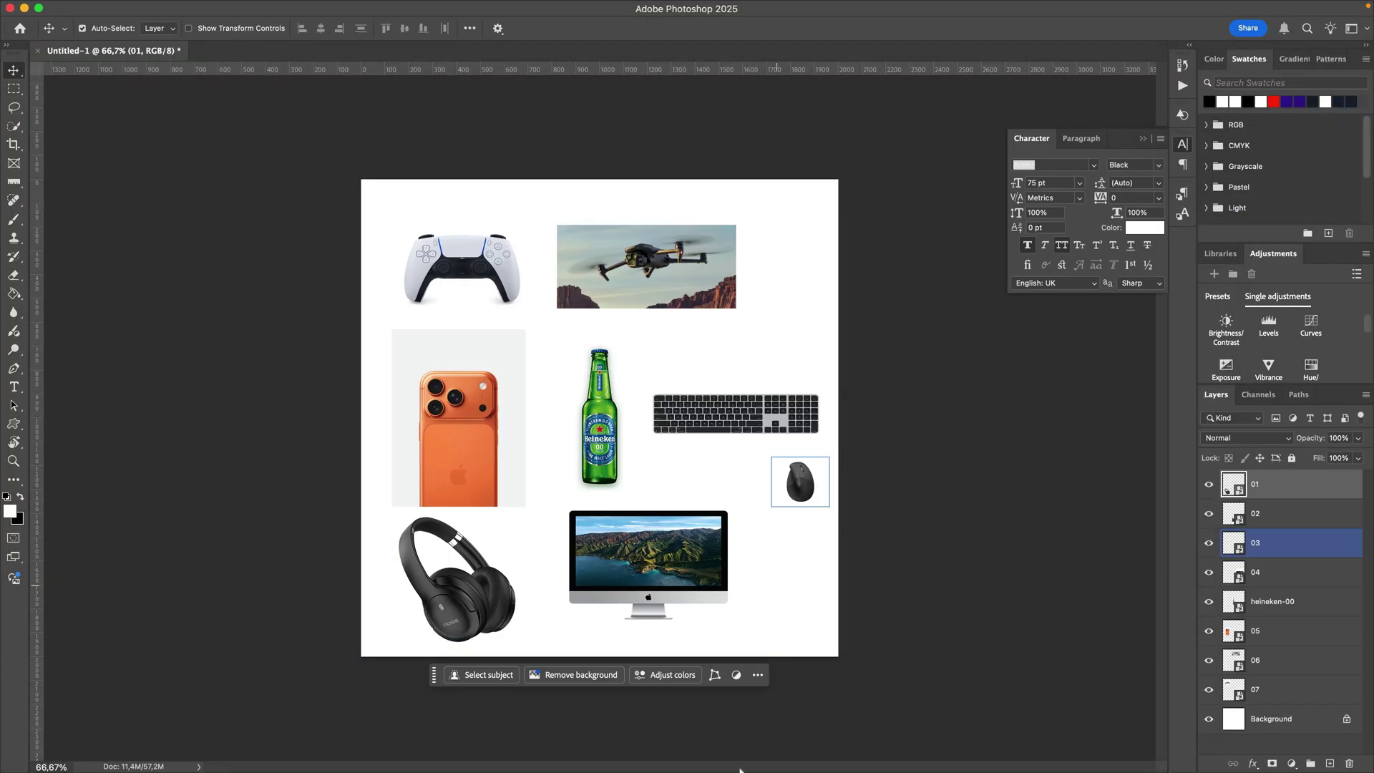
mouse_move(646, 765)
click(607, 736)
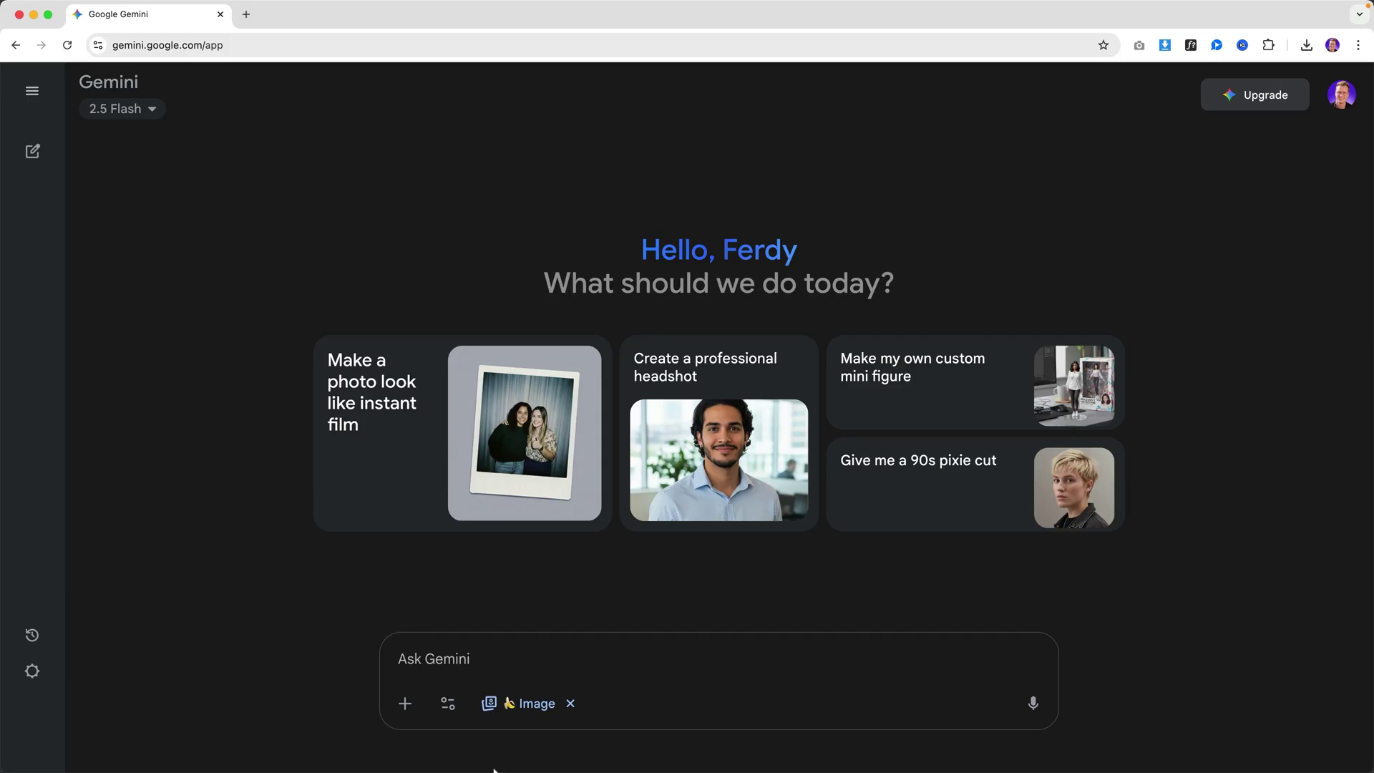
click(475, 738)
drag(916, 187, 546, 621)
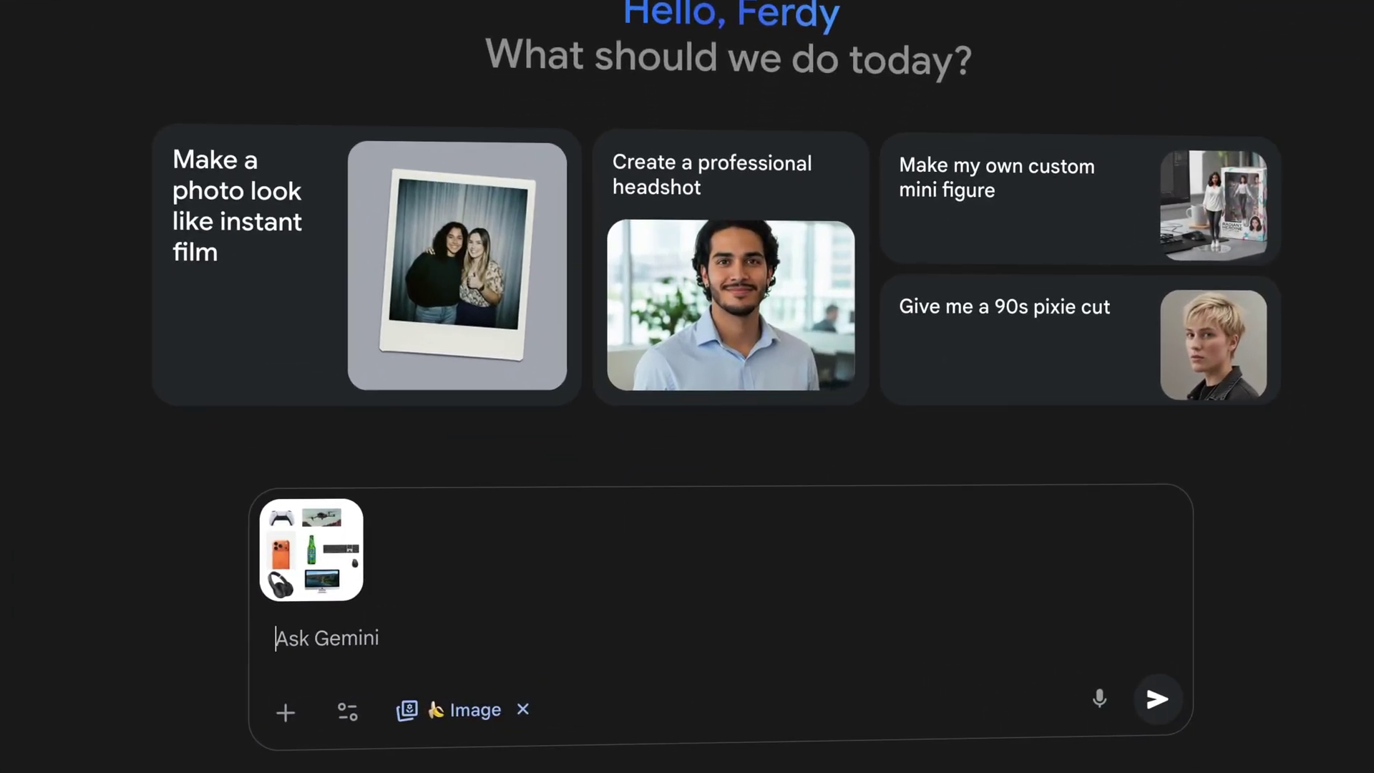
text(Create an image of desk that has all these items organized on top of the desk.)
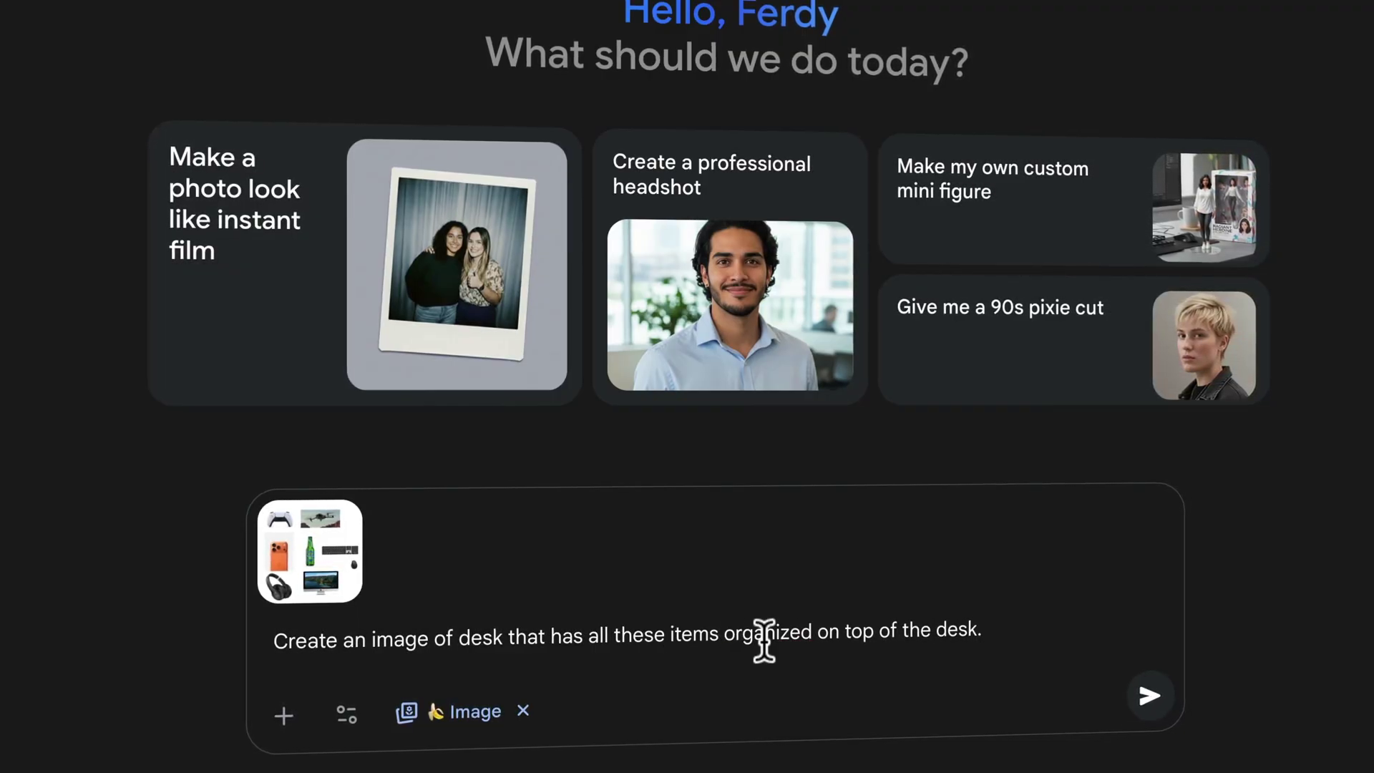
key(Return)
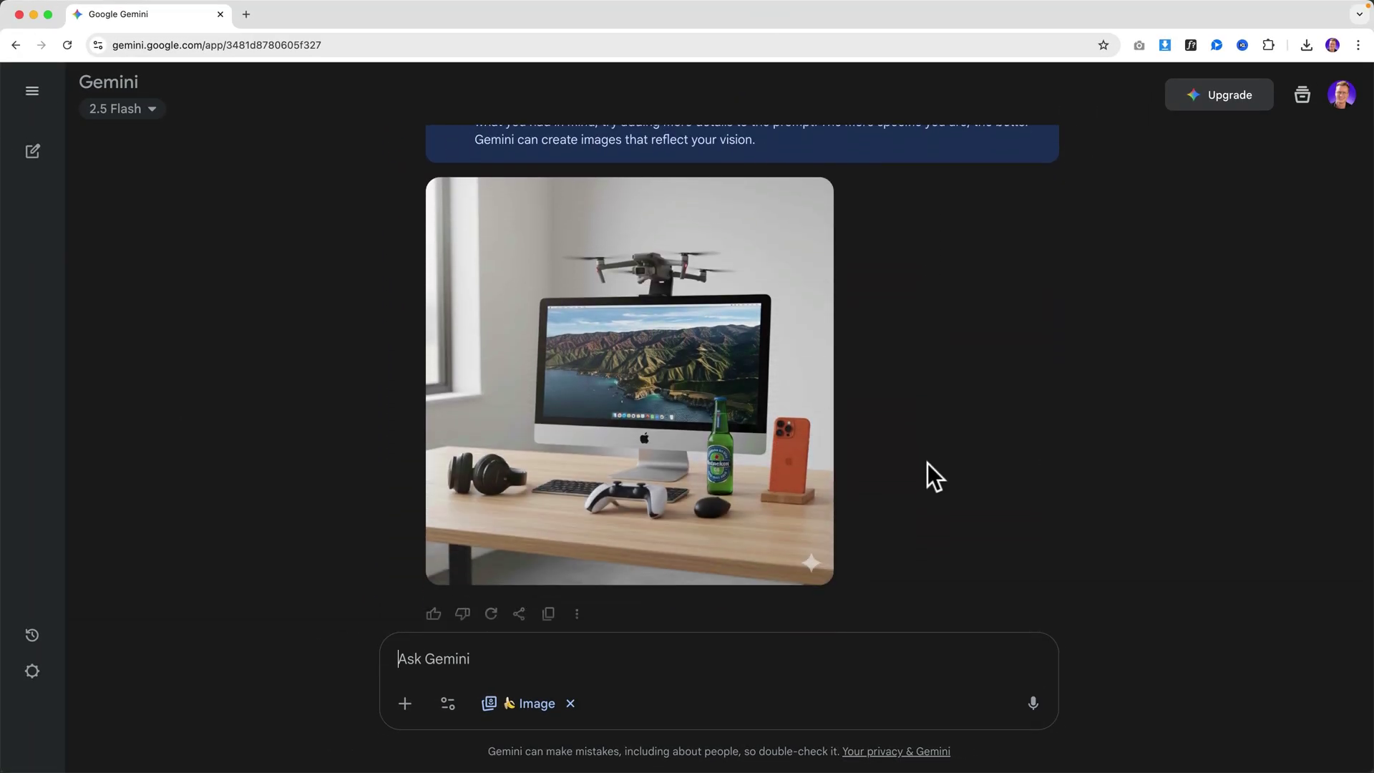
Step: View the desk image full size, then zoom into the collage in Photoshop and pick out the drone
click(737, 361)
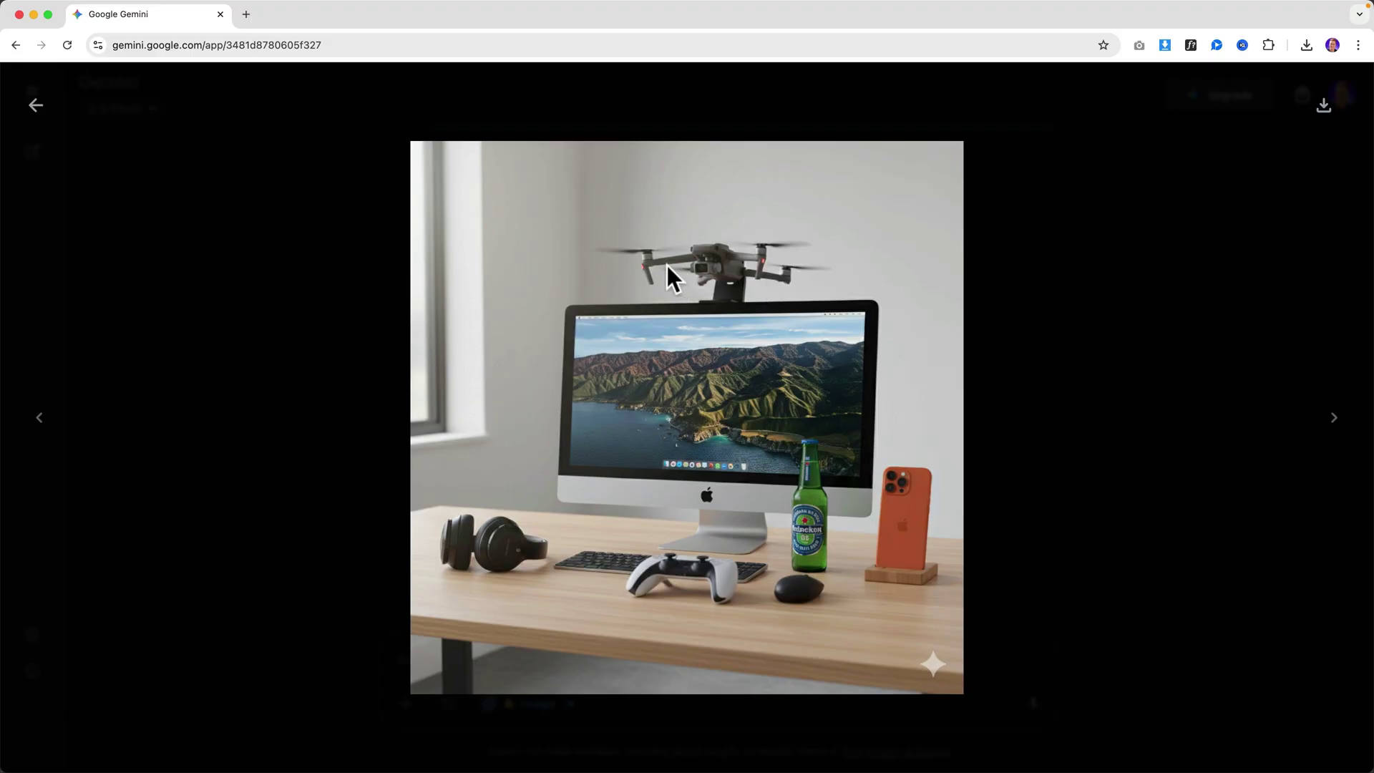
click(713, 737)
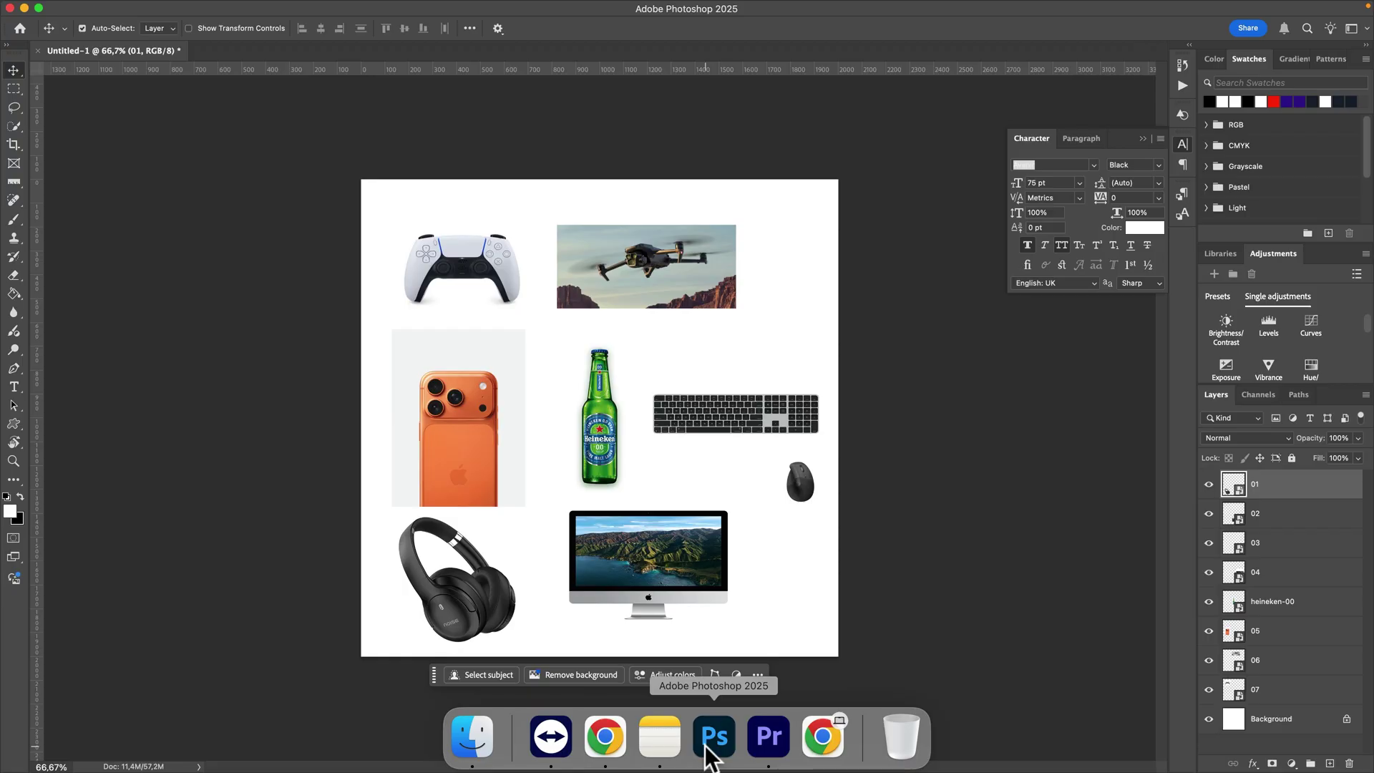
key(super+equal)
key(super+equal)
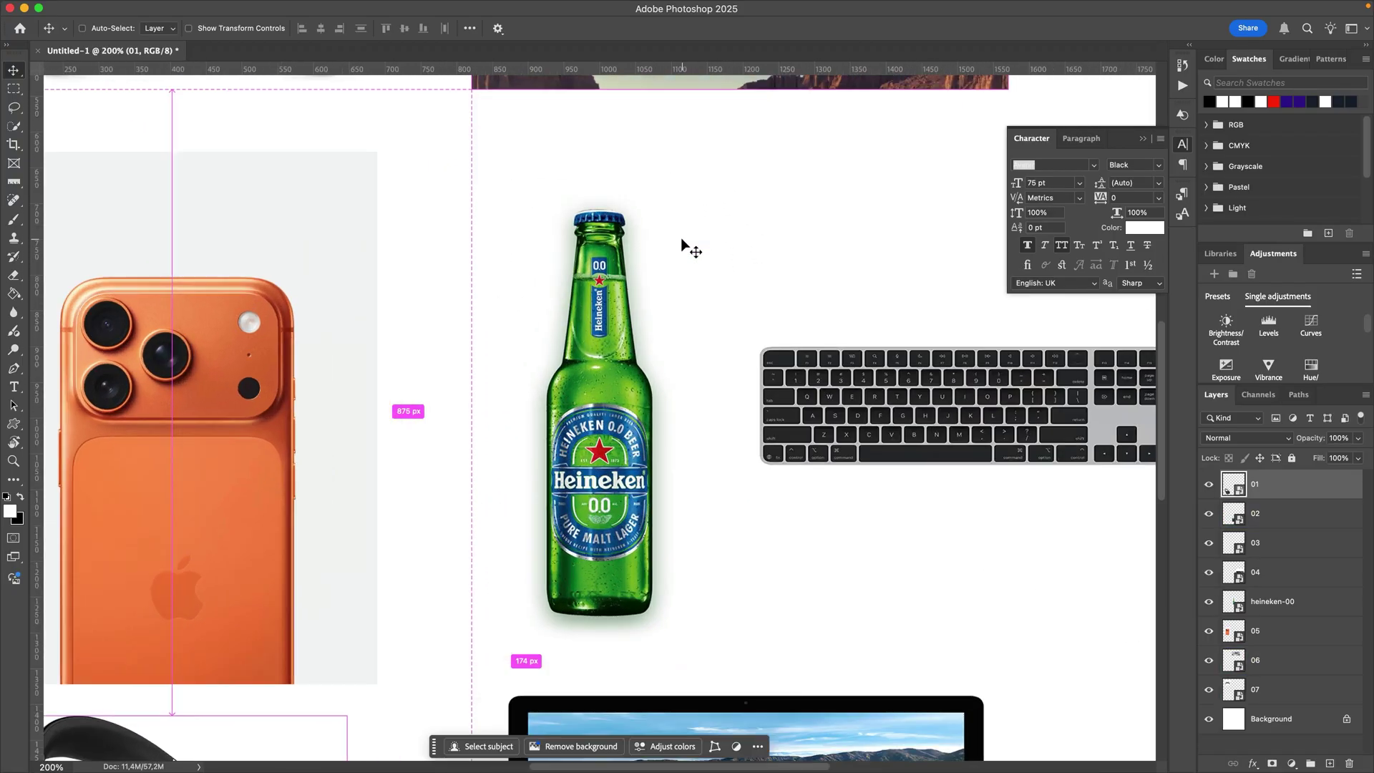
scroll(644, 322, up, 10)
scroll(615, 513, down, 5)
click(614, 501)
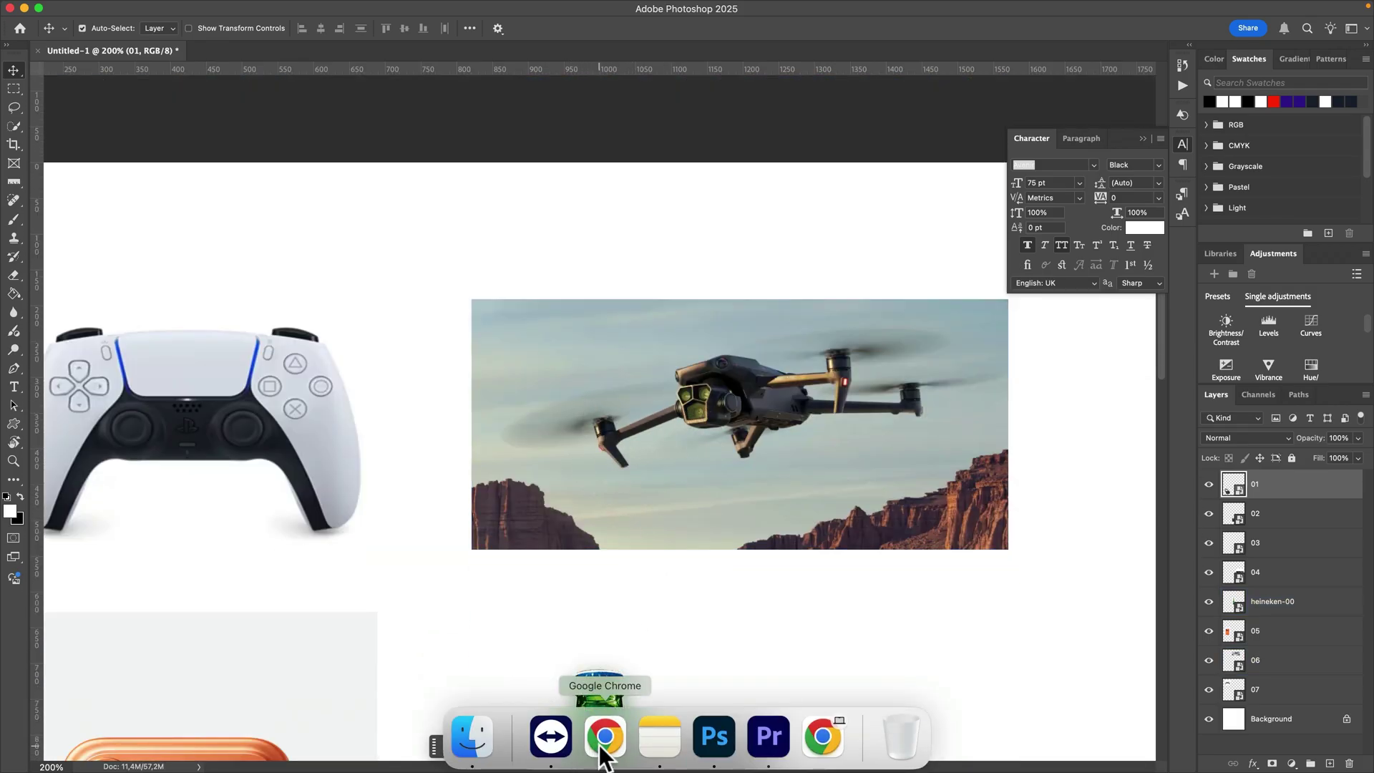
Step: Switch between the desk image and the Photoshop collage to compare, ending on the collage
click(601, 748)
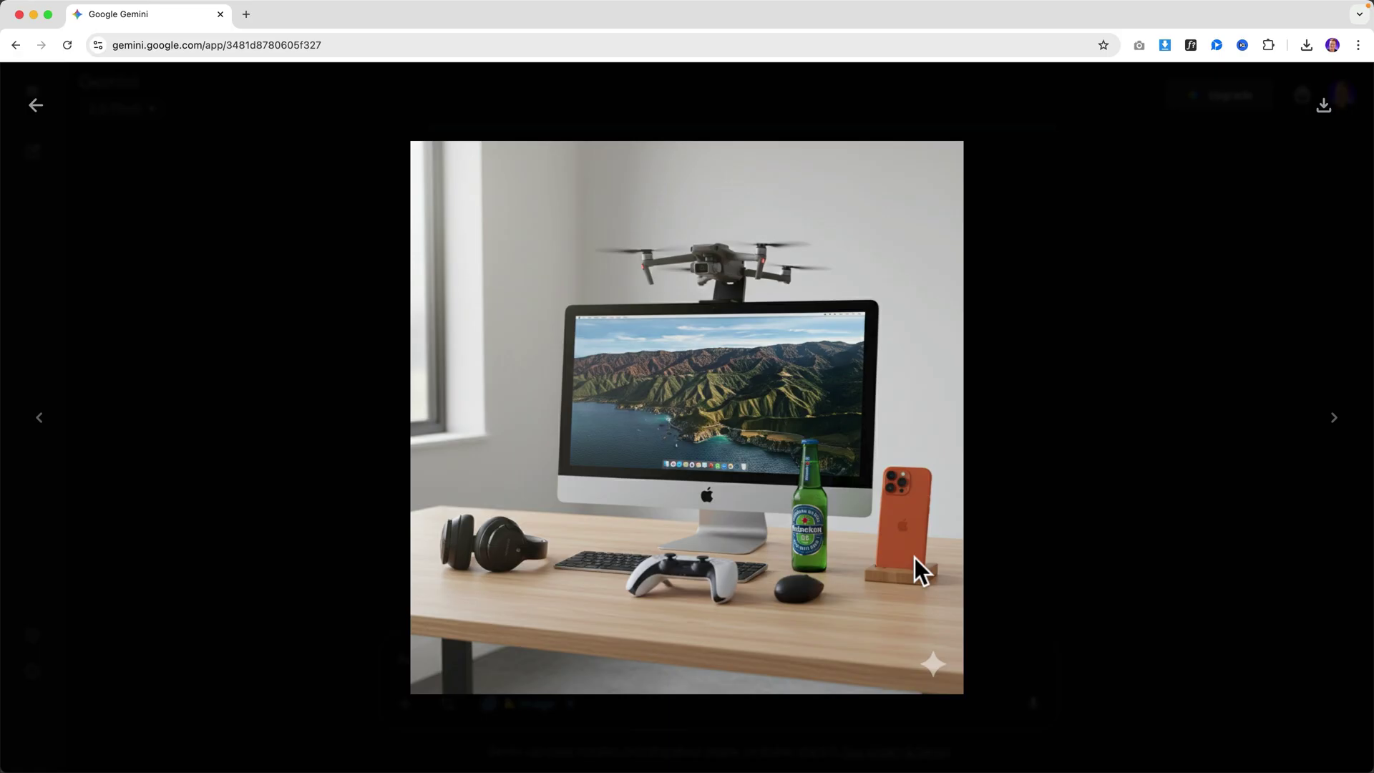
mouse_move(856, 752)
click(764, 751)
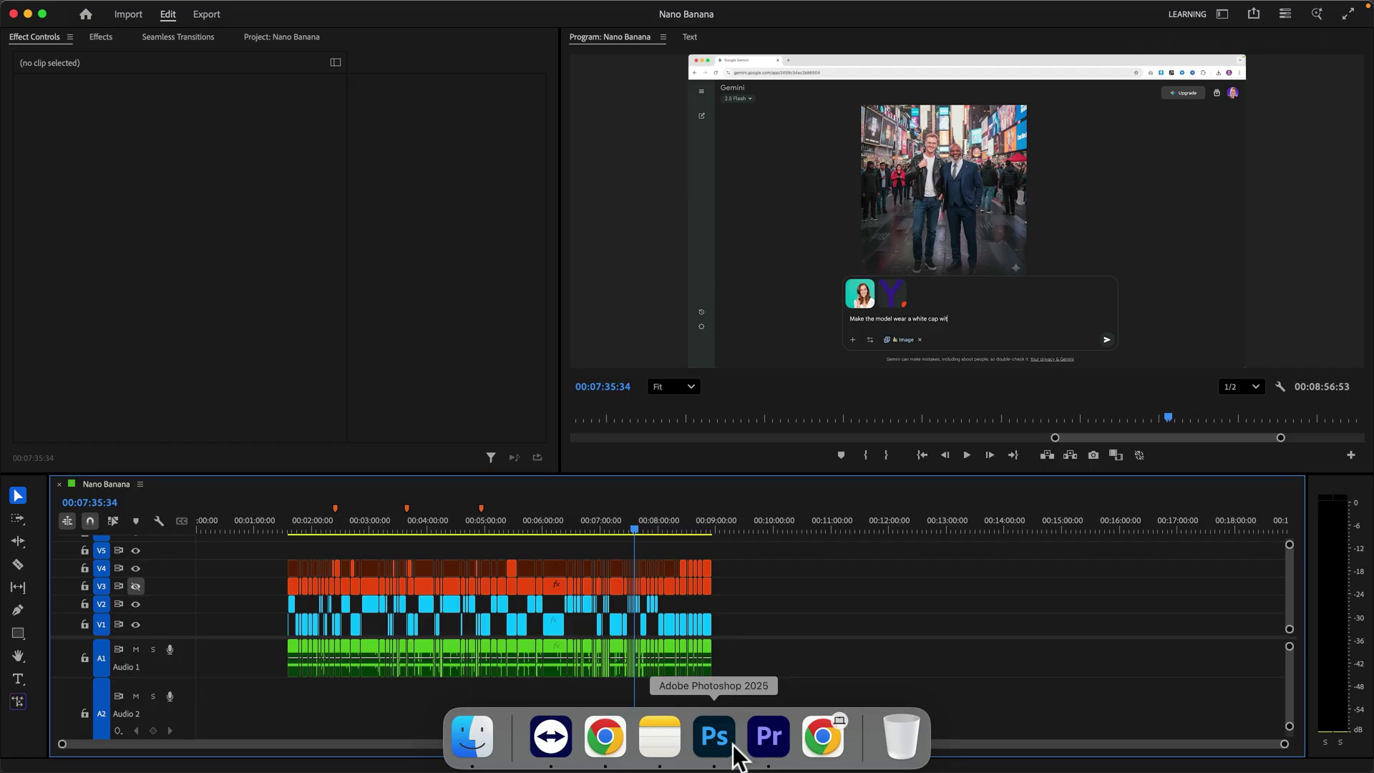
click(730, 748)
scroll(324, 551, down, 8)
scroll(324, 551, left, 1)
scroll(324, 551, down, 1)
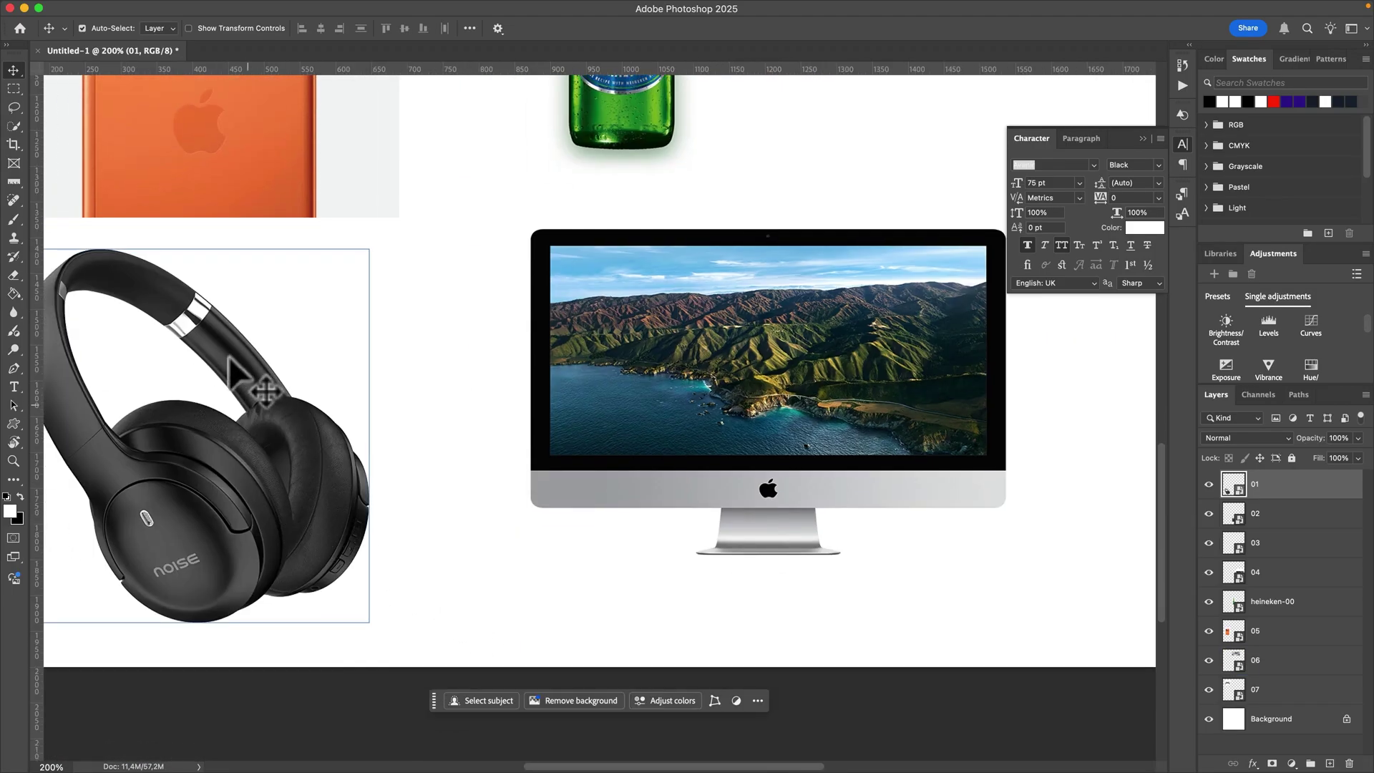
Step: Return to the Gemini penthouse chat and choose Upgrade to reach the Google Workspace sign-up
click(601, 744)
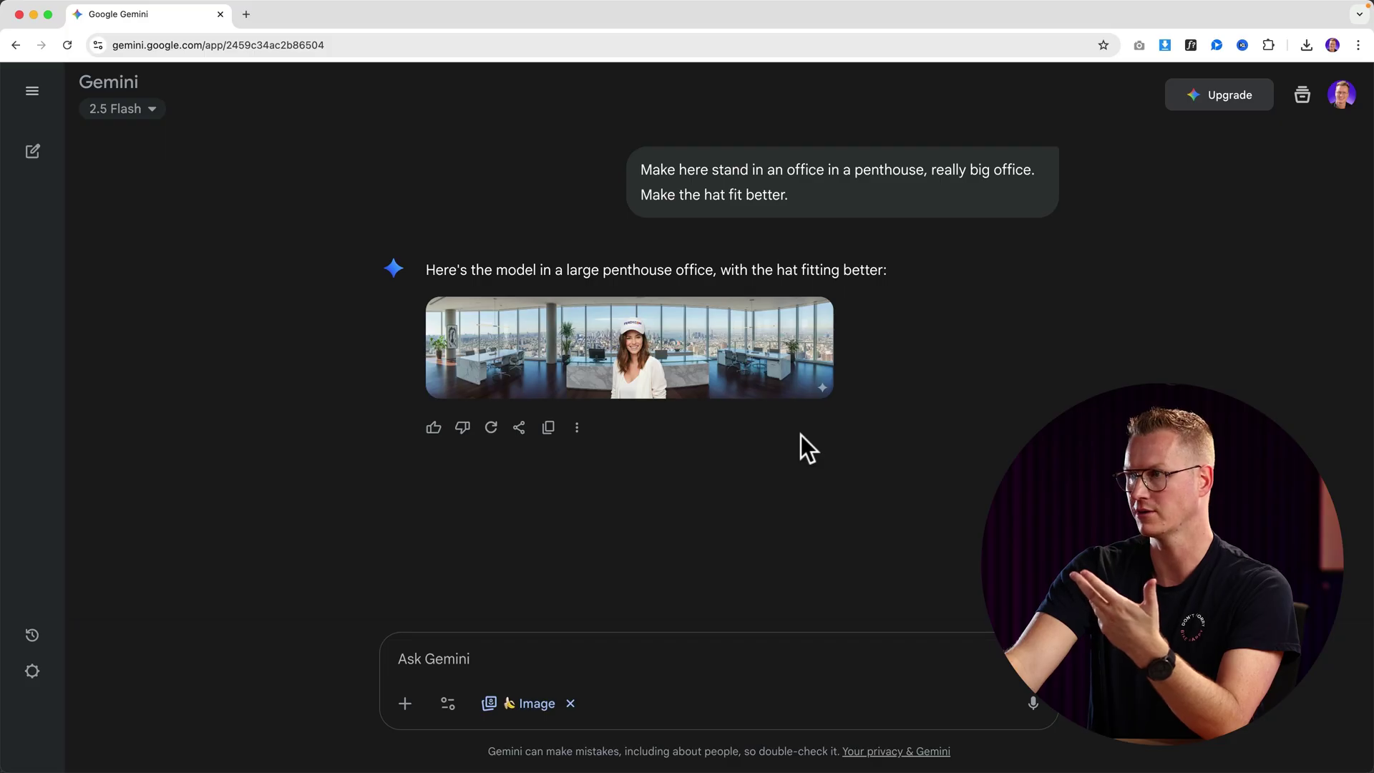
click(1207, 108)
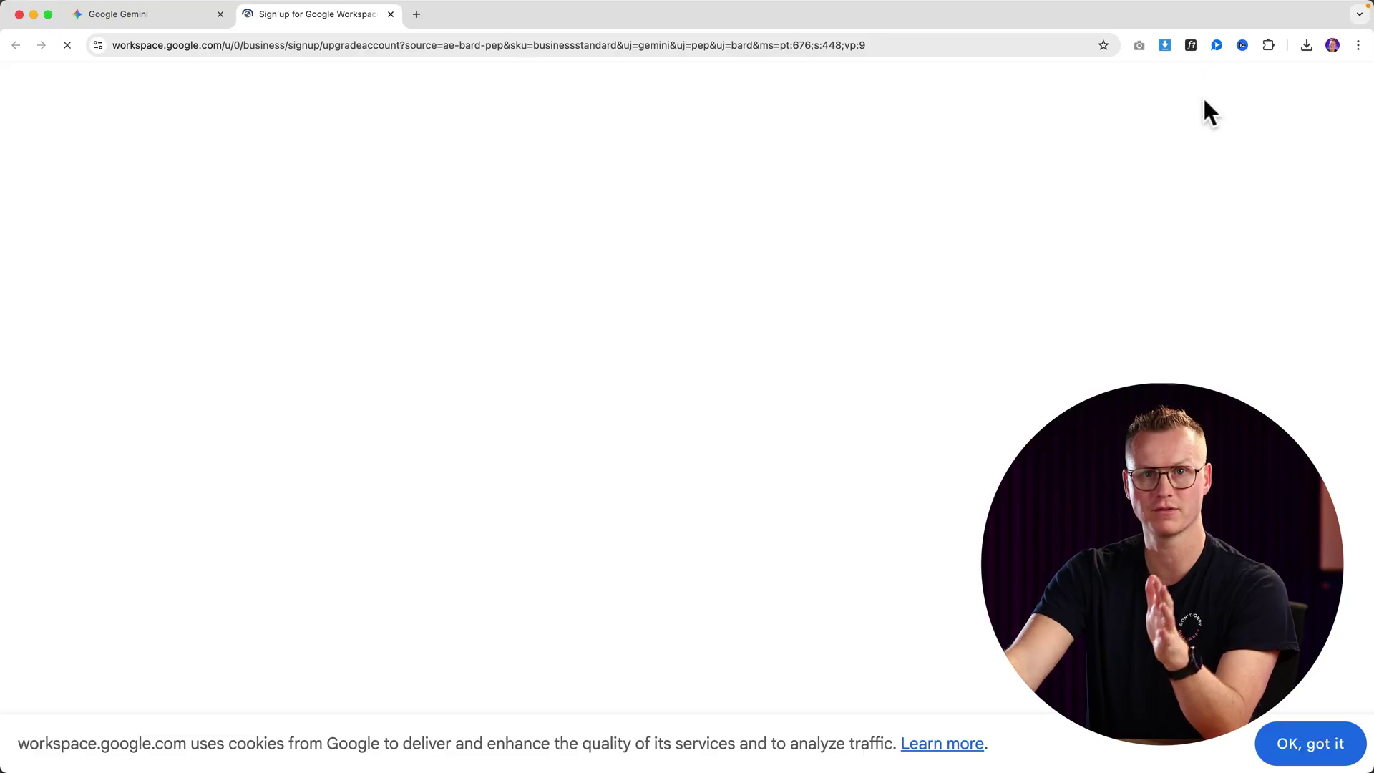